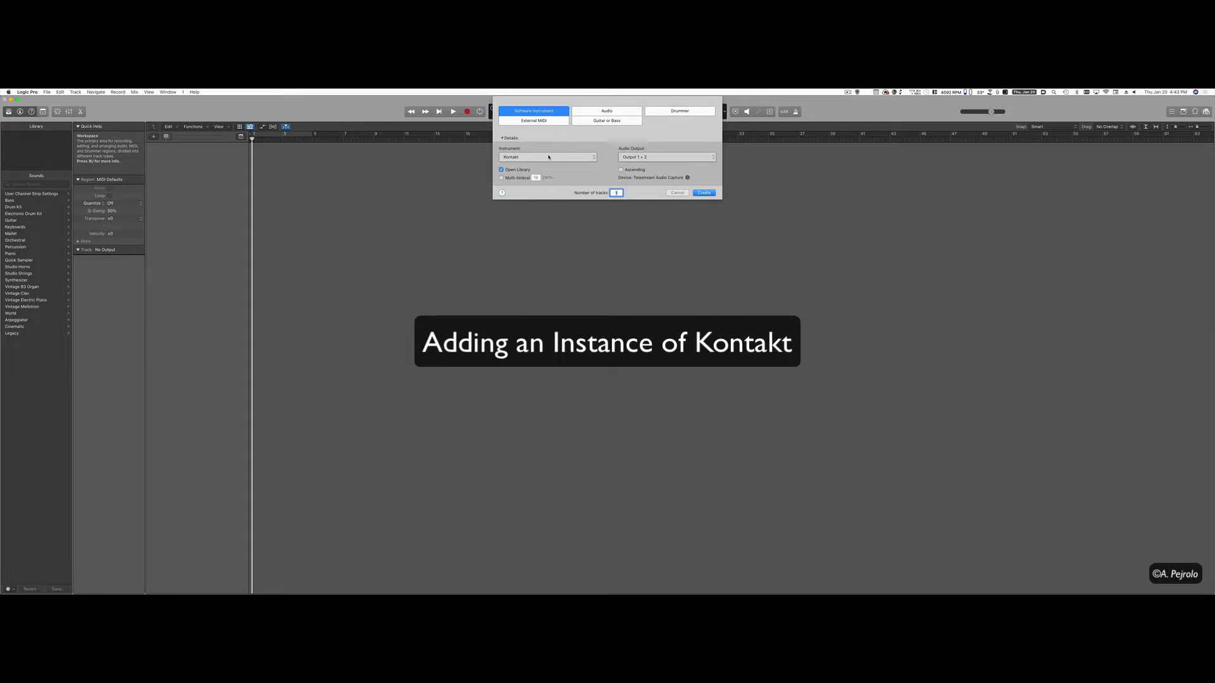
- Create a software instrument track with Kontakt Multi-Output (16xStereo) from AU Instruments > Native Instruments
{"action": "left_click", "coordinate": [590, 157]}
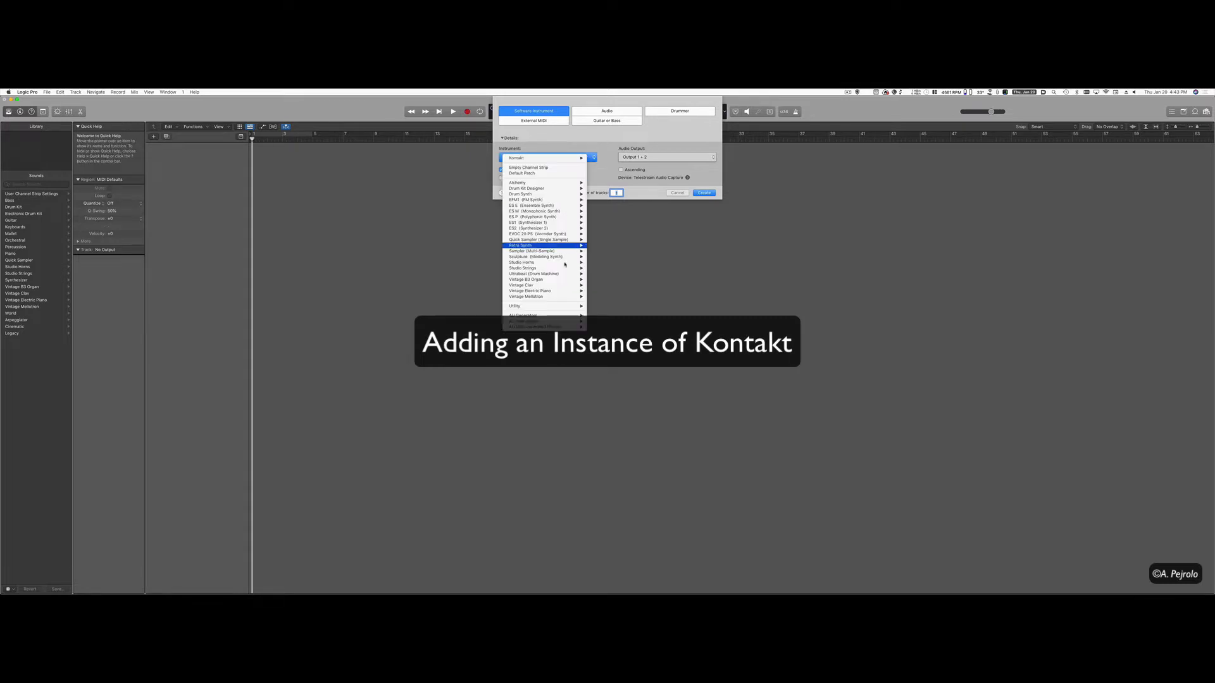
{"action": "mouse_move", "coordinate": [549, 321]}
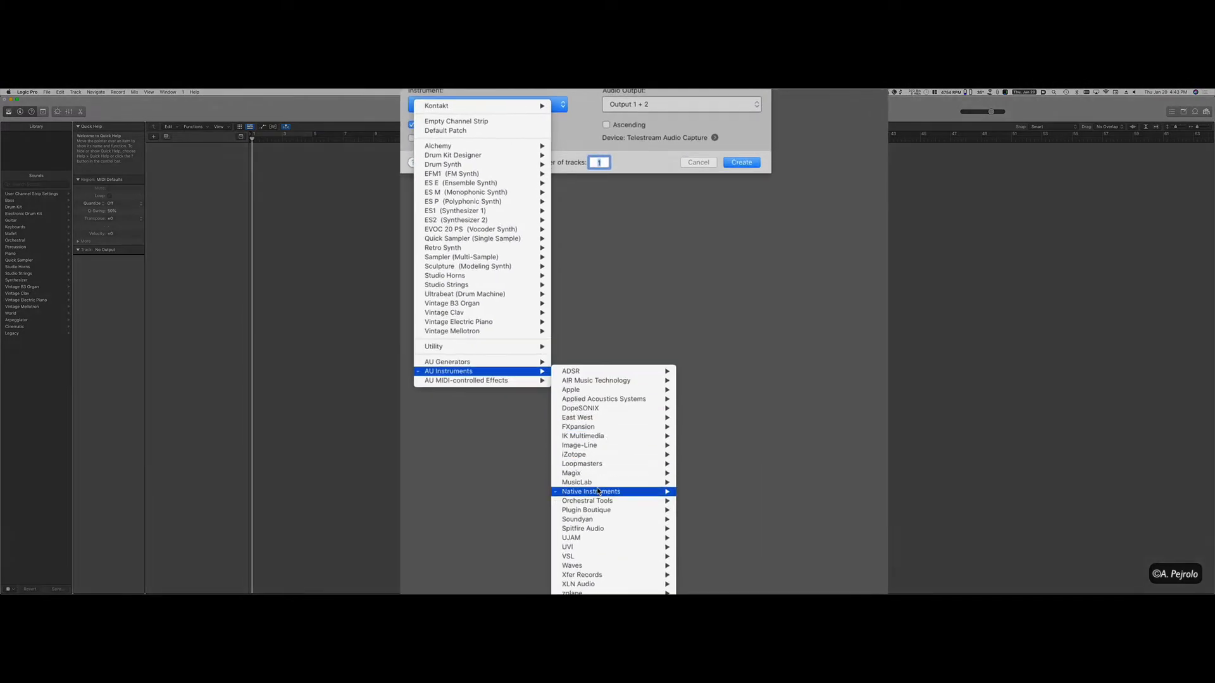
{"action": "mouse_move", "coordinate": [598, 491]}
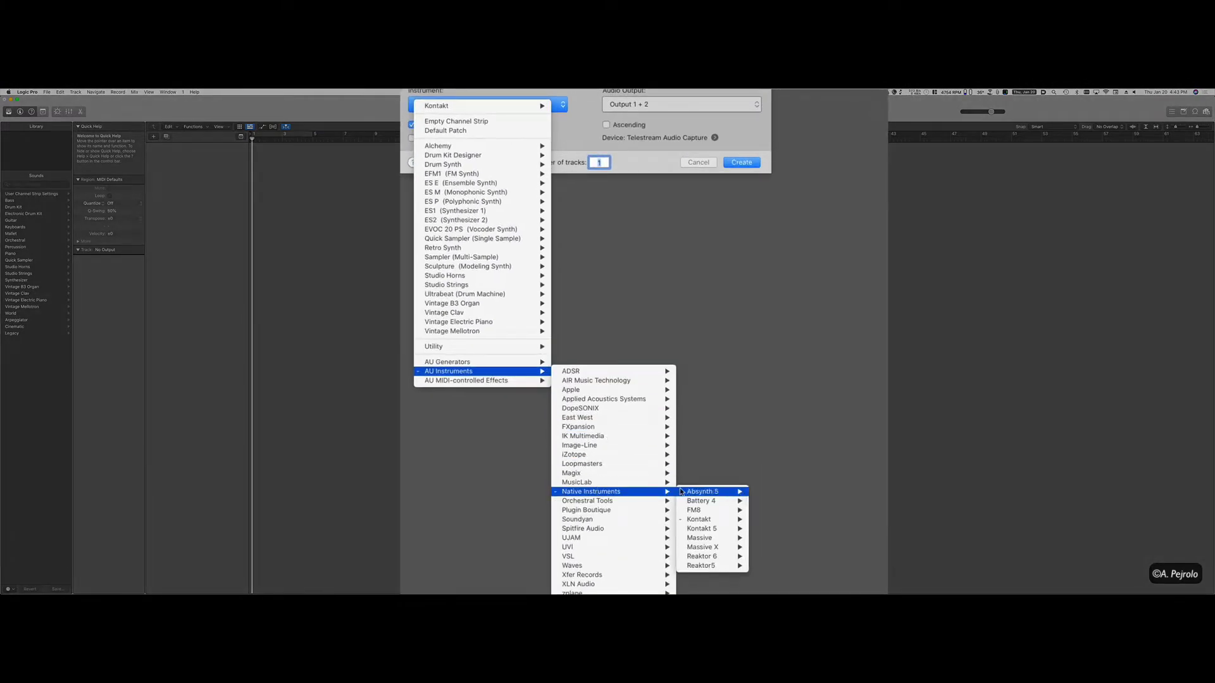
{"action": "mouse_move", "coordinate": [707, 519]}
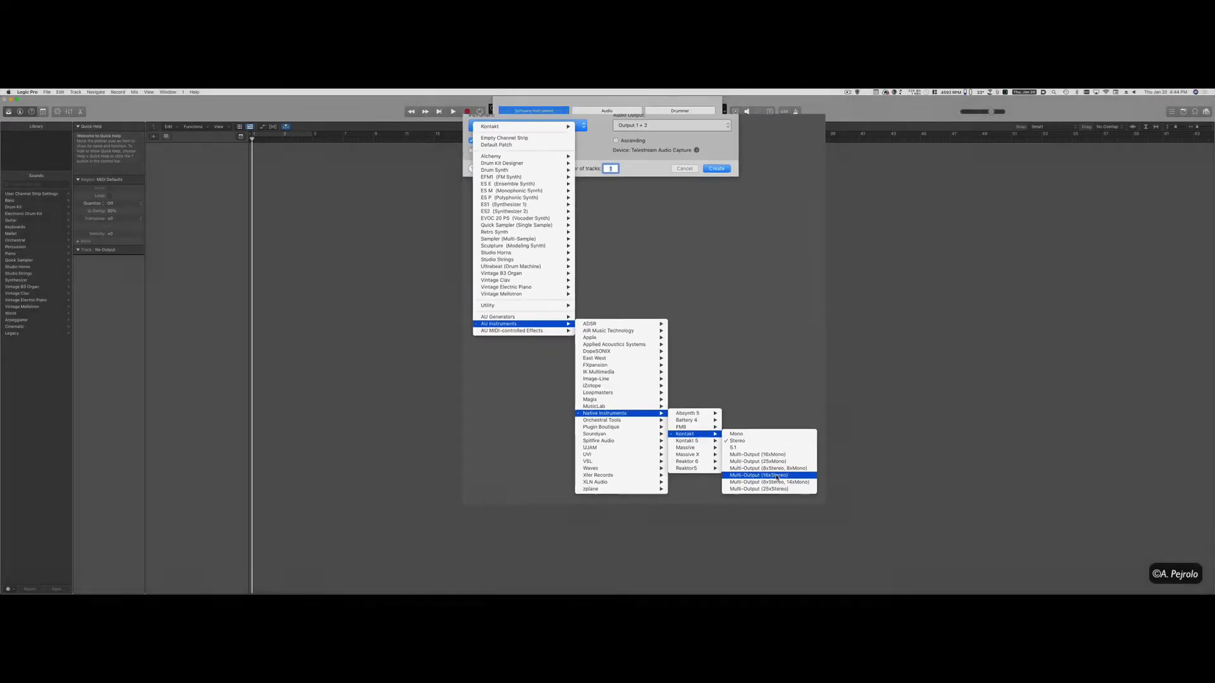
{"action": "left_click", "coordinate": [823, 575]}
{"action": "left_click", "coordinate": [708, 193]}
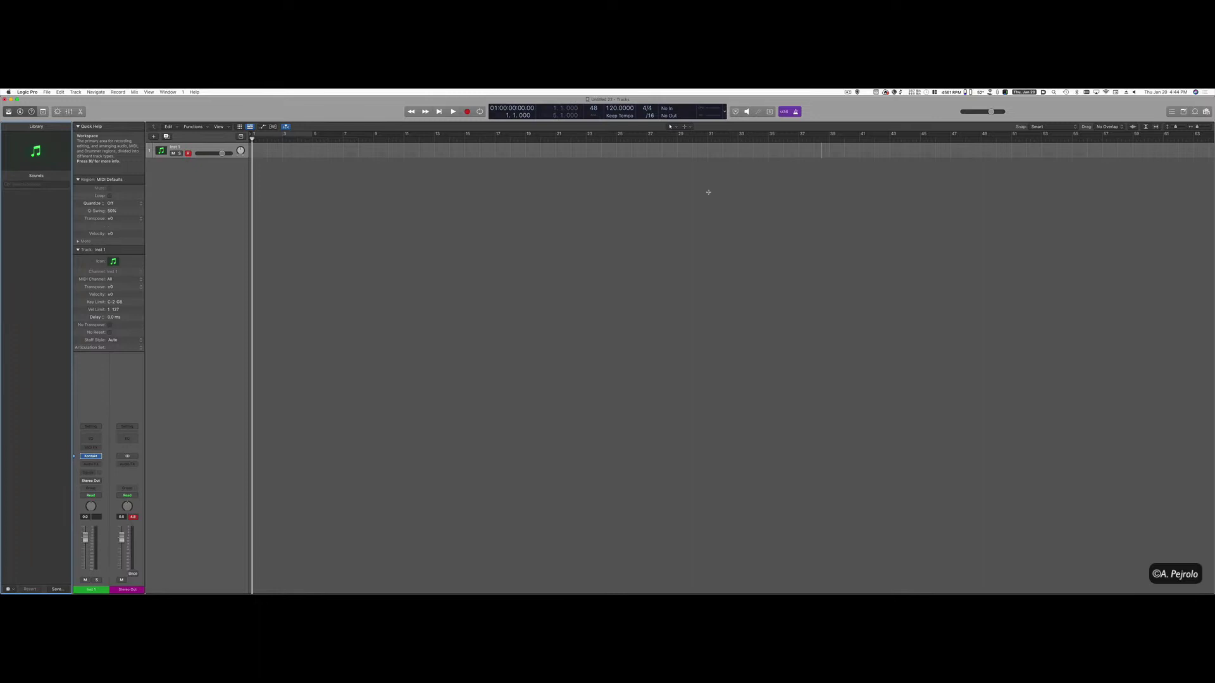
- Open the Kontakt window and load LPS 01 Scorefare Menu 1 and LPS Scorefare Menu 3
{"action": "left_click", "coordinate": [93, 456]}
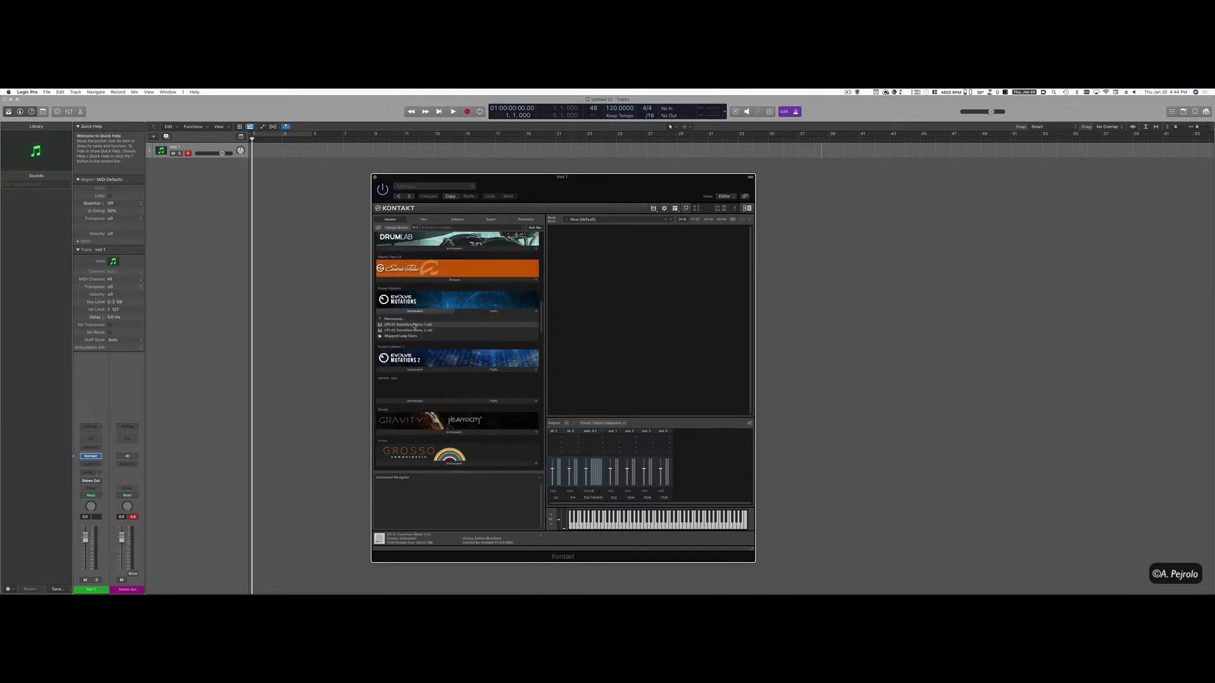
{"action": "double_click", "coordinate": [426, 325]}
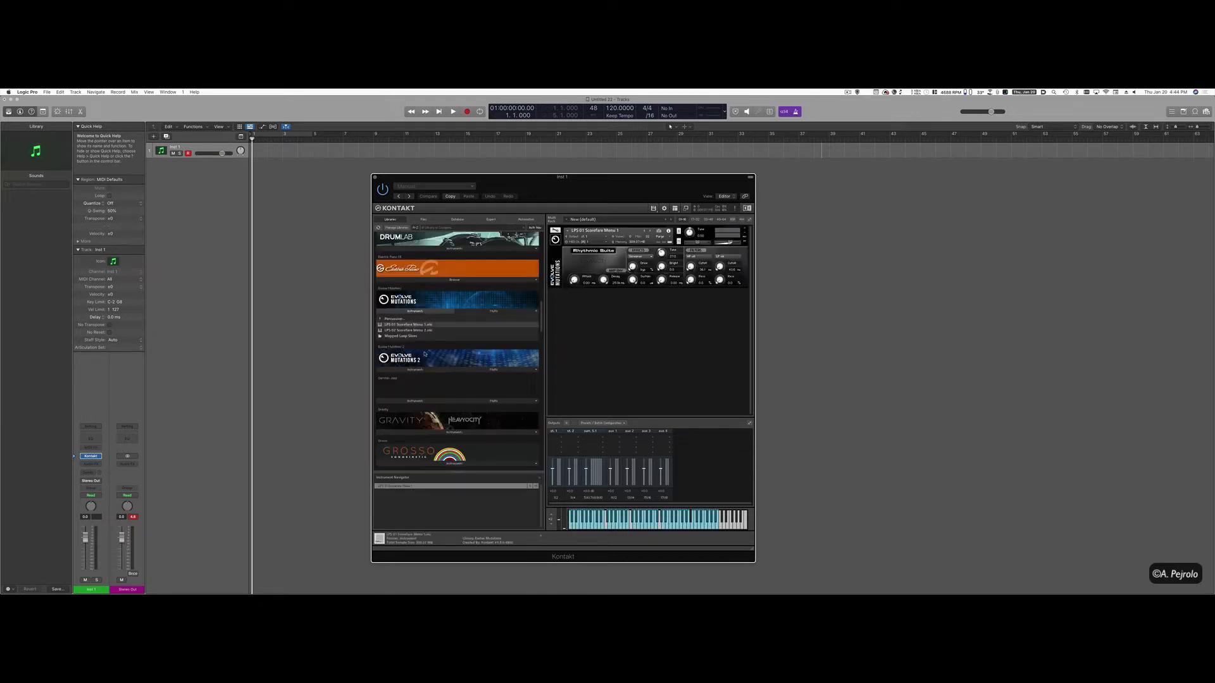
{"action": "left_click", "coordinate": [424, 356]}
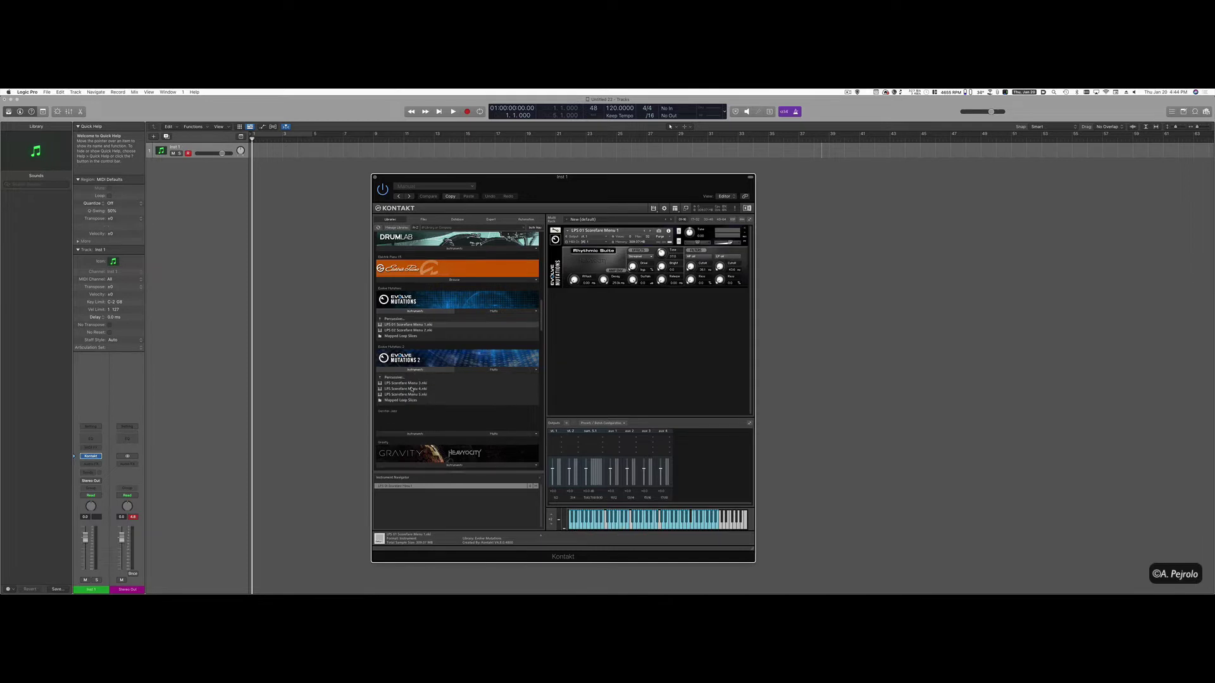
{"action": "double_click", "coordinate": [410, 383]}
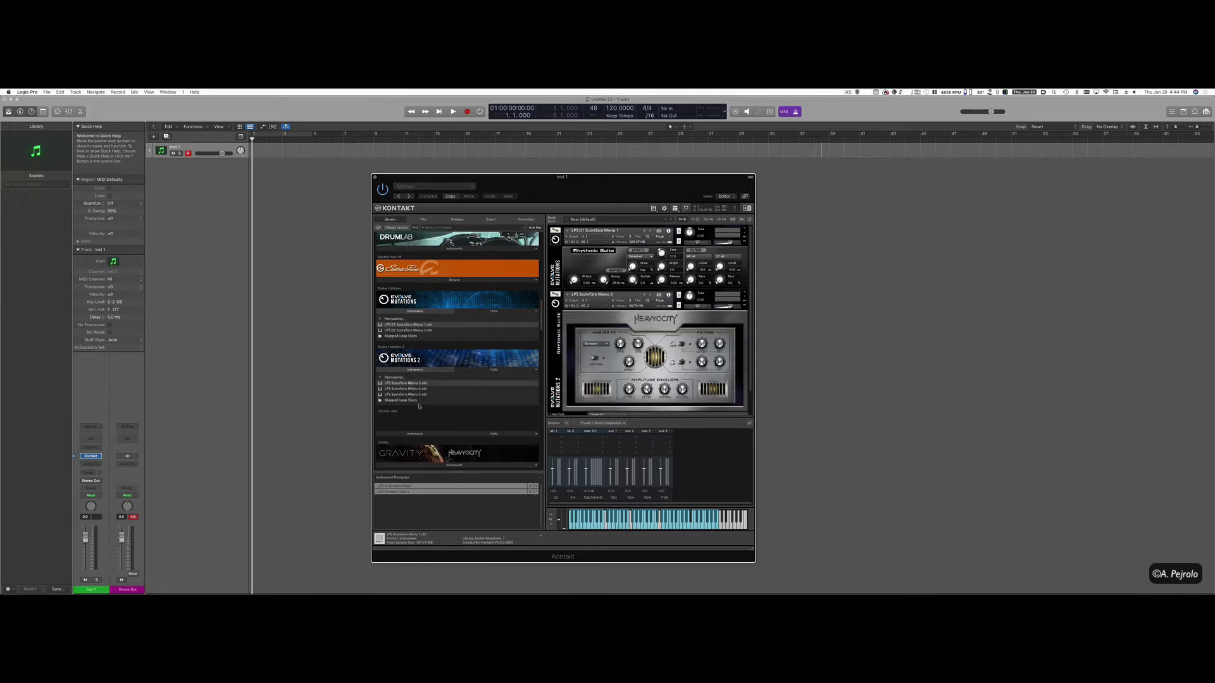
- Load LPS Epic Organic Full from the Damage library into Kontakt
{"action": "scroll", "coordinate": [419, 407], "scroll_direction": "up", "scroll_amount": 8}
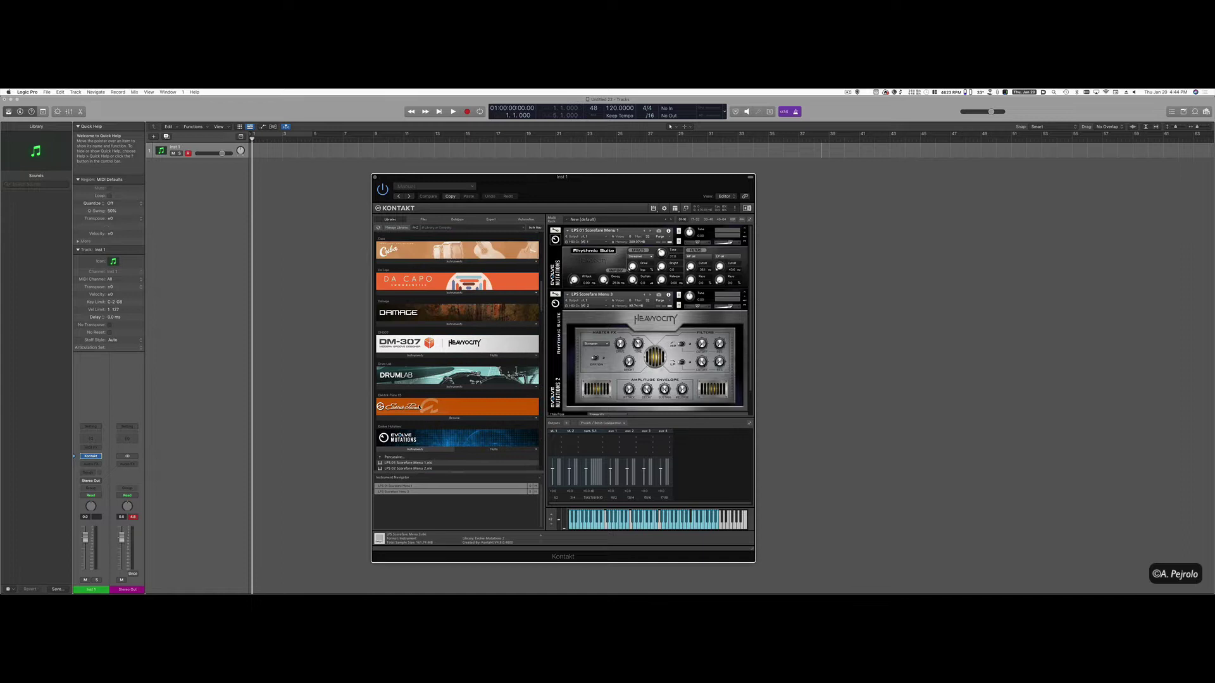
{"action": "left_click", "coordinate": [454, 326]}
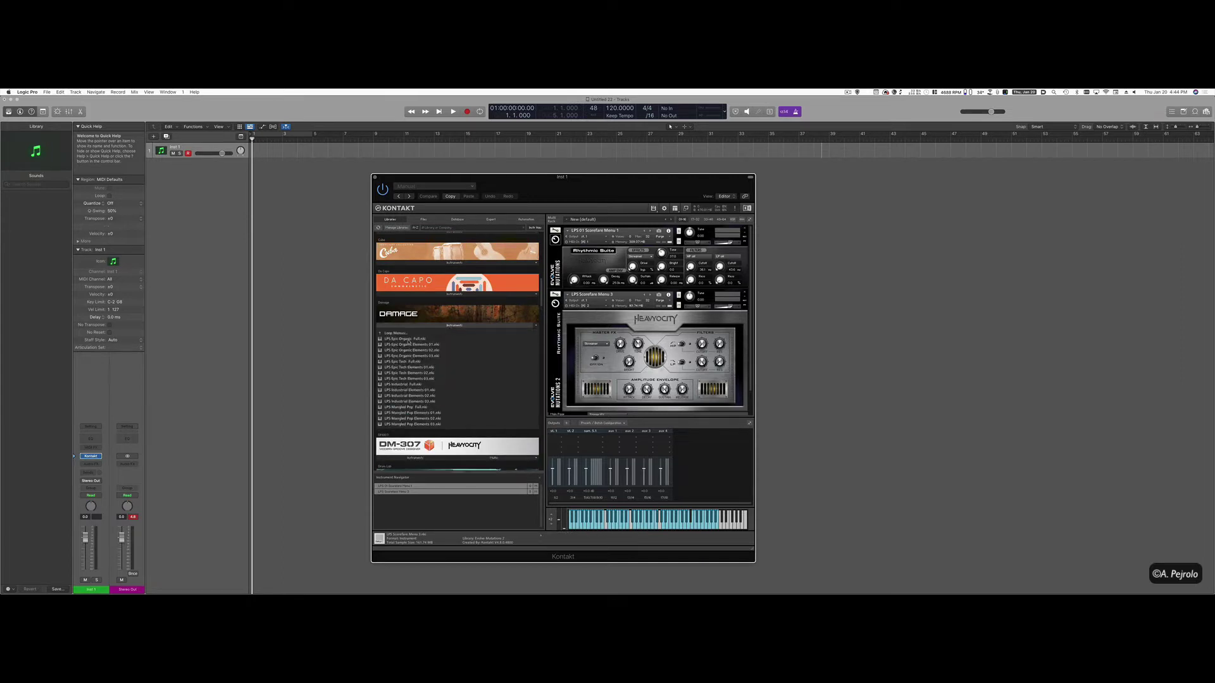
{"action": "double_click", "coordinate": [409, 340]}
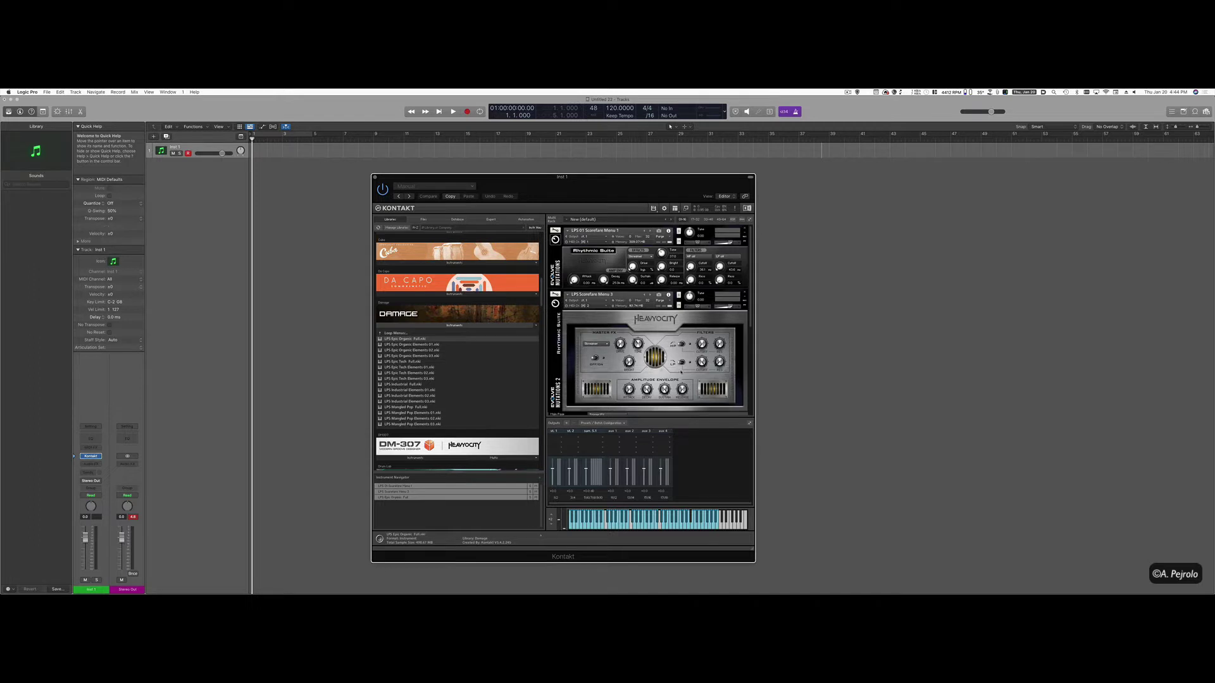
{"action": "scroll", "coordinate": [675, 360], "scroll_direction": "down", "scroll_amount": 5}
{"action": "scroll", "coordinate": [675, 359], "scroll_direction": "up", "scroll_amount": 5}
- Open the Environment window with Command-0, keeping the Layer pop-up on Mixer
{"action": "key", "text": "super"}
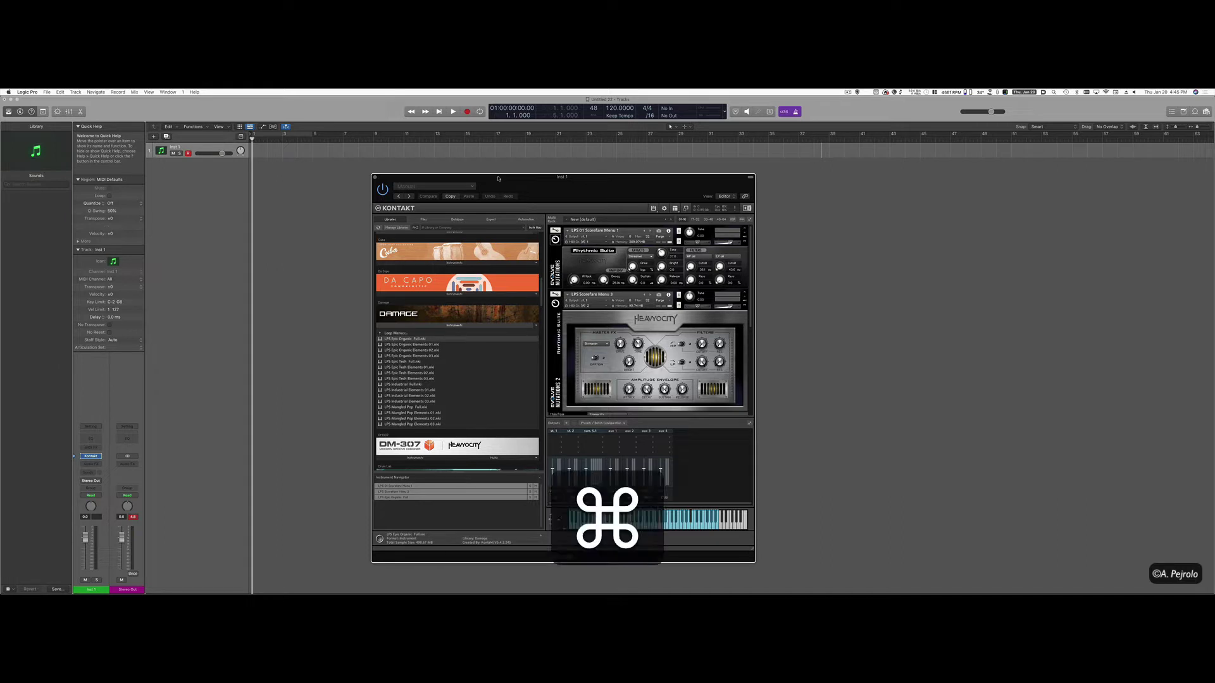
{"action": "key", "text": "super+0"}
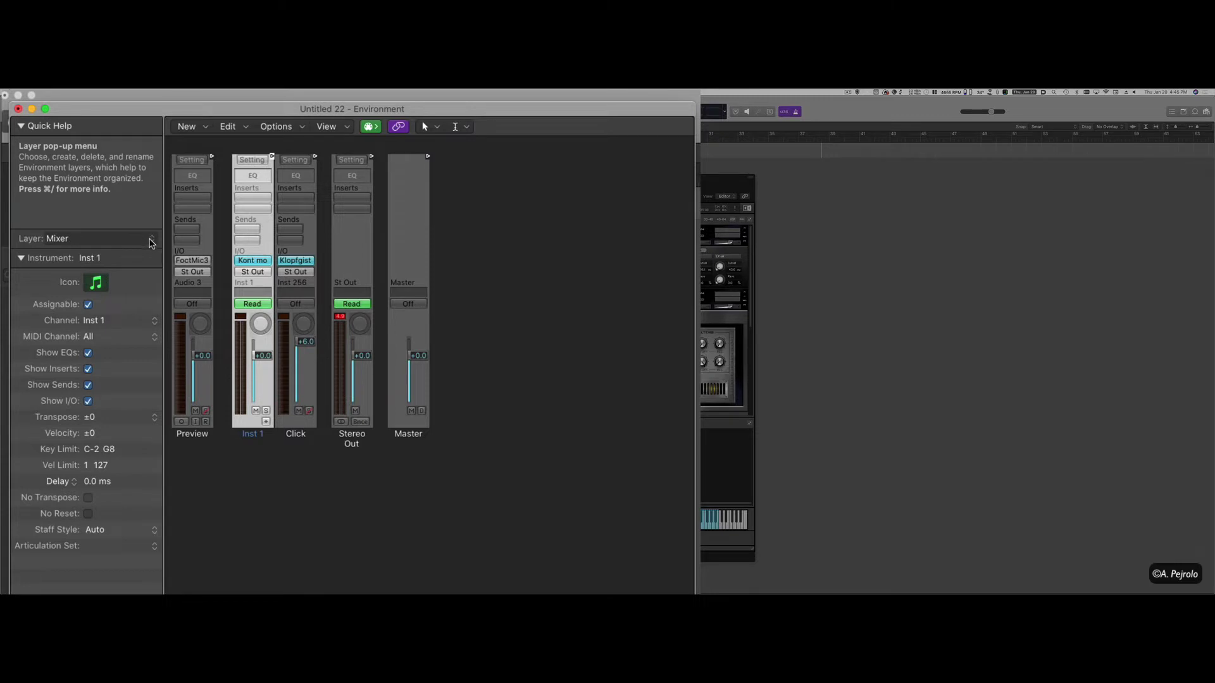
{"action": "left_click", "coordinate": [152, 242]}
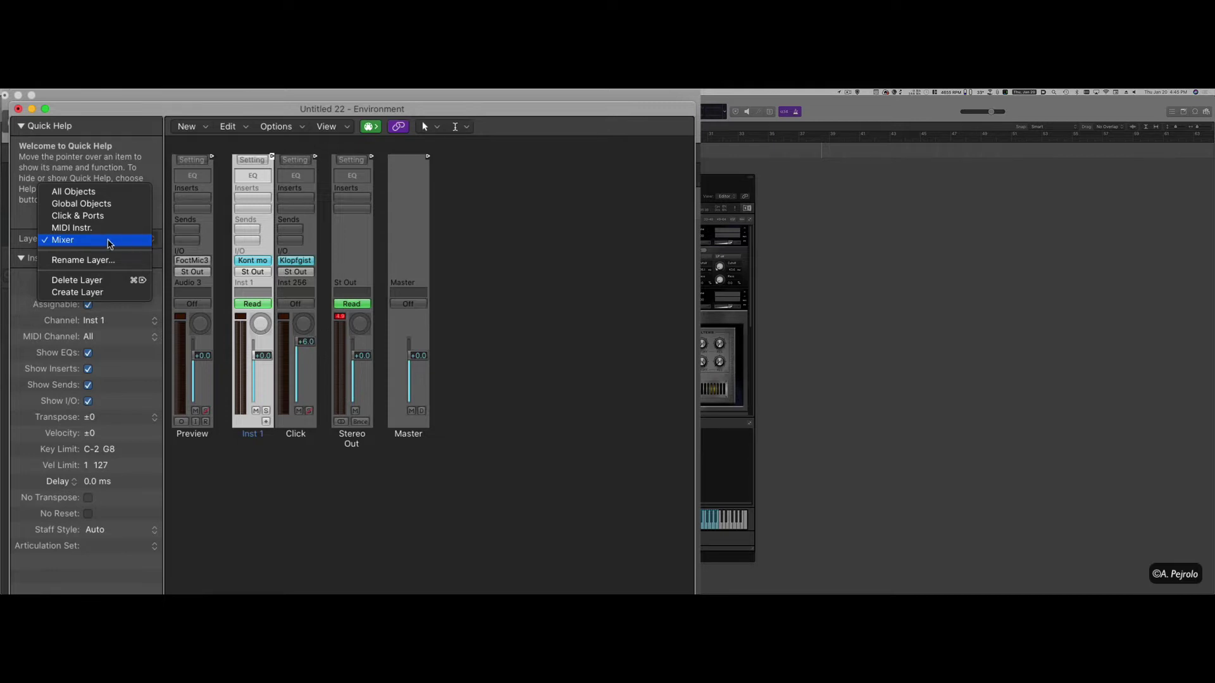
{"action": "left_click", "coordinate": [554, 339]}
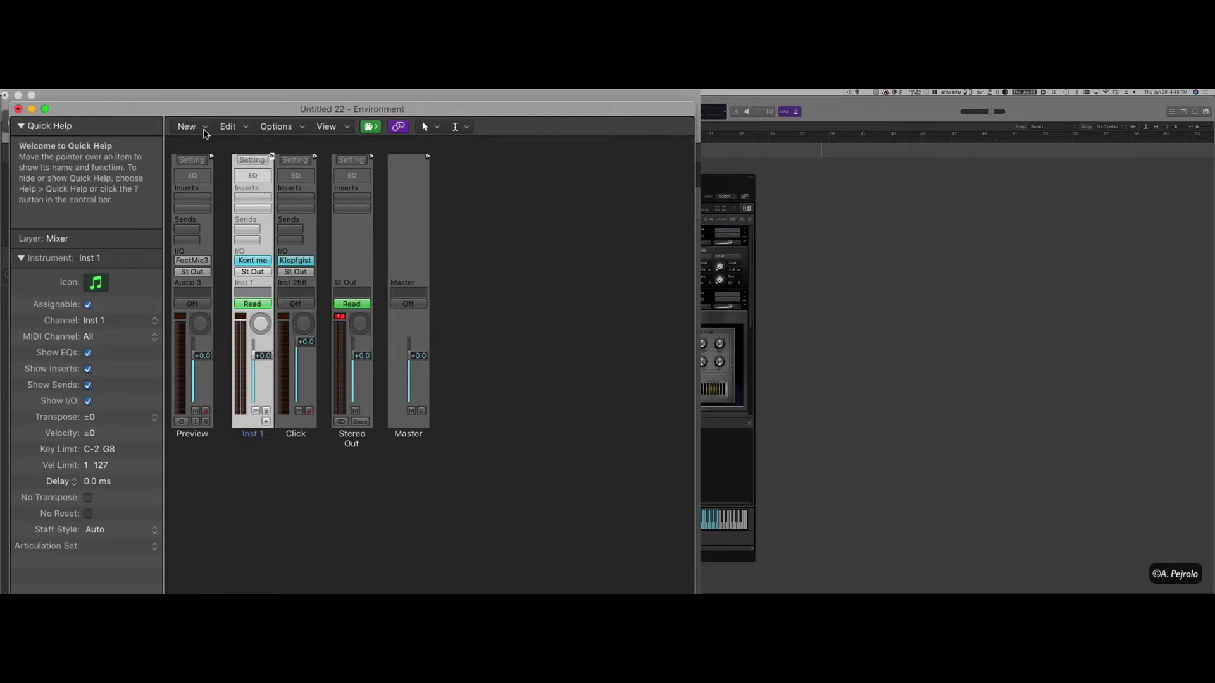
- Add a Multi-Instrument object at lower left, cable it into Inst 1, and remove its port setting
{"action": "left_click", "coordinate": [204, 128]}
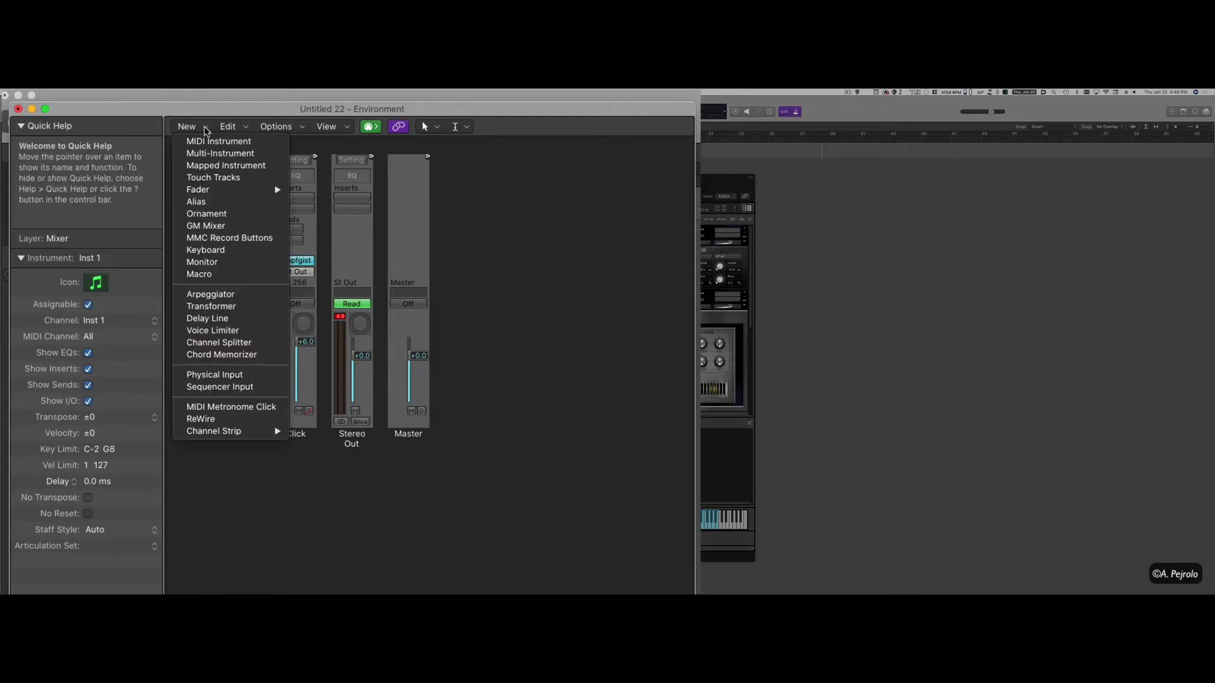
{"action": "left_click", "coordinate": [269, 155]}
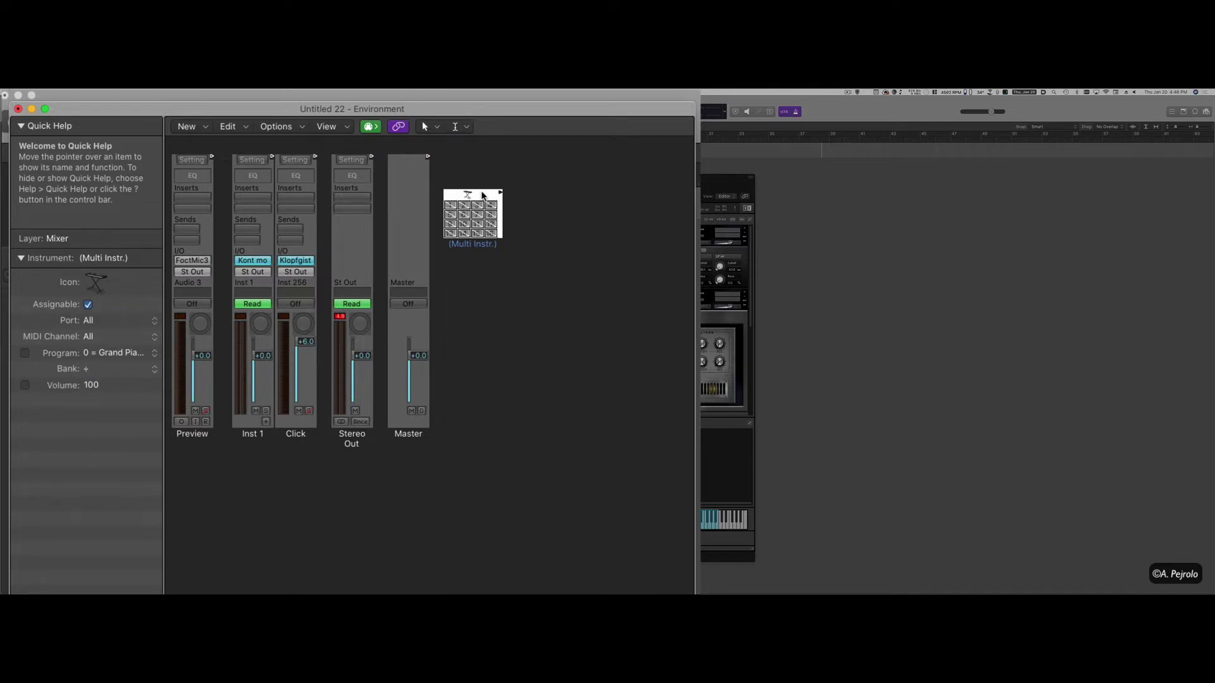
{"action": "left_click_drag", "start_coordinate": [482, 195], "coordinate": [237, 492]}
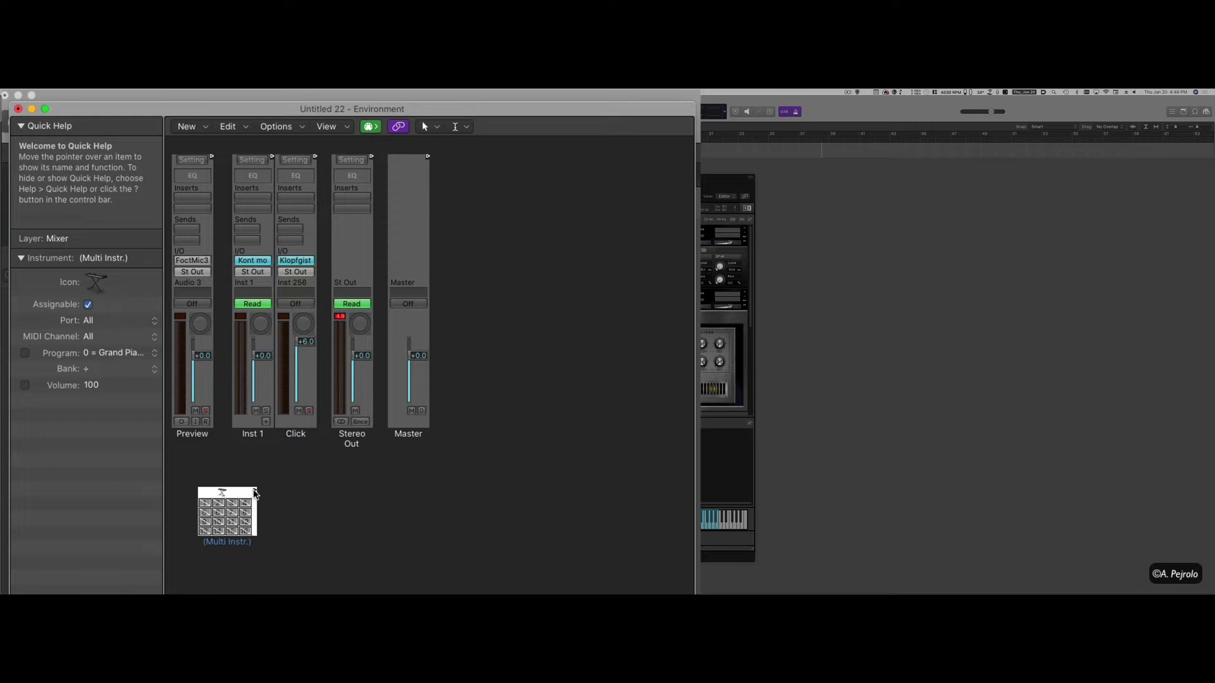
{"action": "left_click_drag", "start_coordinate": [255, 493], "coordinate": [251, 395]}
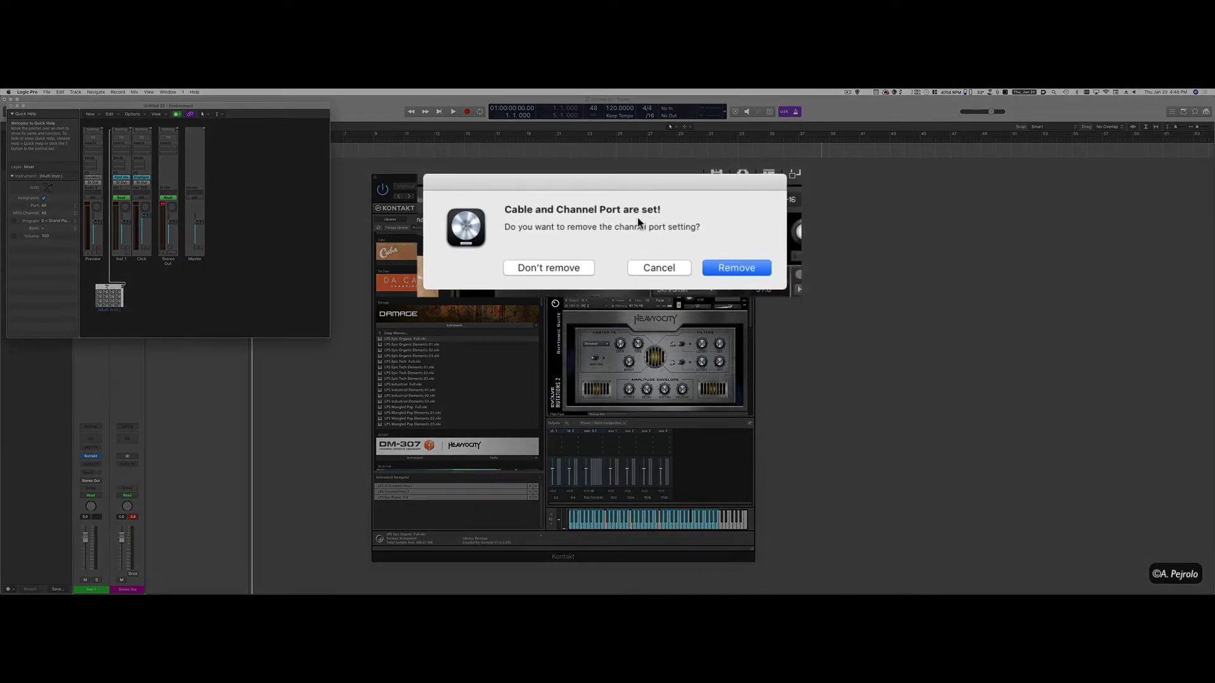
{"action": "left_click", "coordinate": [721, 262]}
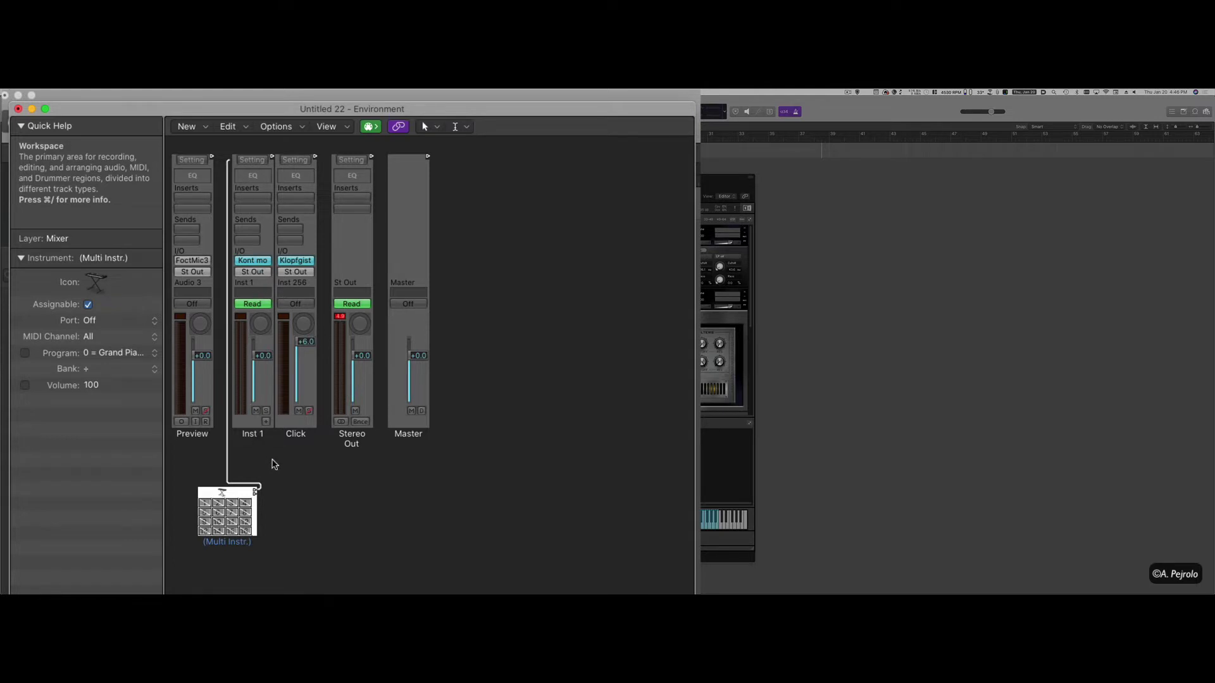
- Enable sub-channels 1 through 16 on the Multi Instr. object
{"action": "left_click", "coordinate": [204, 503]}
{"action": "left_click", "coordinate": [217, 504]}
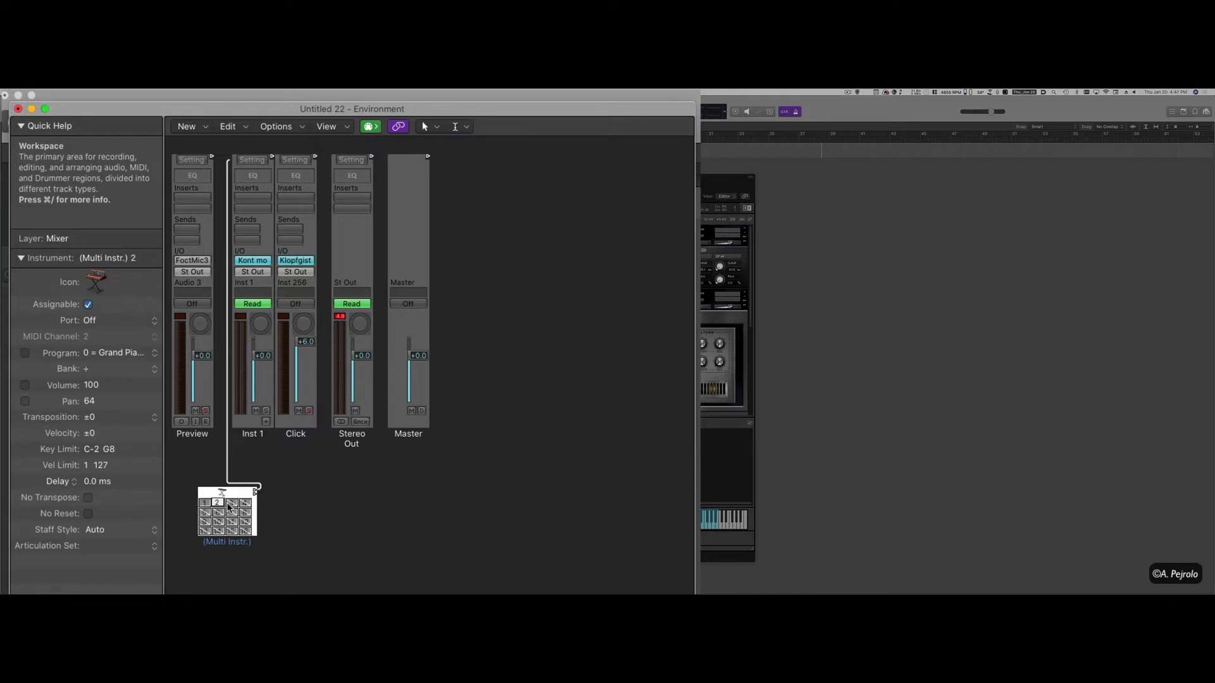
{"action": "left_click", "coordinate": [232, 503]}
{"action": "left_click", "coordinate": [244, 503]}
{"action": "left_click", "coordinate": [217, 513]}
{"action": "left_click", "coordinate": [231, 513]}
{"action": "left_click", "coordinate": [245, 514]}
{"action": "left_click", "coordinate": [205, 523]}
{"action": "left_click", "coordinate": [218, 523]}
{"action": "left_click", "coordinate": [231, 523]}
{"action": "left_click", "coordinate": [244, 523]}
{"action": "left_click", "coordinate": [204, 532]}
{"action": "left_click", "coordinate": [217, 531]}
{"action": "left_click", "coordinate": [231, 531]}
{"action": "left_click", "coordinate": [245, 532]}
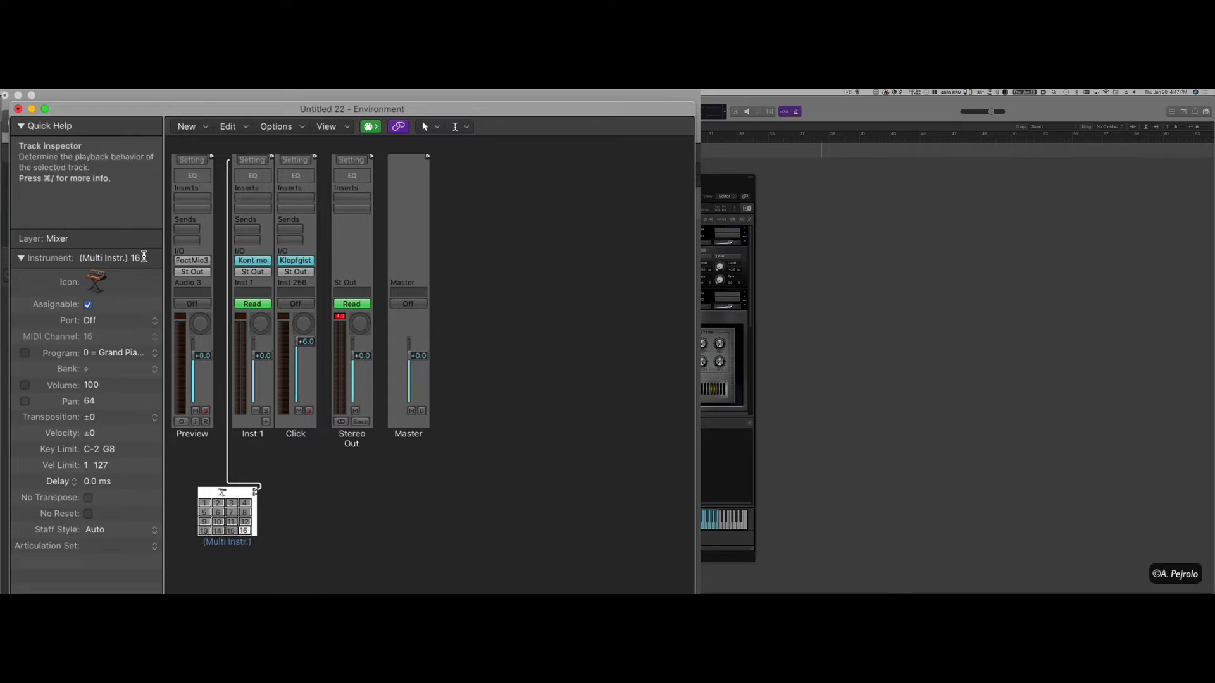
- Rename the Multi Instr. object 'K1 - Instance' and select the Inst 1 channel strip
{"action": "double_click", "coordinate": [136, 257]}
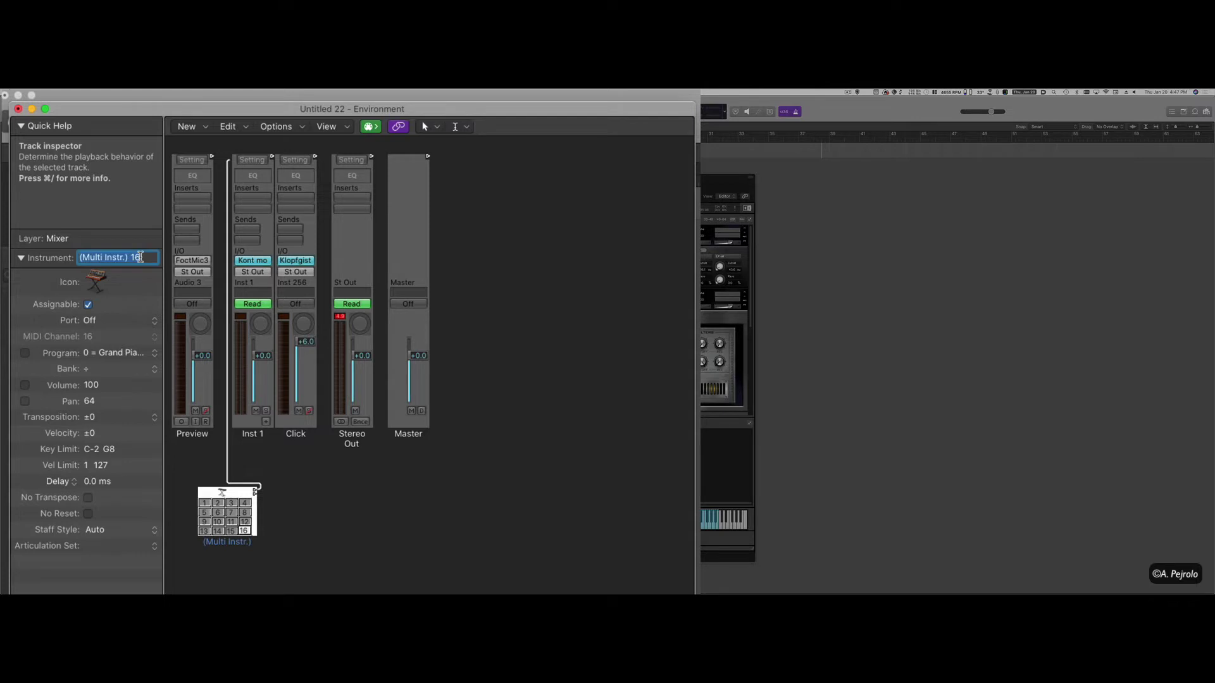
{"action": "type", "text": "K1 - Instance"}
{"action": "key", "text": "Return"}
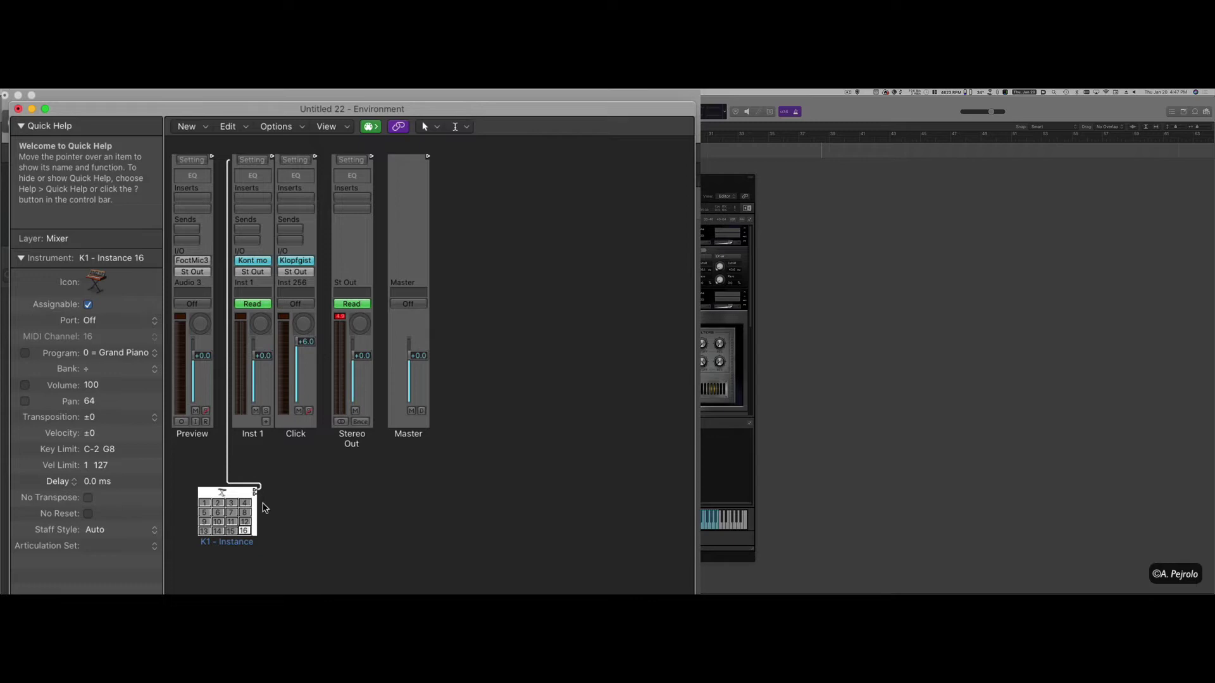
{"action": "left_click", "coordinate": [252, 288]}
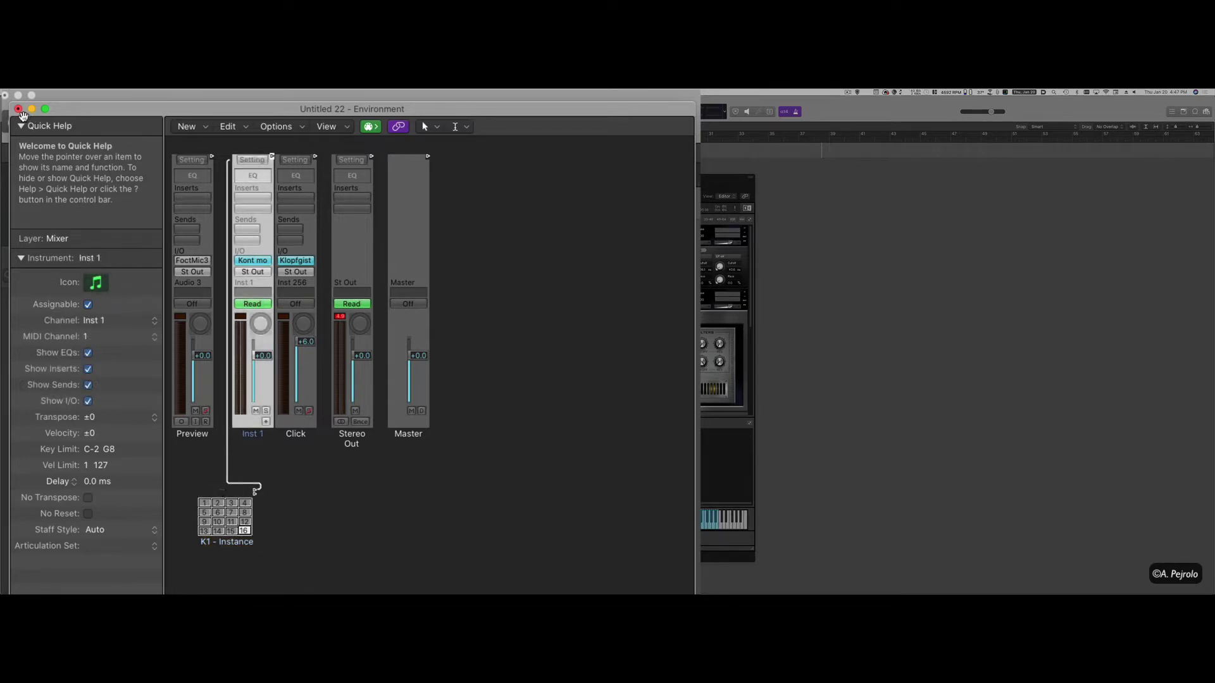
- Close the Environment window and clear the Inst 1 track name for renaming to K1
{"action": "left_click", "coordinate": [17, 109]}
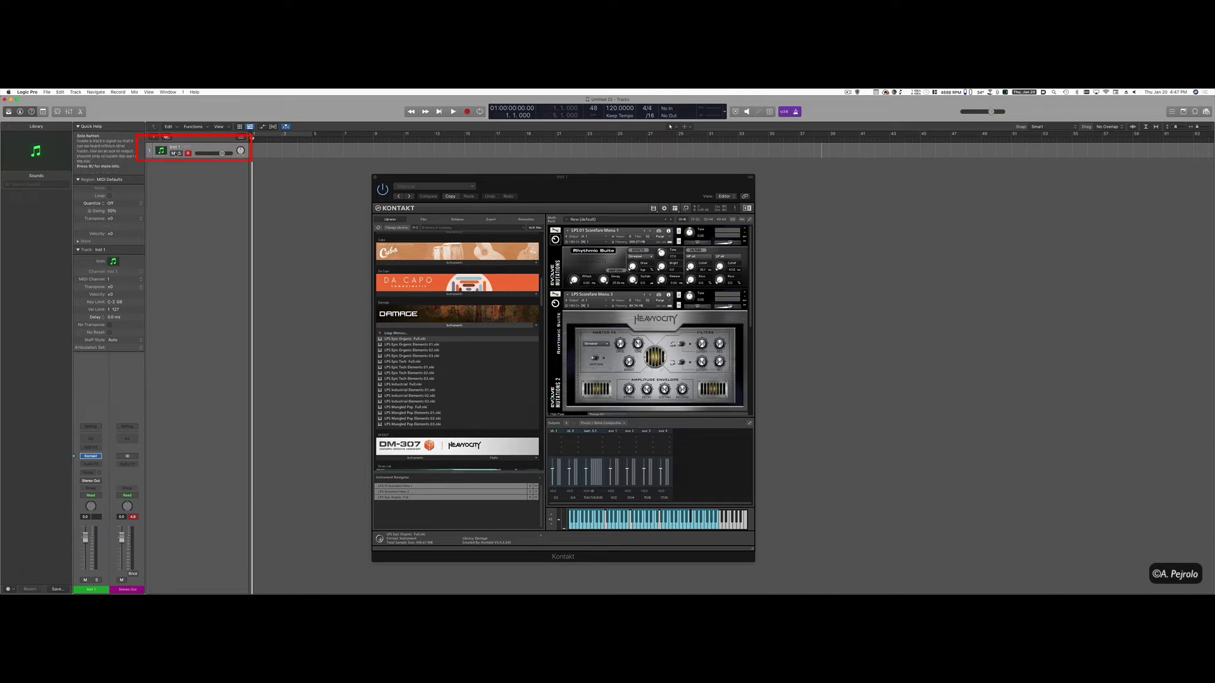
{"action": "left_click", "coordinate": [178, 148]}
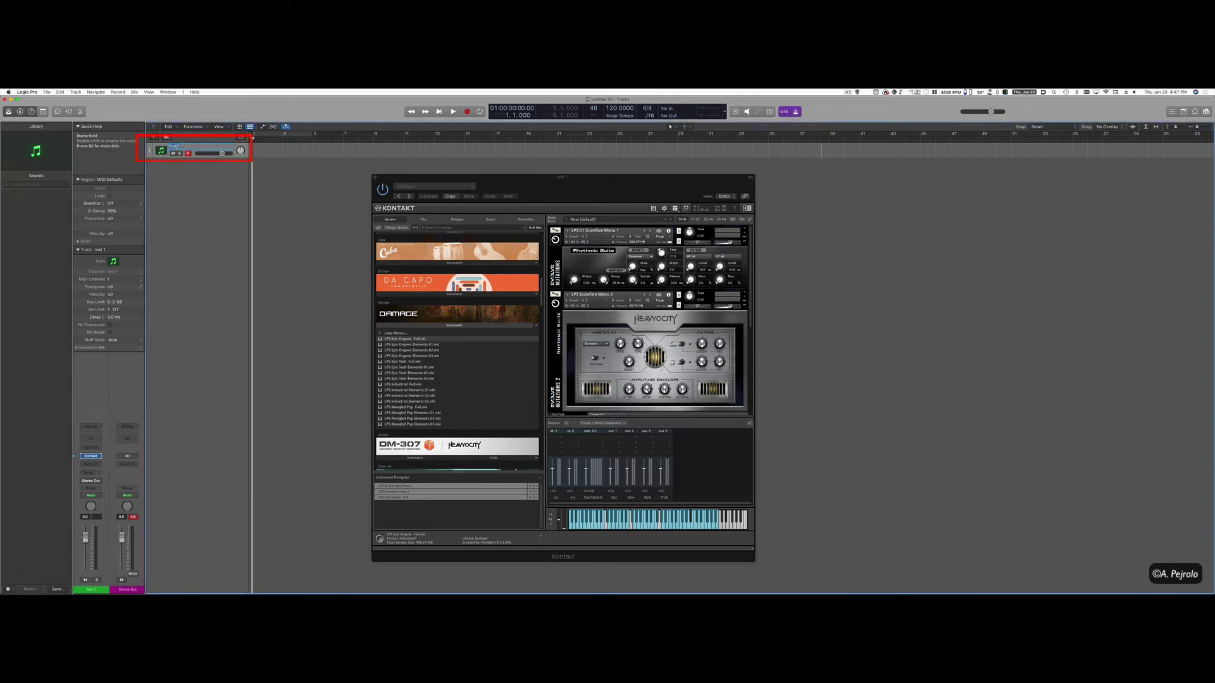
{"action": "key", "text": "BackSpace"}
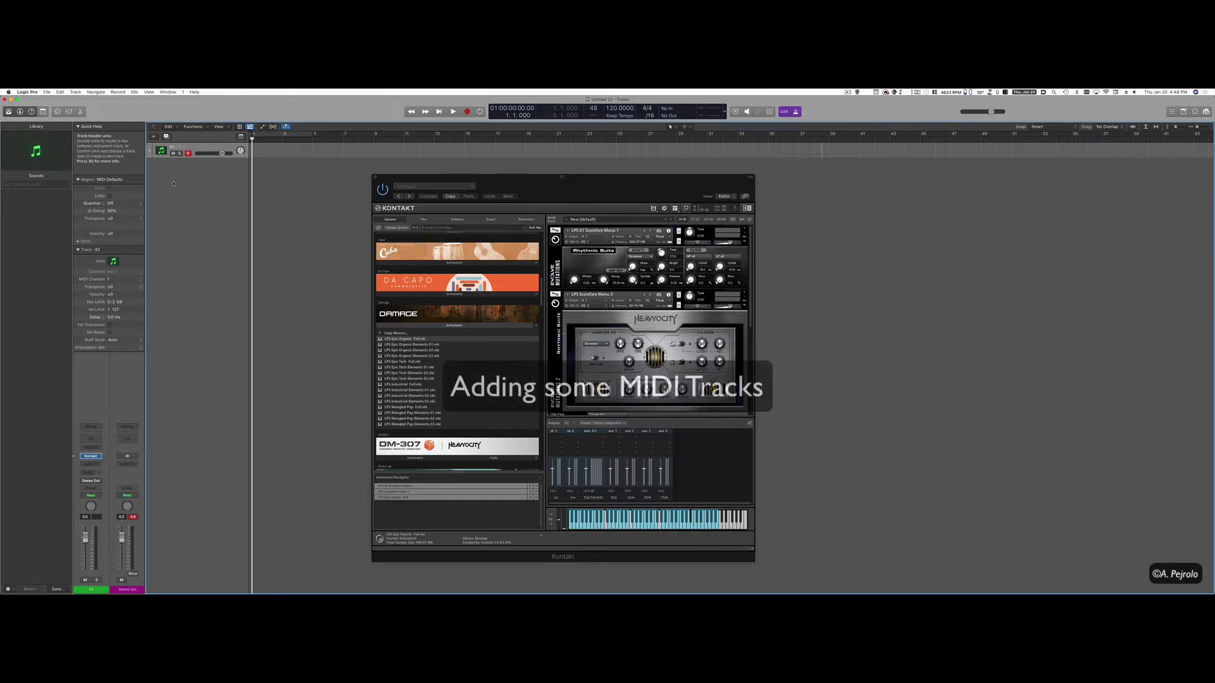
- Create a new External MIDI track, K1 - Instance 1, below the K1 track
{"action": "left_click", "coordinate": [154, 138]}
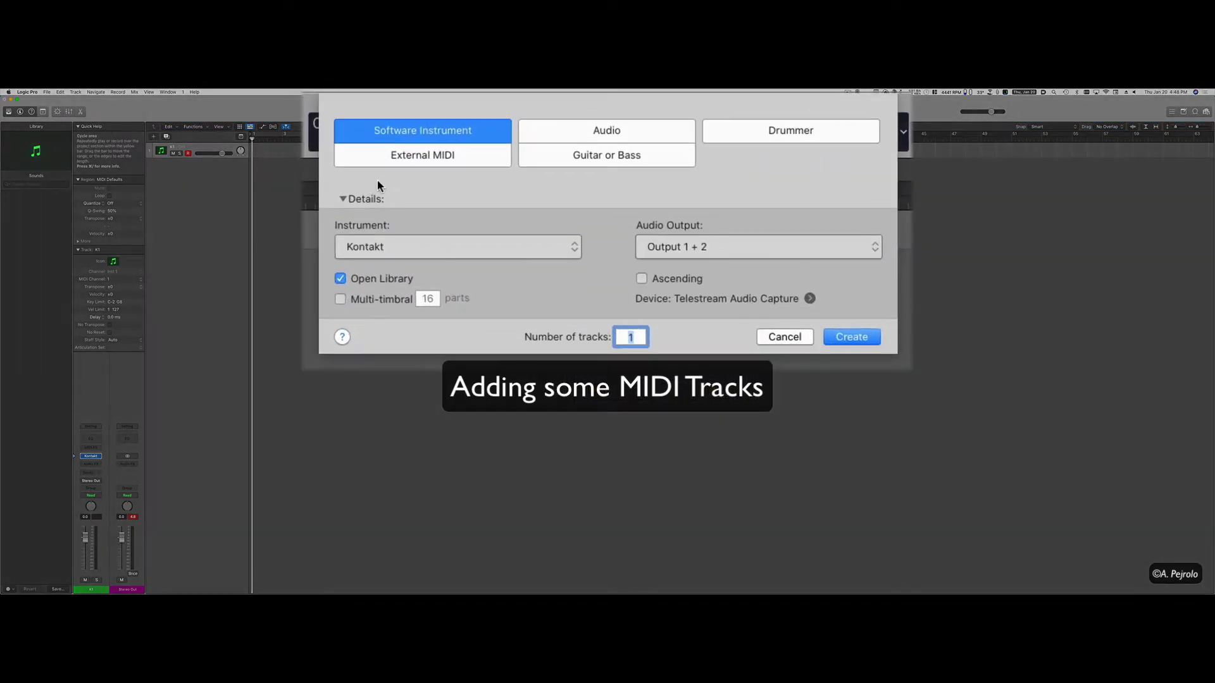
{"action": "left_click", "coordinate": [412, 158]}
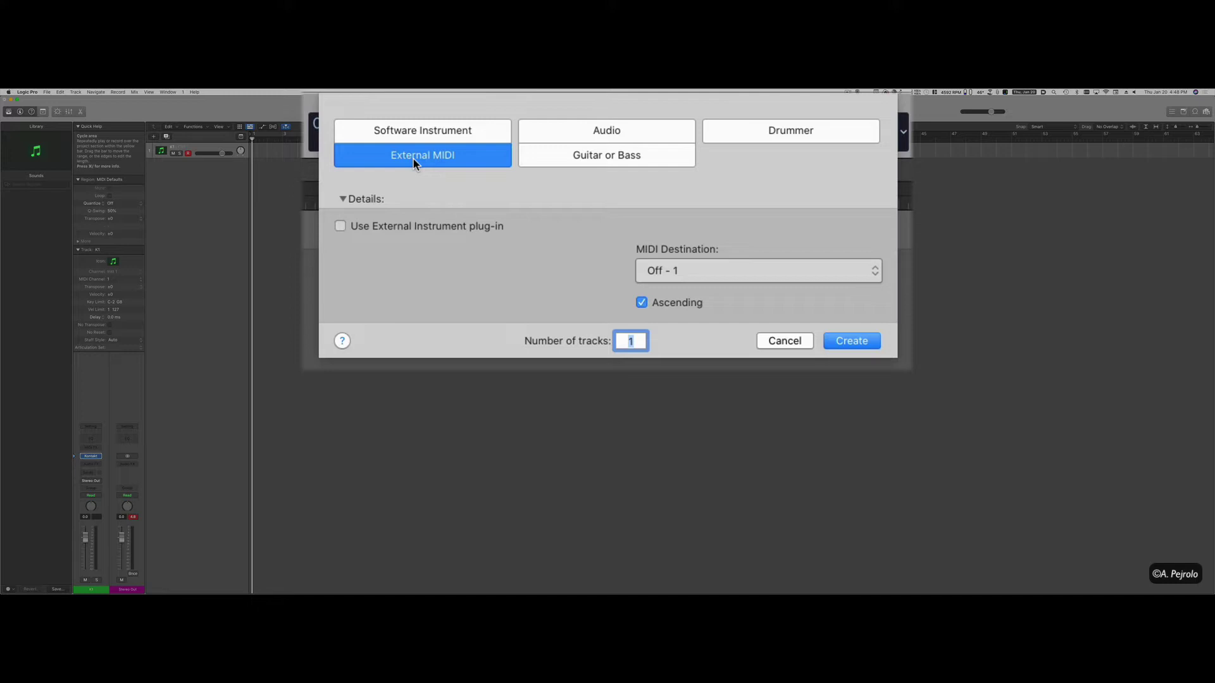
{"action": "key", "text": "Return"}
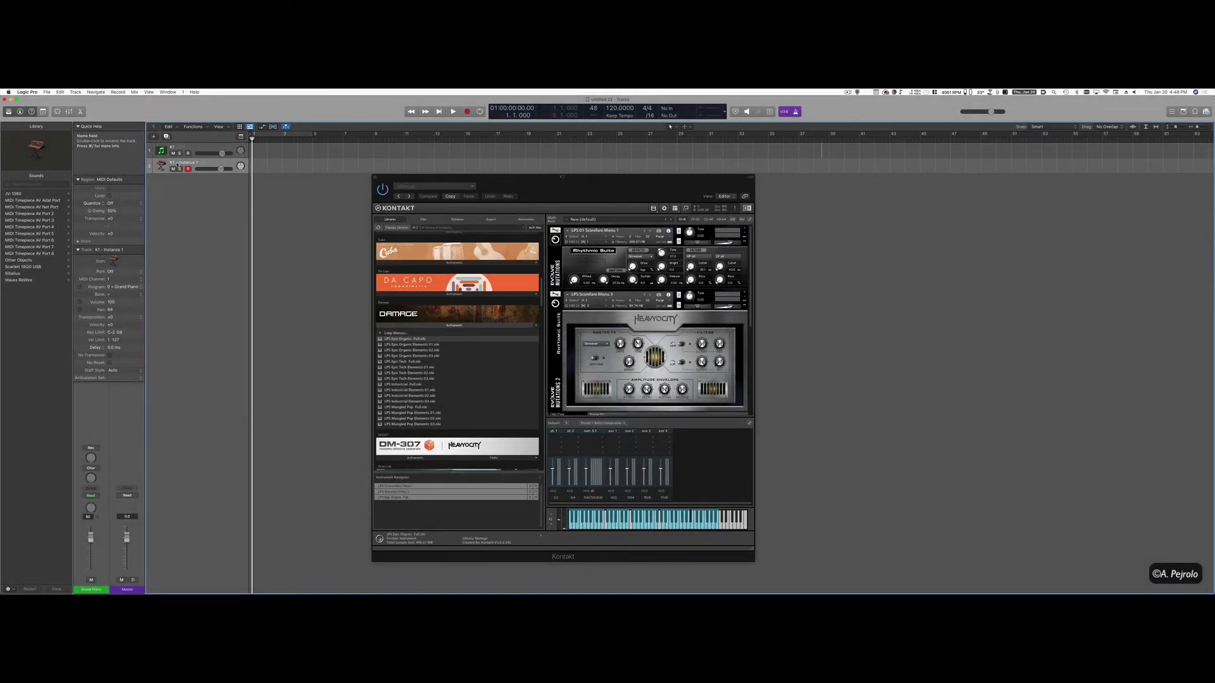
- Reassign track 2 to Mixer > K1 - Instance > Channel 1
{"action": "right_click", "coordinate": [178, 164]}
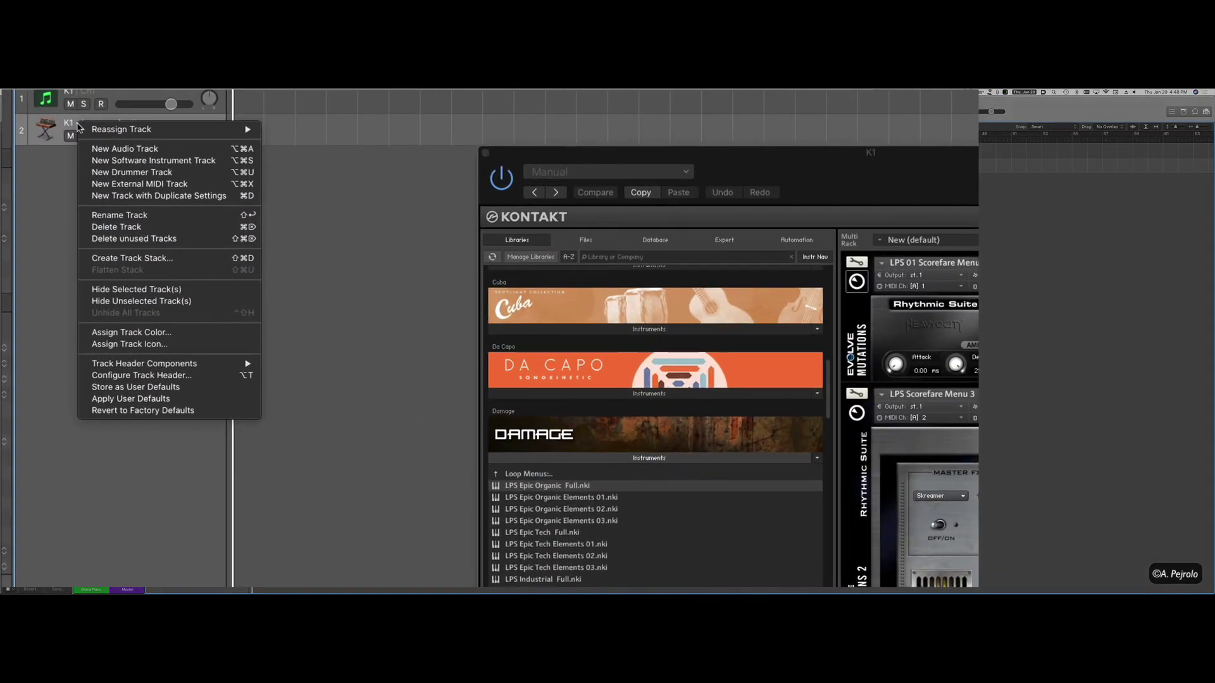
{"action": "mouse_move", "coordinate": [104, 129]}
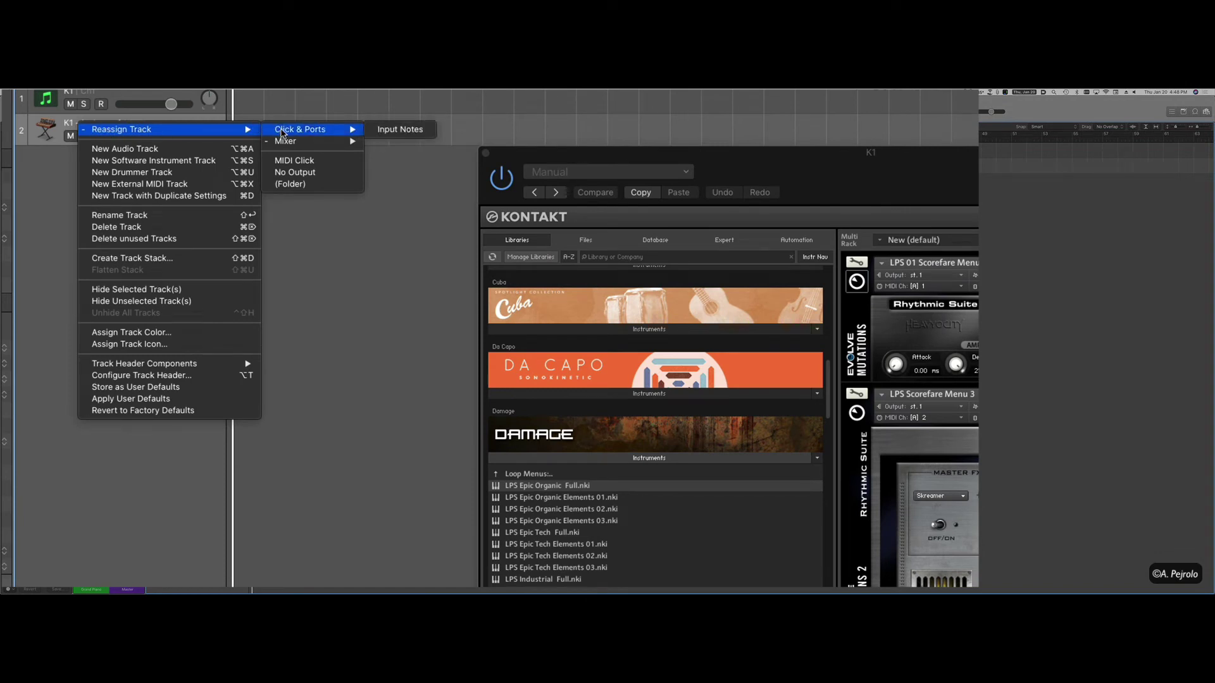
{"action": "mouse_move", "coordinate": [286, 142]}
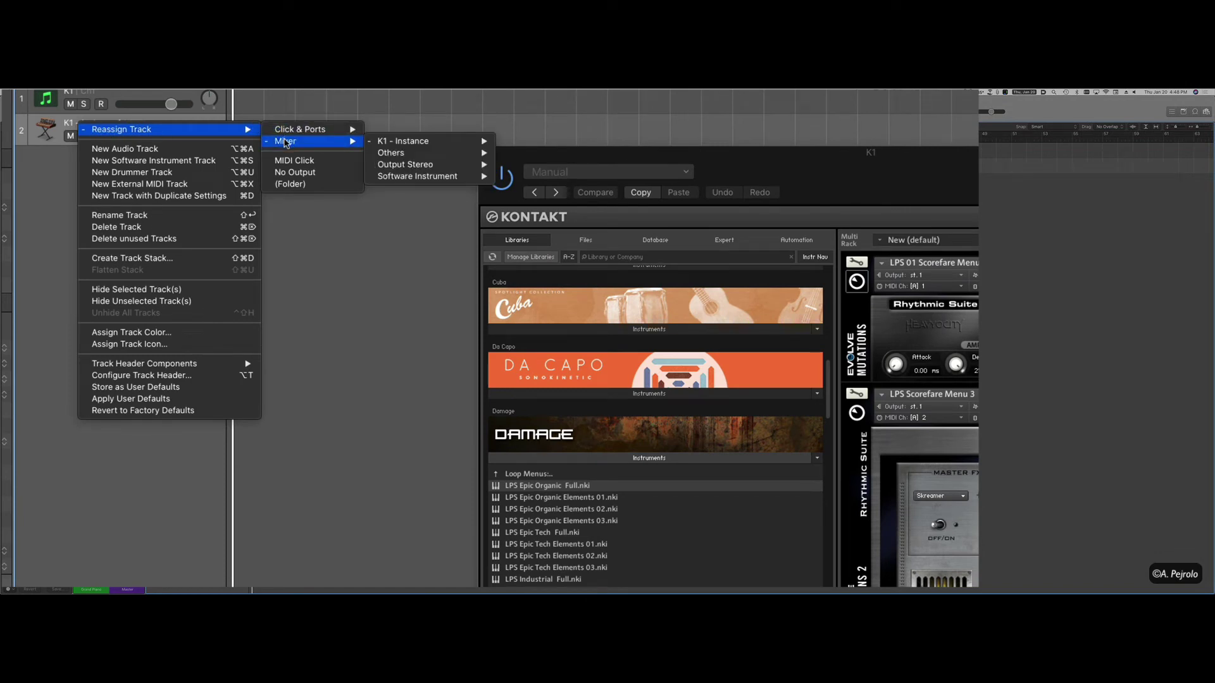
{"action": "mouse_move", "coordinate": [380, 145]}
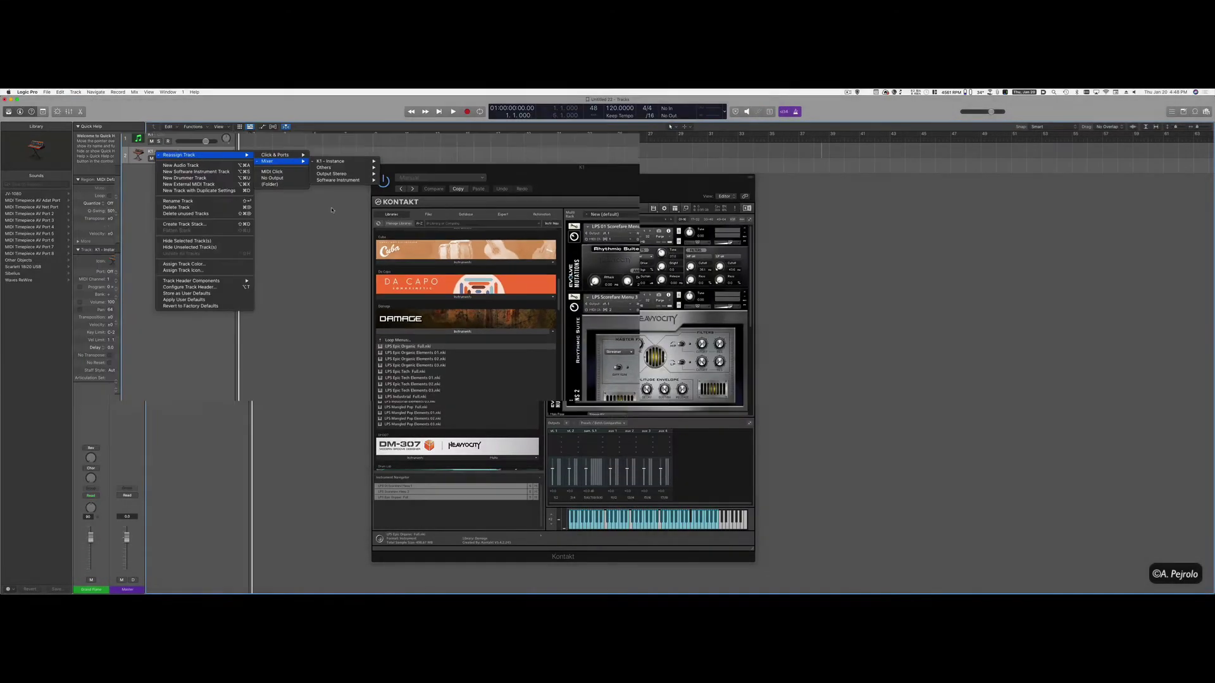
{"action": "left_click", "coordinate": [541, 153]}
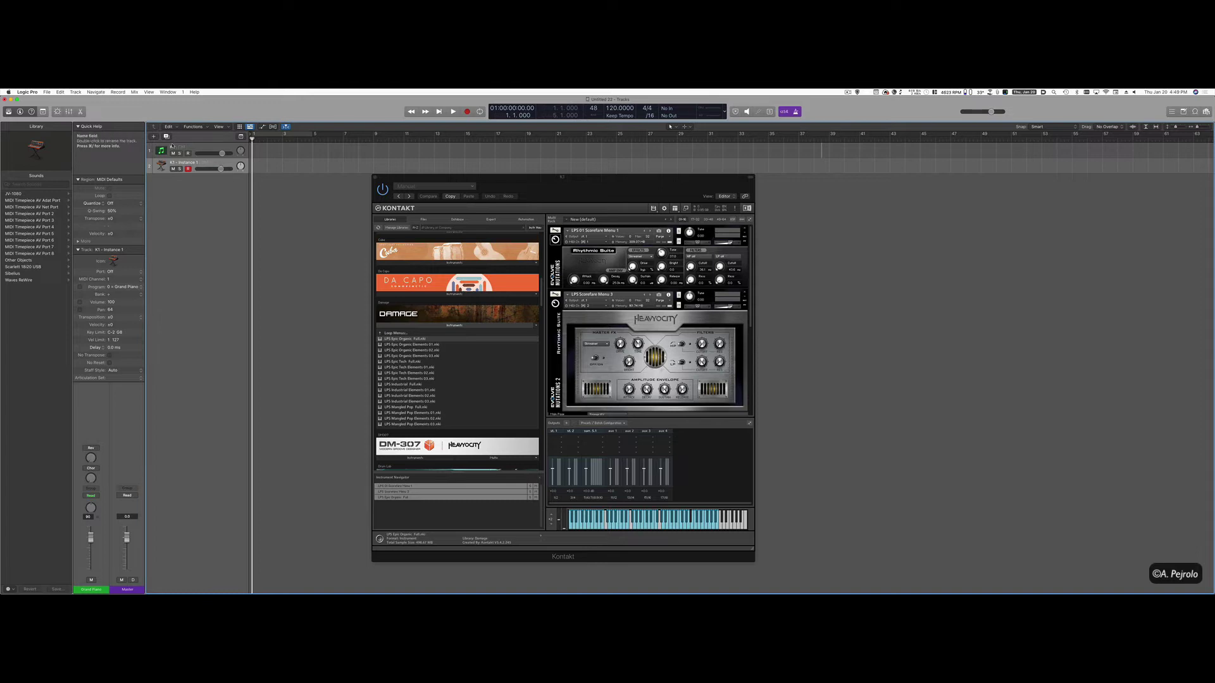
- Duplicate the K1 - Instance 1 track with Cmd-D
{"action": "key", "text": "super+d"}
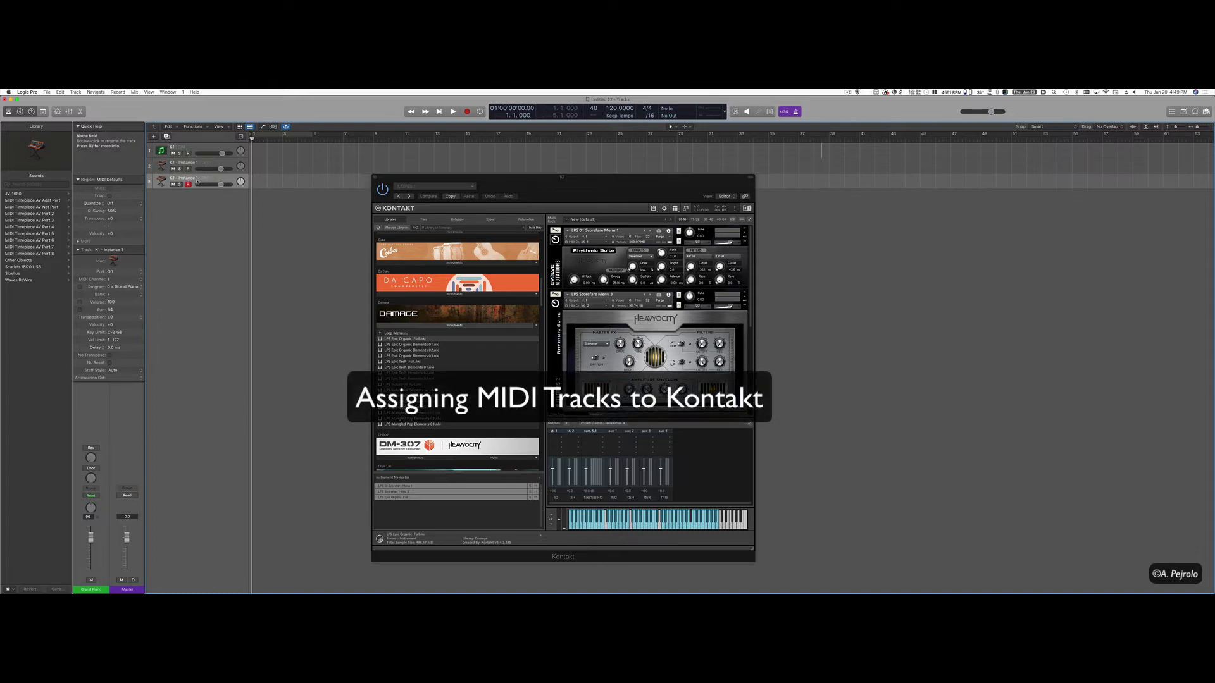
- Reassign track 3 to Mixer > K1 - Instance > Channel 2
{"action": "right_click", "coordinate": [196, 179]}
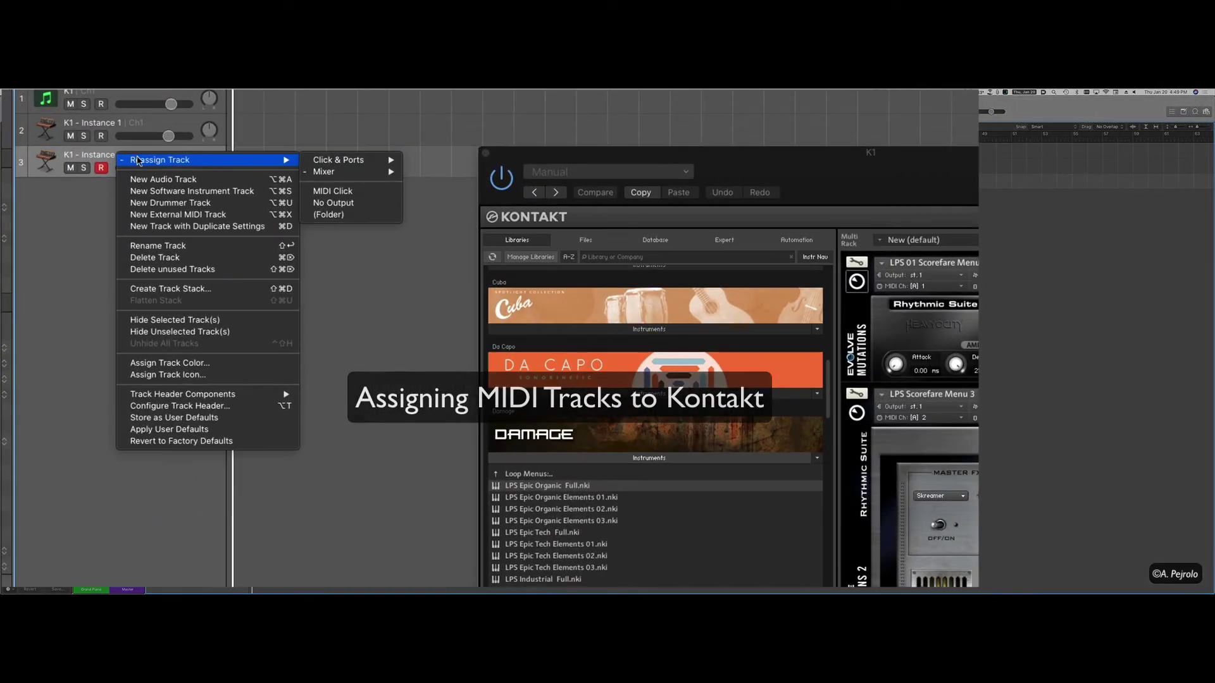
{"action": "mouse_move", "coordinate": [329, 172]}
{"action": "mouse_move", "coordinate": [455, 172]}
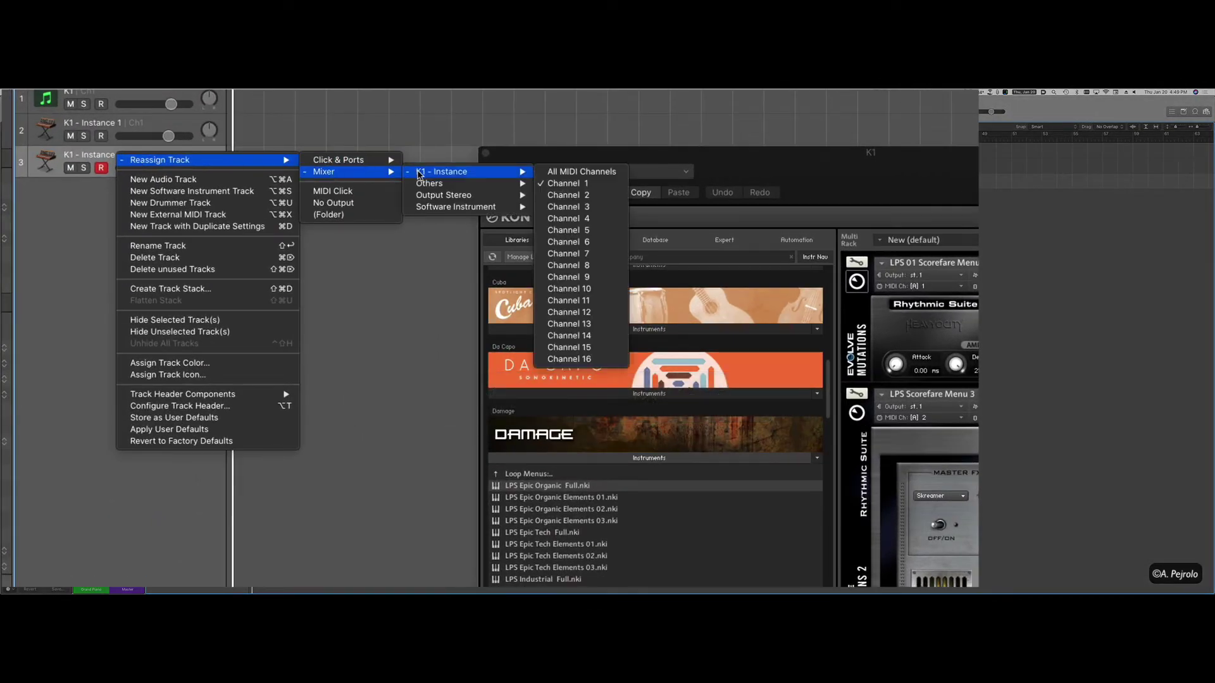
{"action": "left_click", "coordinate": [569, 195]}
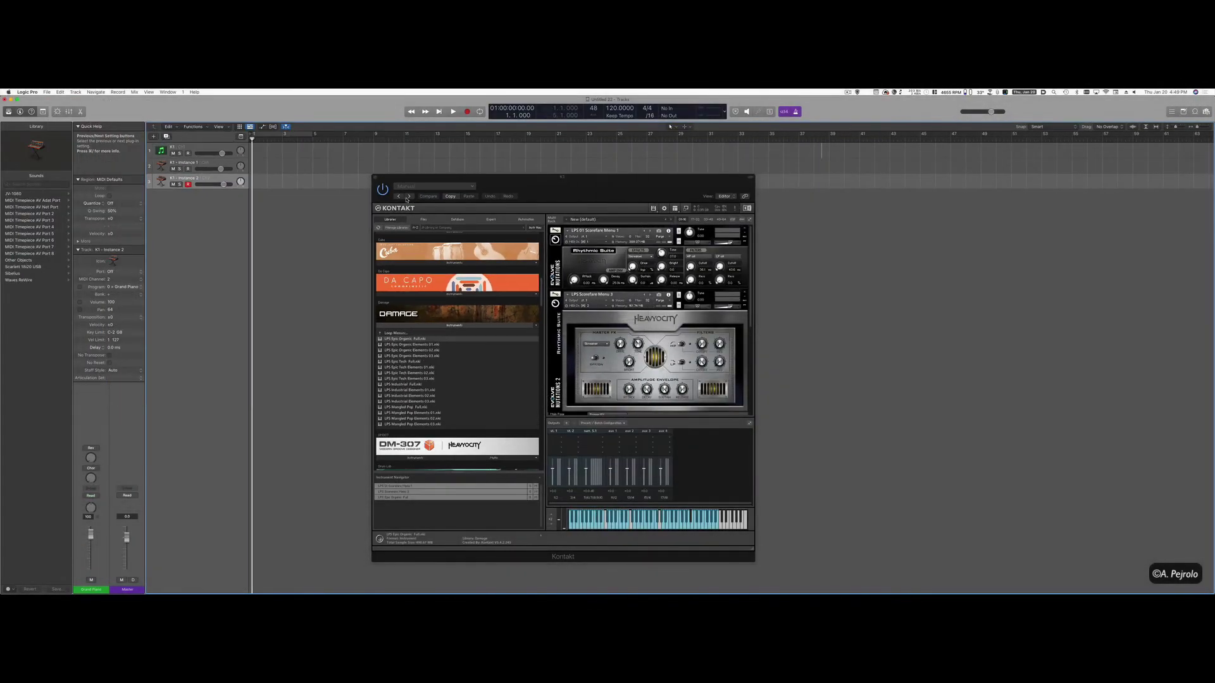
- Duplicate track 3 and reassign the new fourth track to K1 - Instance Channel 3
{"action": "left_click", "coordinate": [166, 136]}
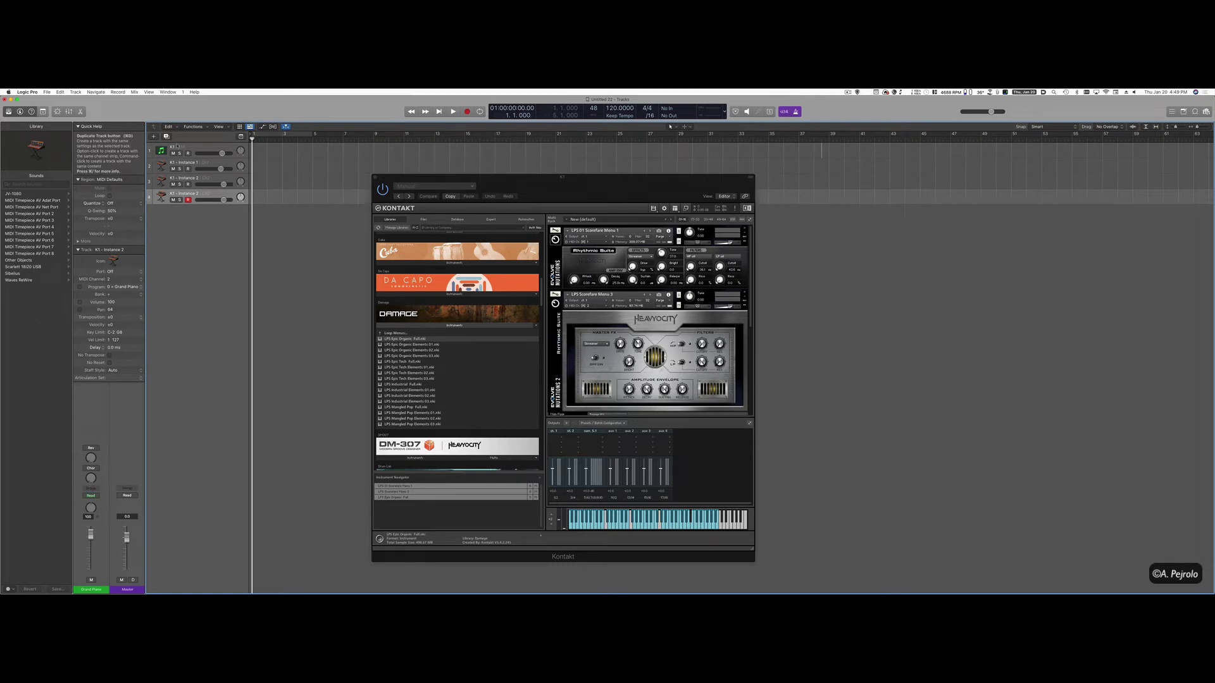
{"action": "right_click", "coordinate": [193, 195]}
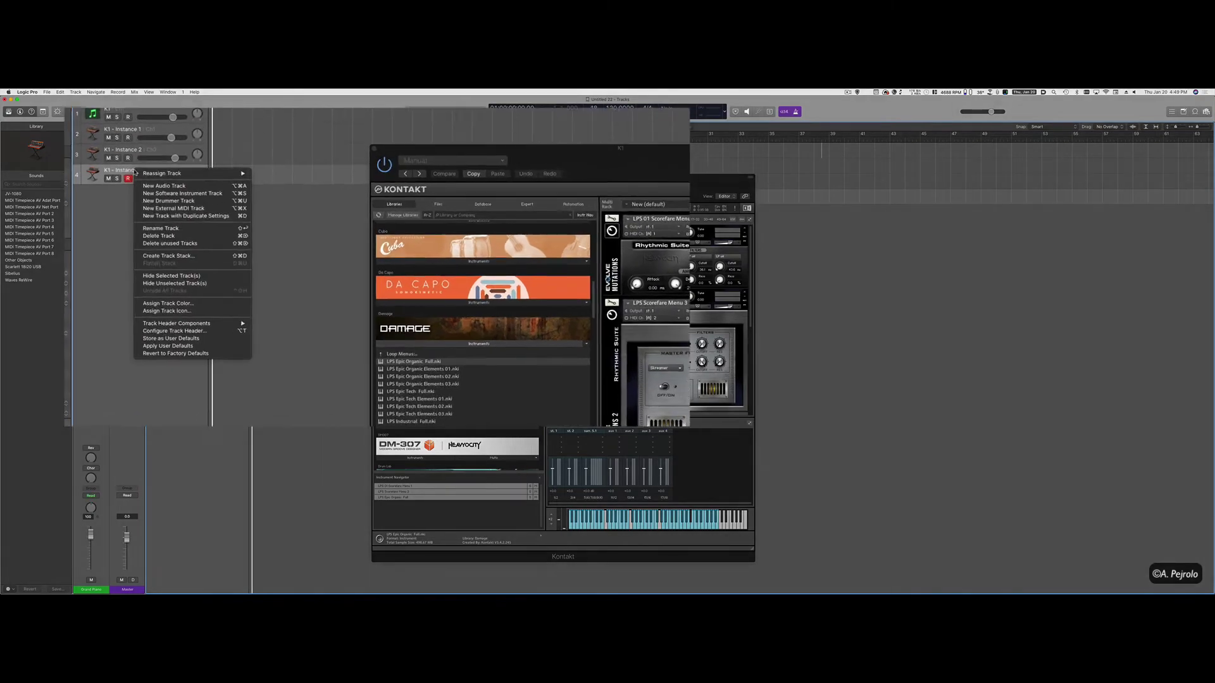
{"action": "mouse_move", "coordinate": [161, 173]}
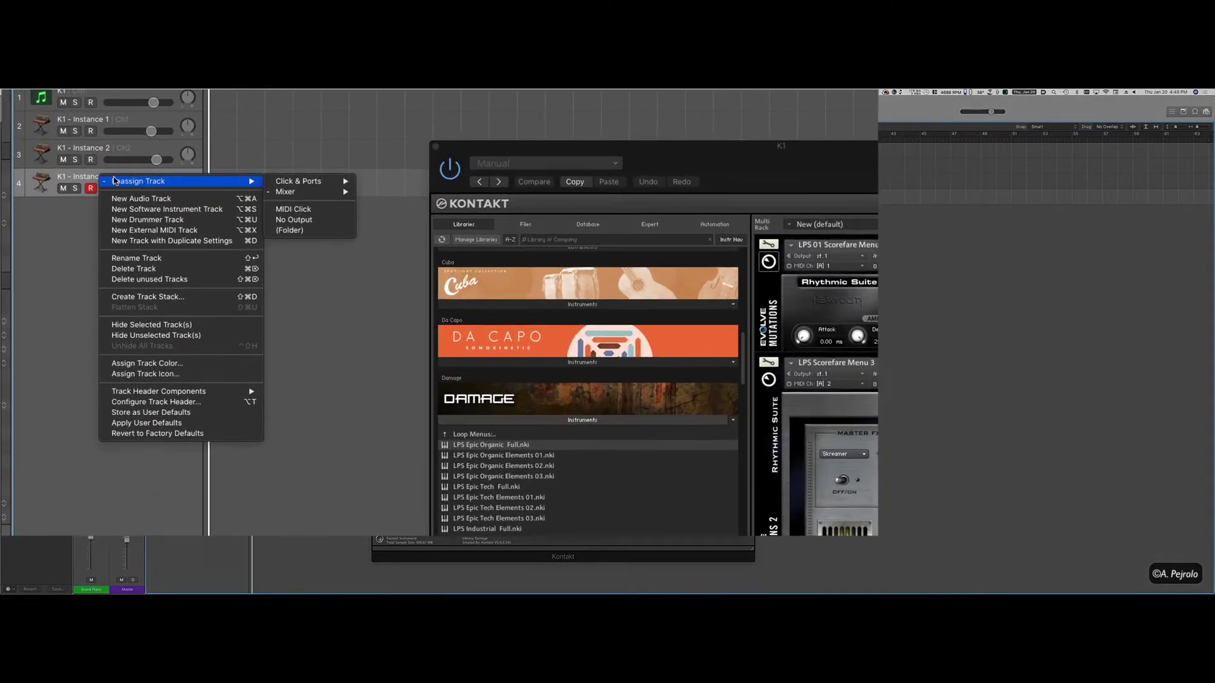
{"action": "mouse_move", "coordinate": [267, 181]}
{"action": "mouse_move", "coordinate": [342, 183]}
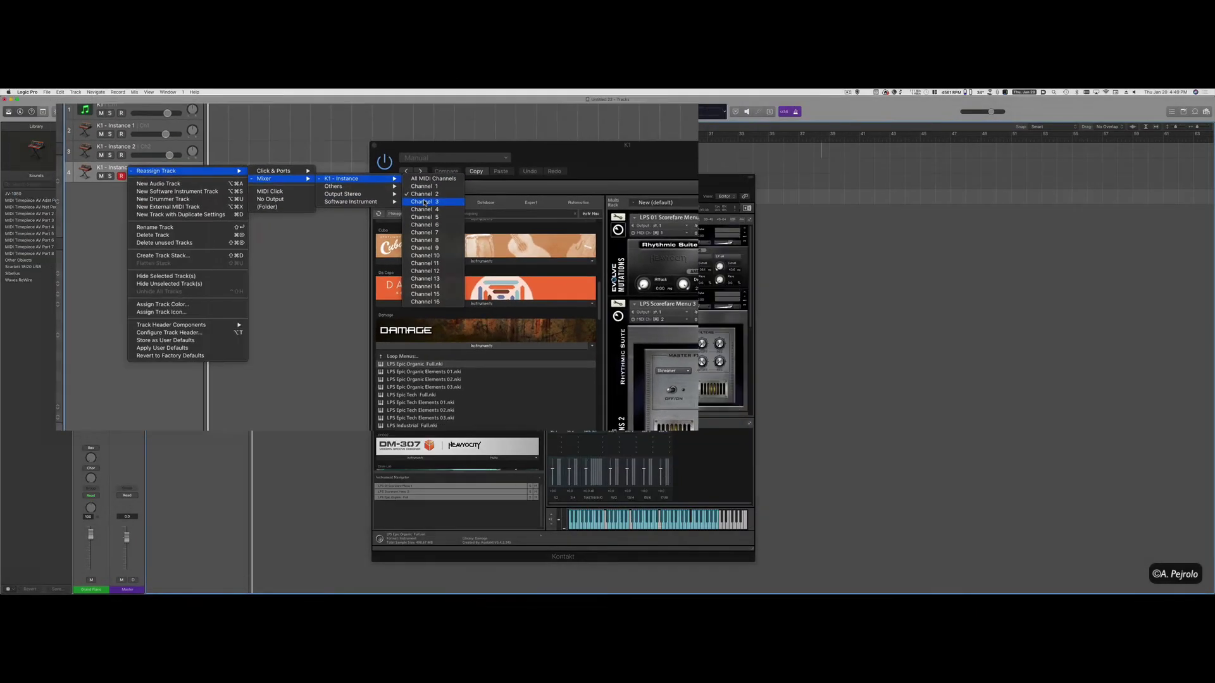
{"action": "left_click", "coordinate": [563, 238]}
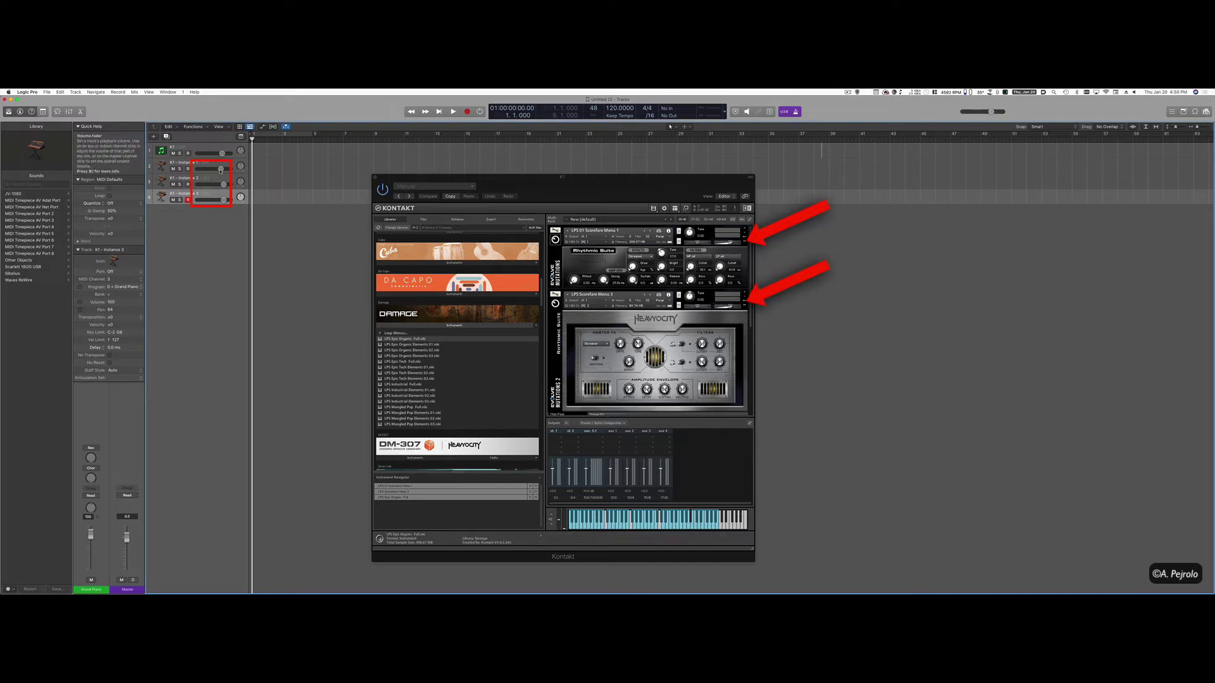
- Drag K1 - Instance 1's volume fader to show it controls the first Kontakt instrument's level
{"action": "mouse_move", "coordinate": [221, 170]}
{"action": "left_mouse_down"}
{"action": "mouse_move", "coordinate": [204, 170]}
{"action": "mouse_move", "coordinate": [225, 170]}
{"action": "left_mouse_up"}
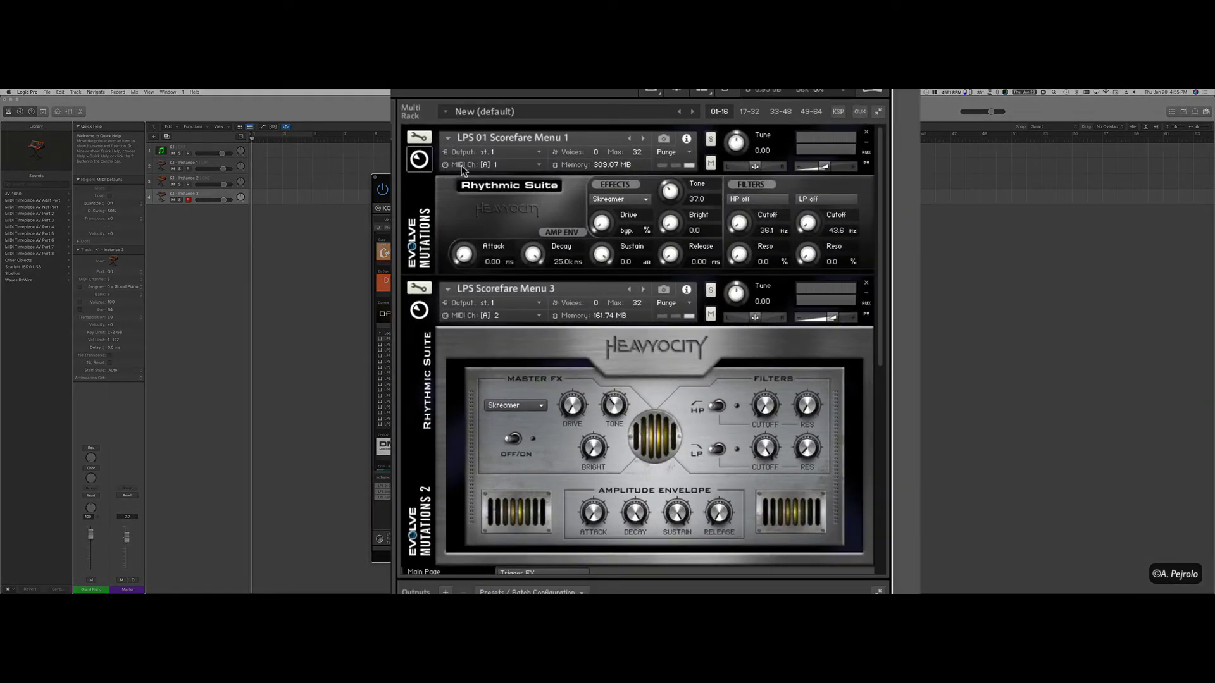
{"action": "left_click", "coordinate": [538, 166]}
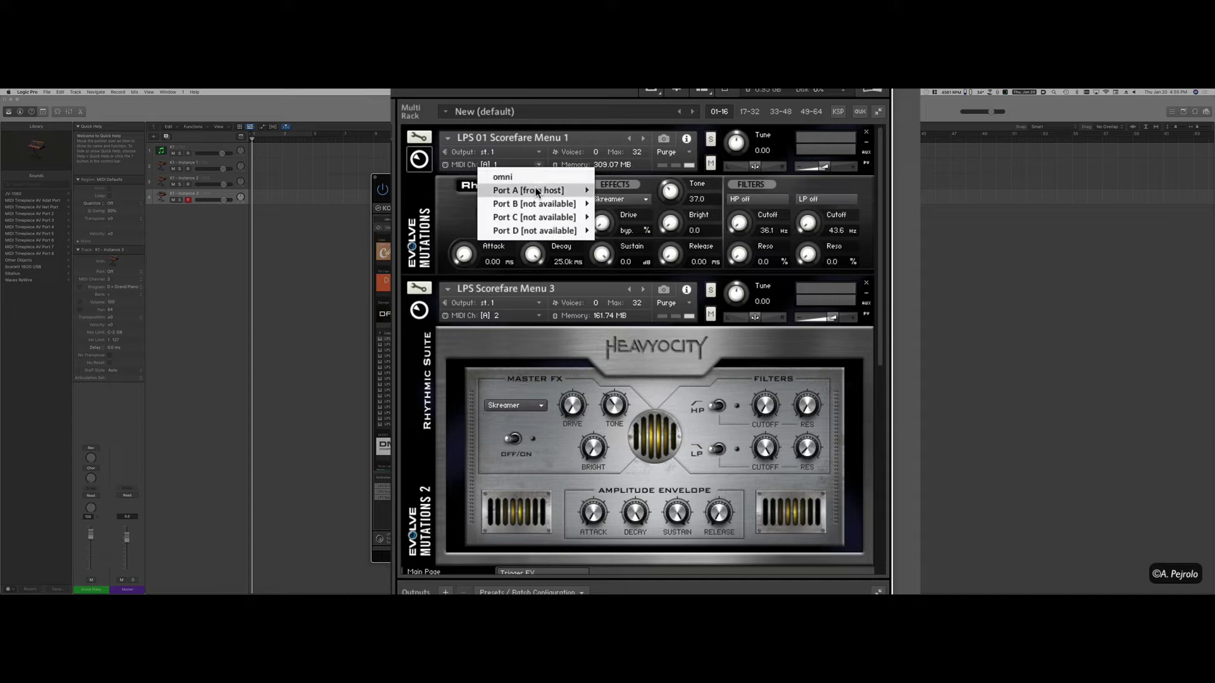
{"action": "mouse_move", "coordinate": [537, 190]}
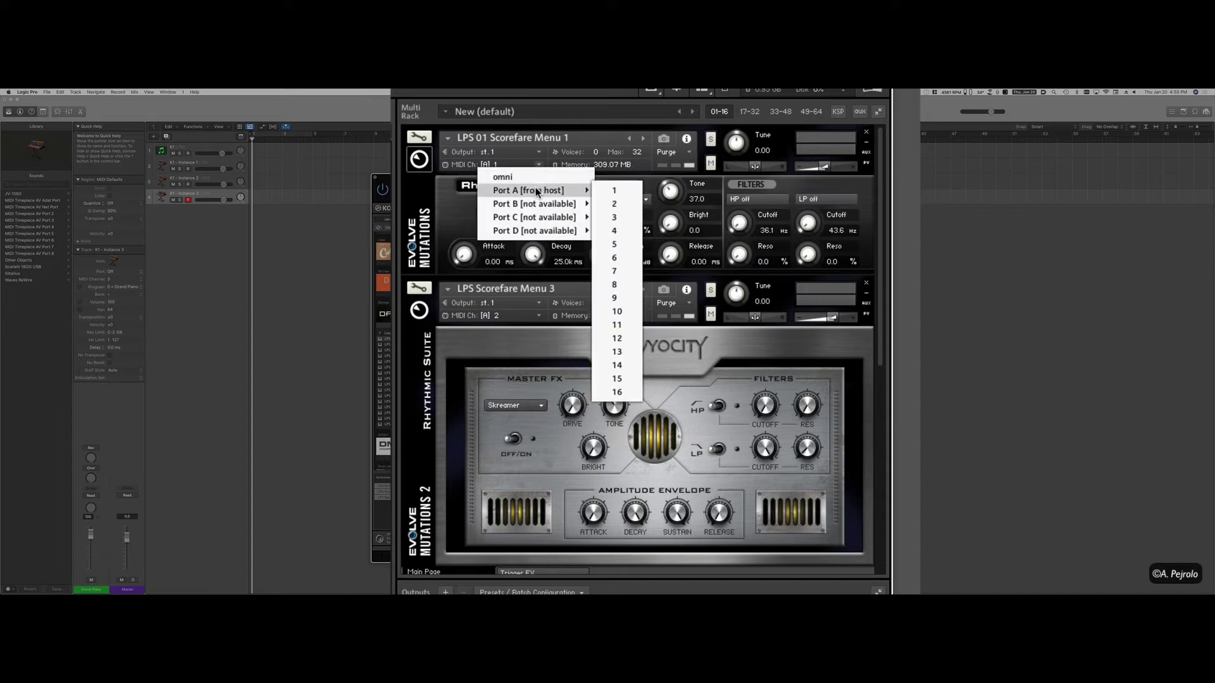
{"action": "left_click", "coordinate": [609, 190]}
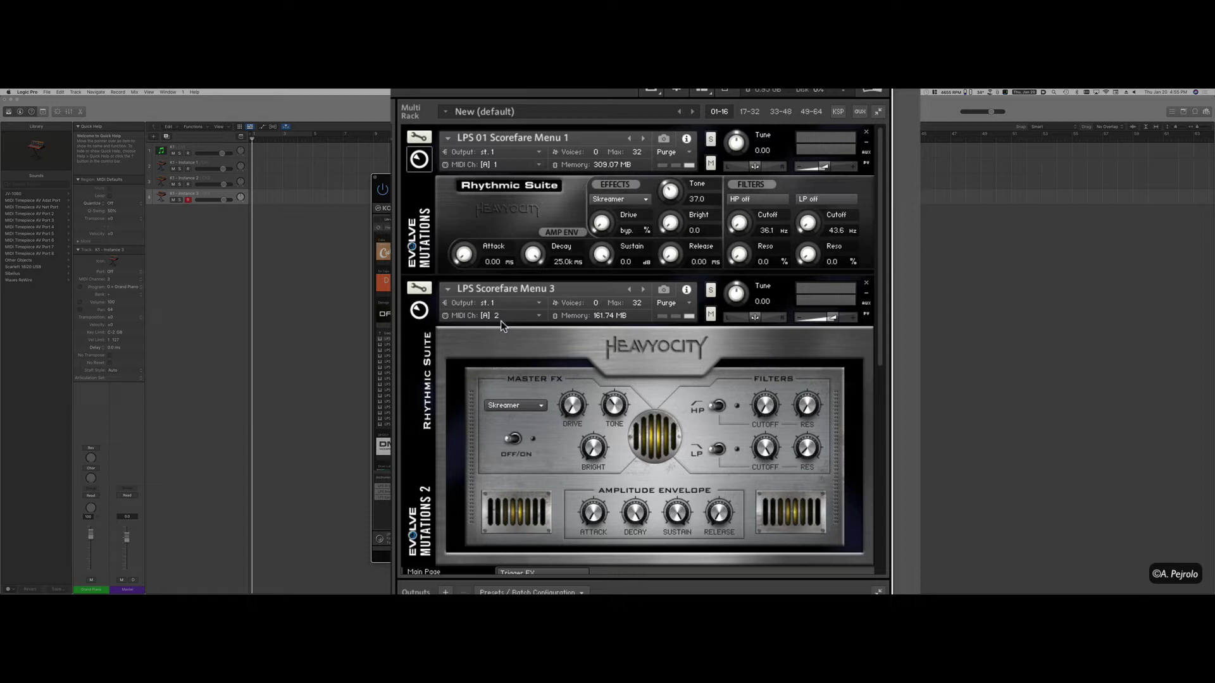
{"action": "scroll", "coordinate": [500, 321], "scroll_direction": "down", "scroll_amount": 5}
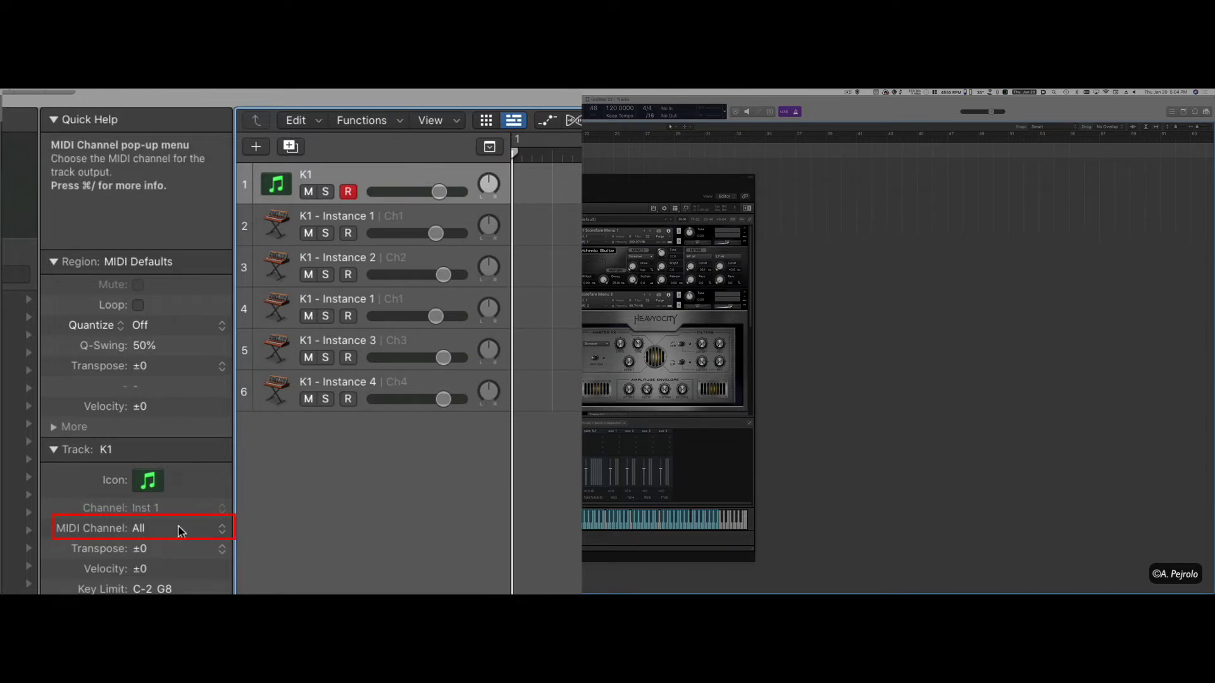
- Leave the main K1 track's MIDI channel set to All
{"action": "left_click", "coordinate": [221, 537]}
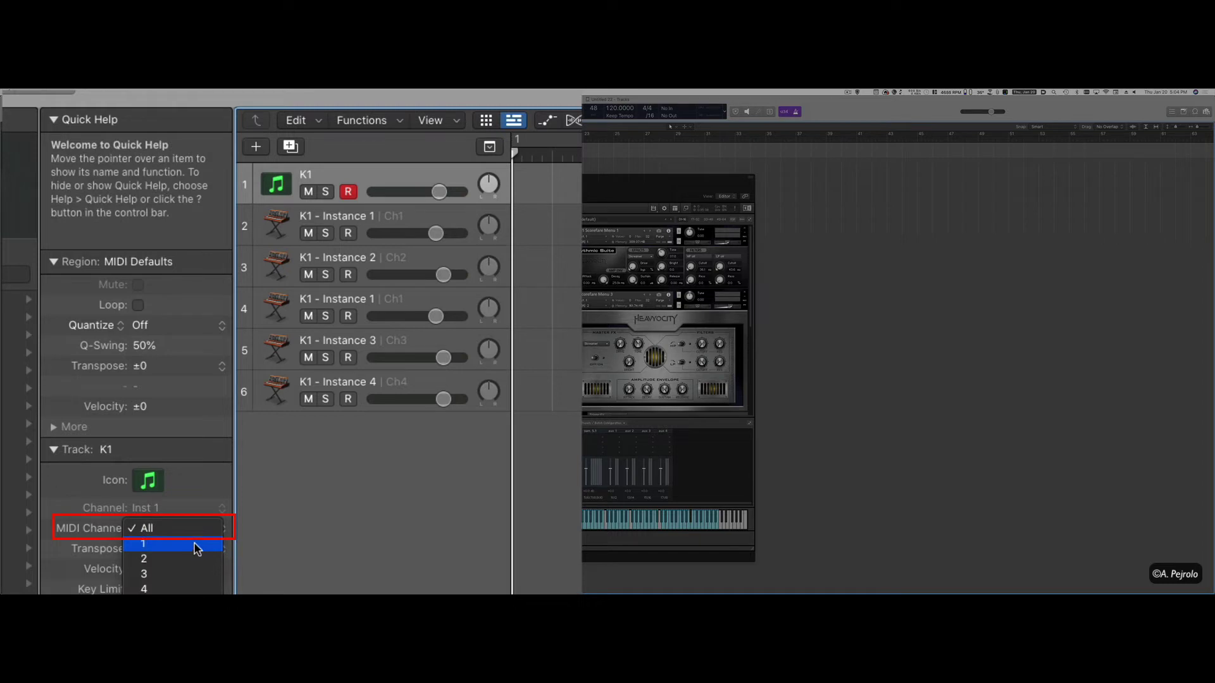
{"action": "left_click", "coordinate": [154, 531]}
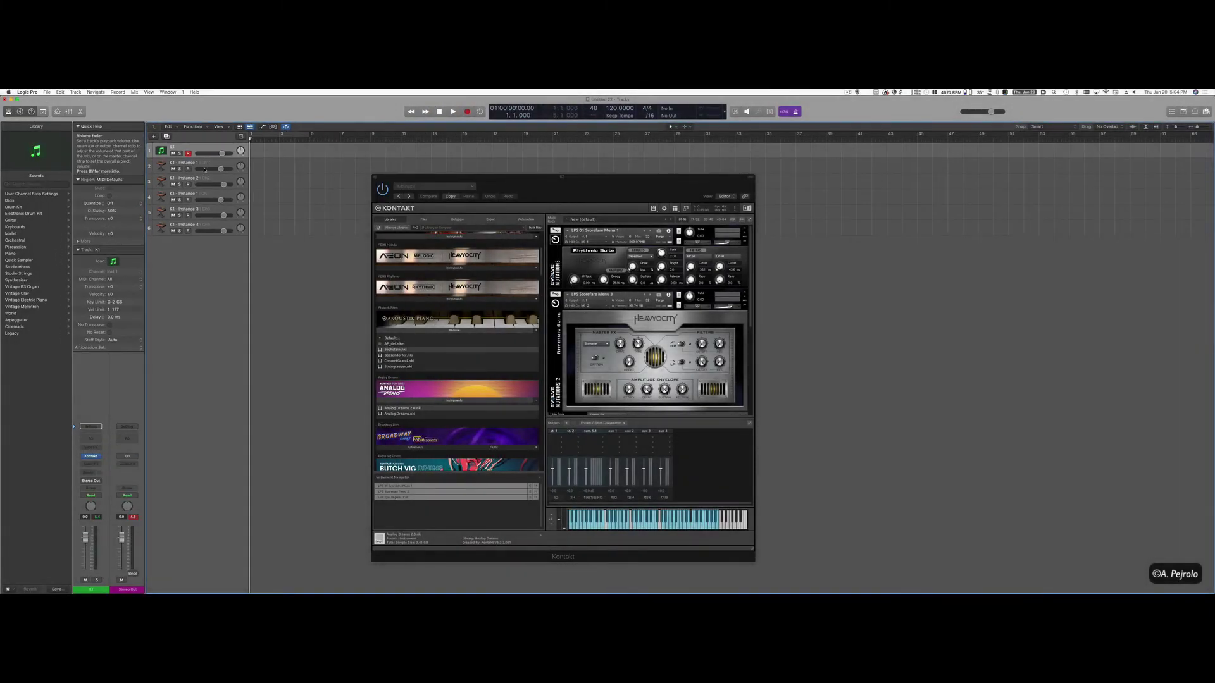
- Select and arm the K1 - Instance 1, K1 - Instance 2 and fourth tracks
{"action": "left_click", "coordinate": [216, 165]}
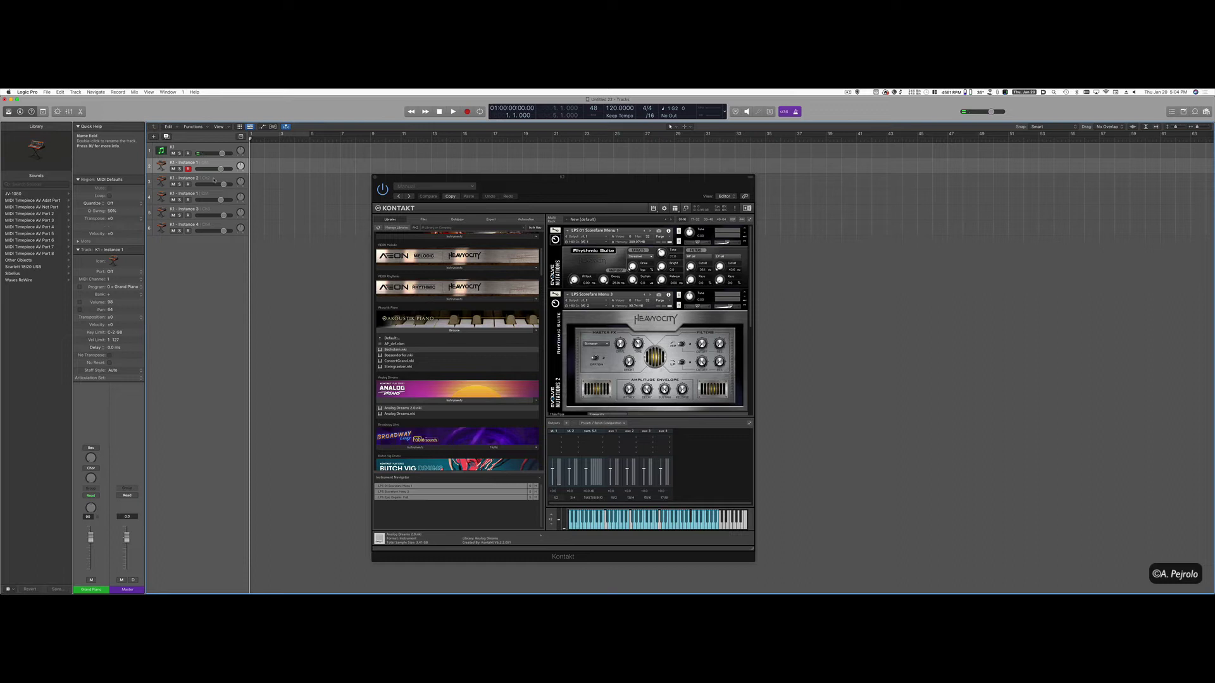
{"action": "key", "text": "Down"}
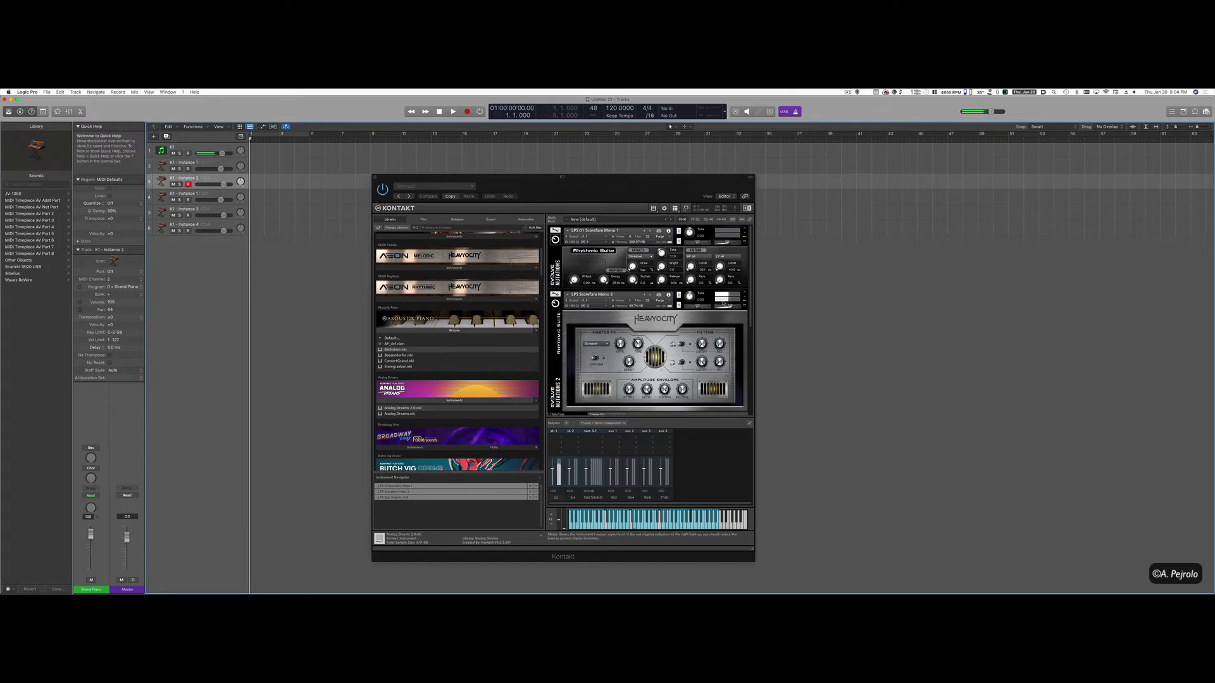
{"action": "left_click", "coordinate": [214, 198]}
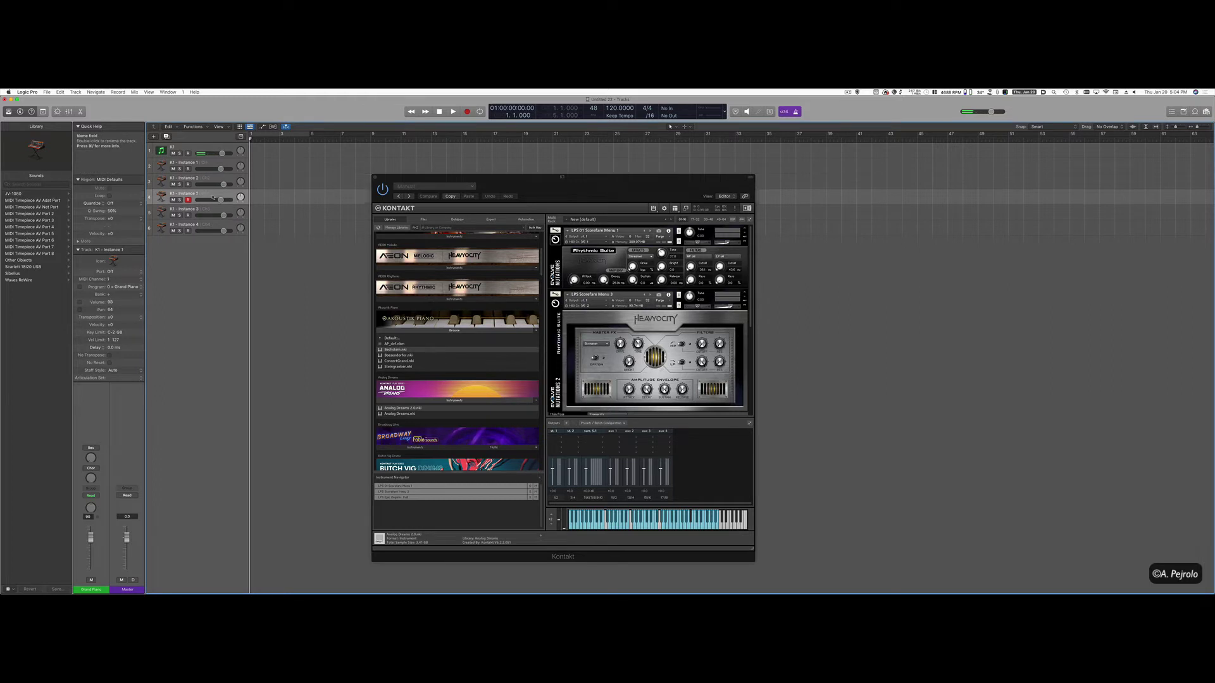
- Lower K1 - Instance 1's volume to 77 and K1 - Instance 2's volume to 75
{"action": "scroll", "coordinate": [645, 316], "scroll_direction": "down", "scroll_amount": 4}
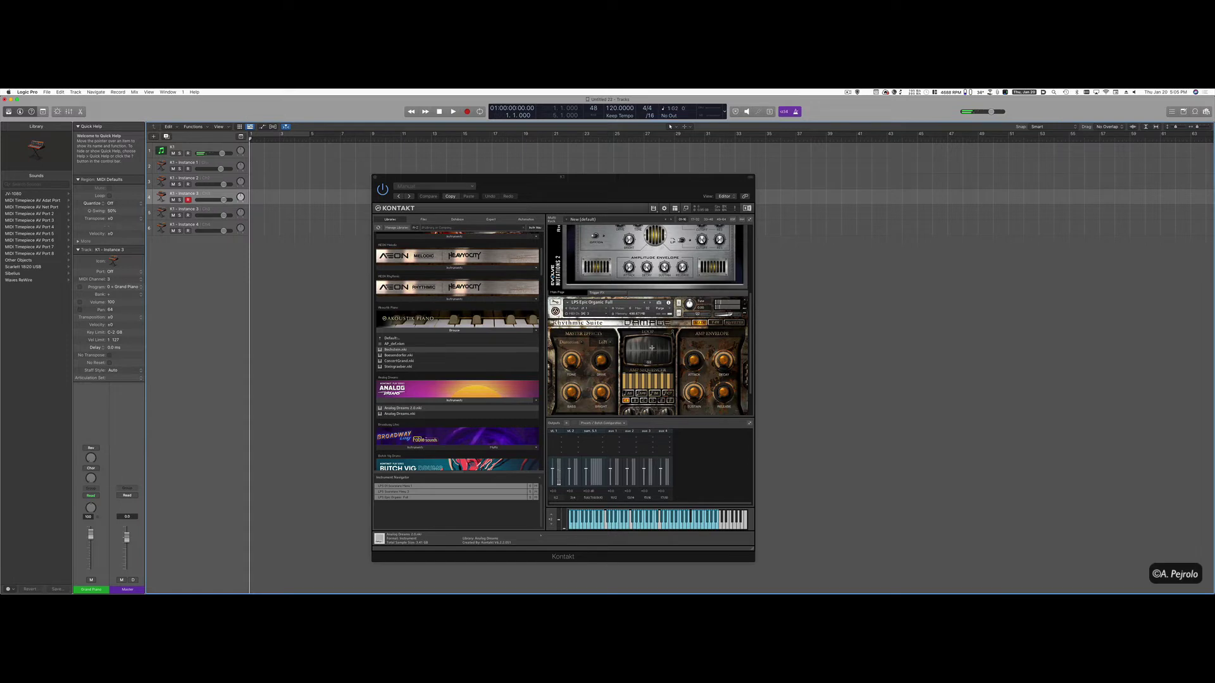
{"action": "left_click_drag", "start_coordinate": [223, 200], "coordinate": [219, 200]}
{"action": "scroll", "coordinate": [572, 338], "scroll_direction": "up", "scroll_amount": 2}
{"action": "scroll", "coordinate": [572, 338], "scroll_direction": "up", "scroll_amount": 5}
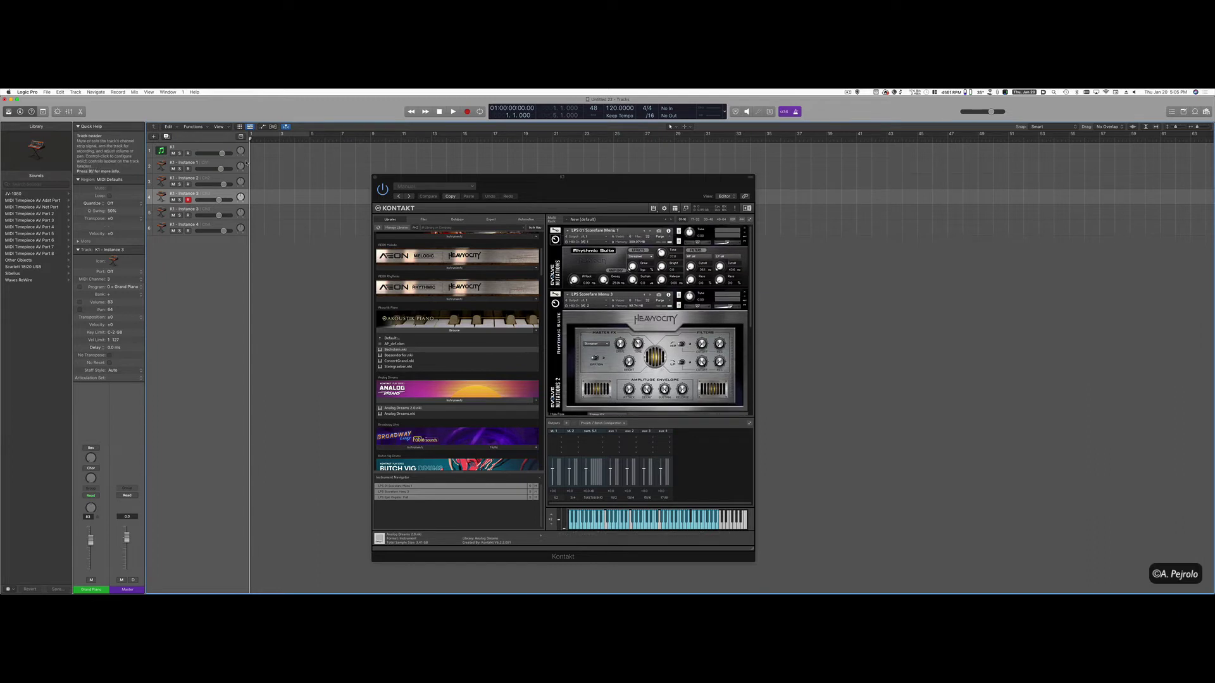
{"action": "left_click_drag", "start_coordinate": [220, 169], "coordinate": [217, 168]}
{"action": "left_click_drag", "start_coordinate": [224, 184], "coordinate": [219, 200]}
- Reassign the fifth track to K1 - Instance MIDI channel 4
{"action": "left_click", "coordinate": [208, 213]}
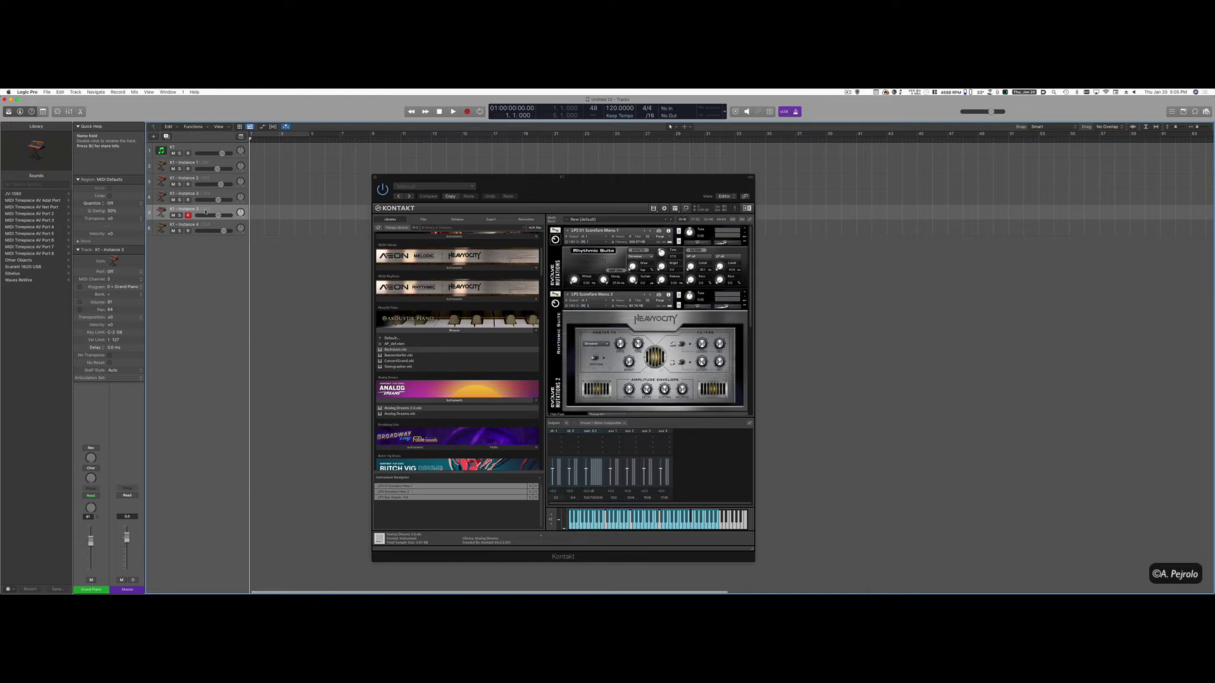
{"action": "right_click", "coordinate": [206, 211]}
{"action": "mouse_move", "coordinate": [266, 213]}
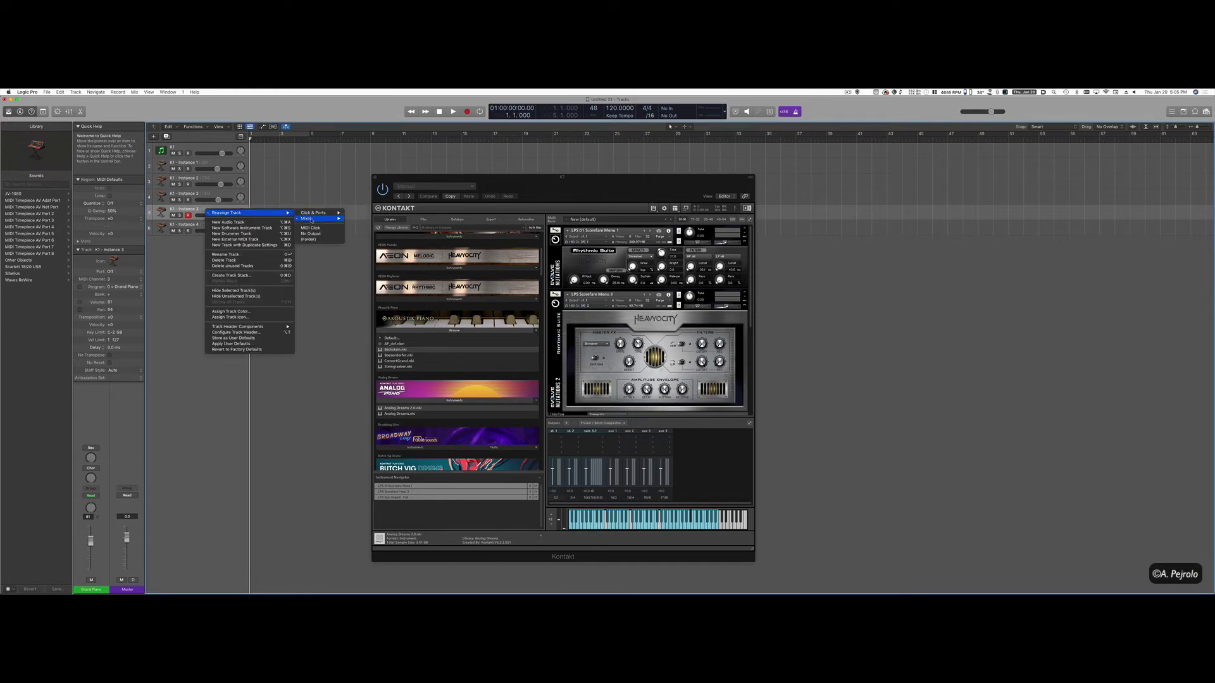
{"action": "mouse_move", "coordinate": [308, 219]}
{"action": "mouse_move", "coordinate": [366, 218]}
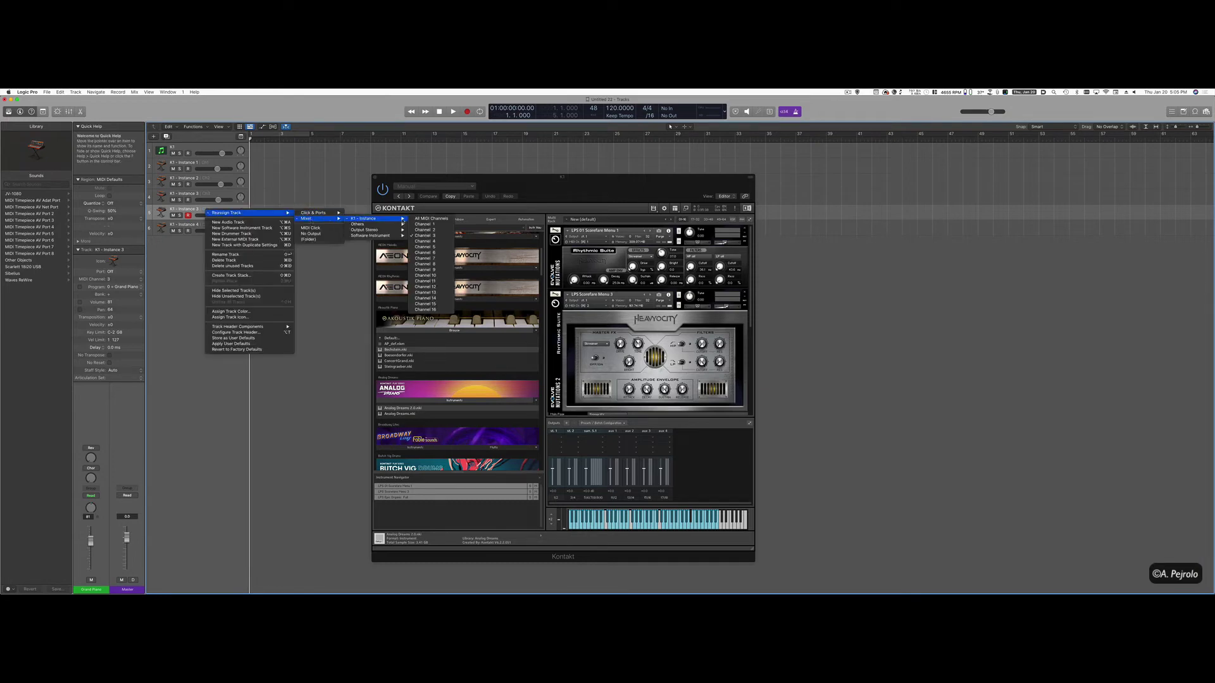
{"action": "left_click", "coordinate": [434, 242]}
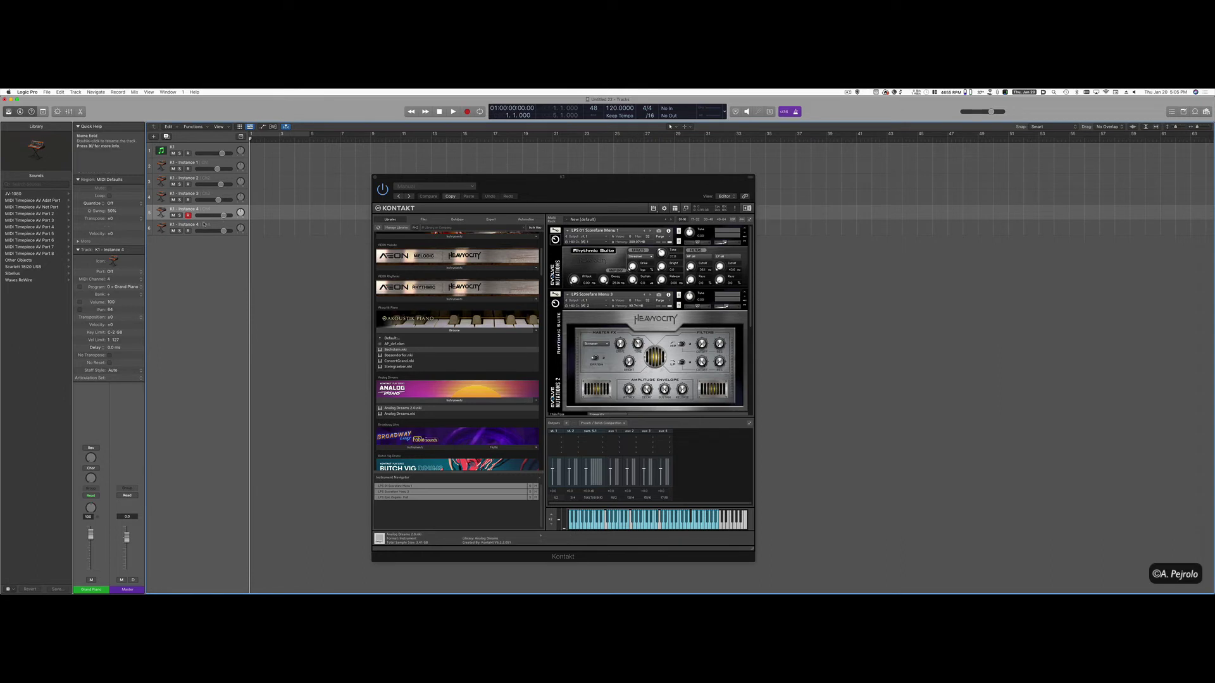
- Reassign the sixth track to K1 - Instance MIDI channel 5
{"action": "left_click", "coordinate": [208, 225]}
{"action": "right_click", "coordinate": [215, 226]}
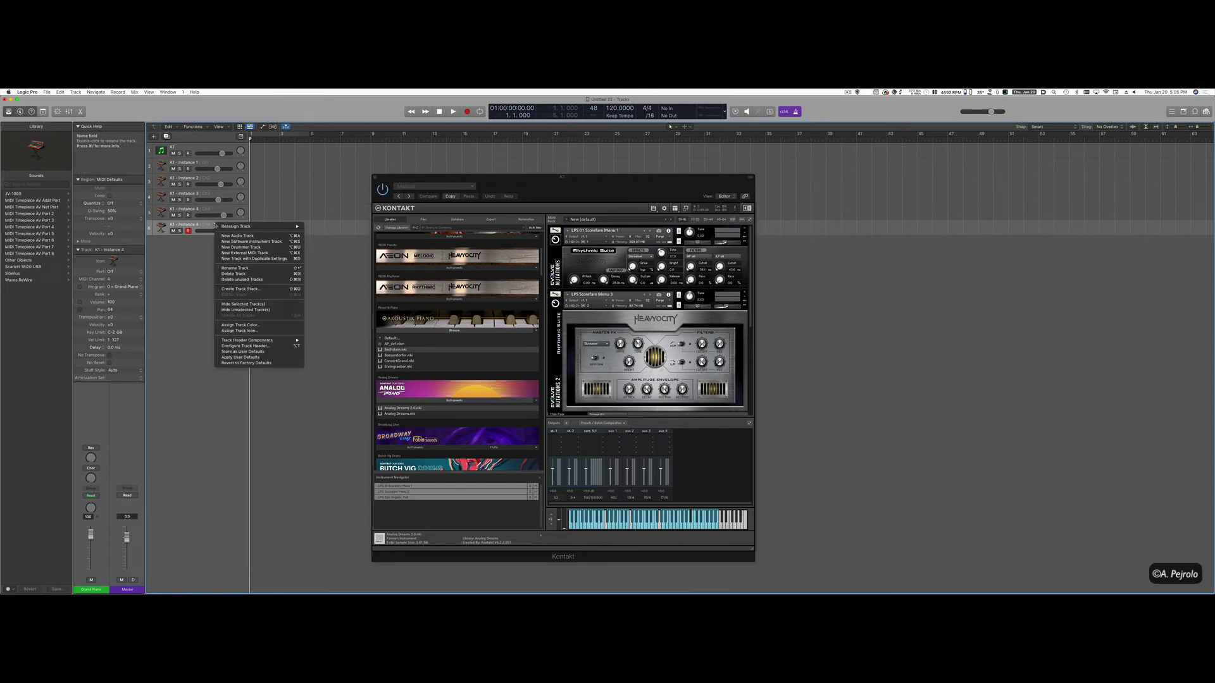
{"action": "mouse_move", "coordinate": [232, 227]}
{"action": "mouse_move", "coordinate": [320, 233]}
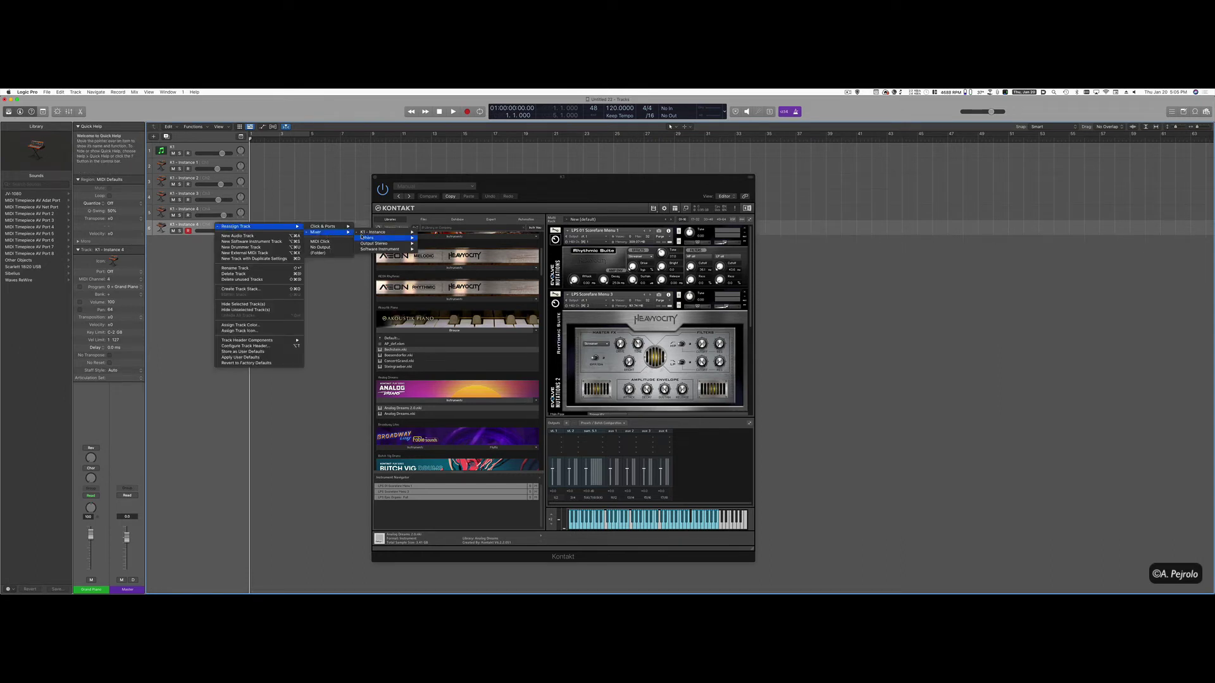
{"action": "mouse_move", "coordinate": [380, 232]}
{"action": "left_click", "coordinate": [436, 260]}
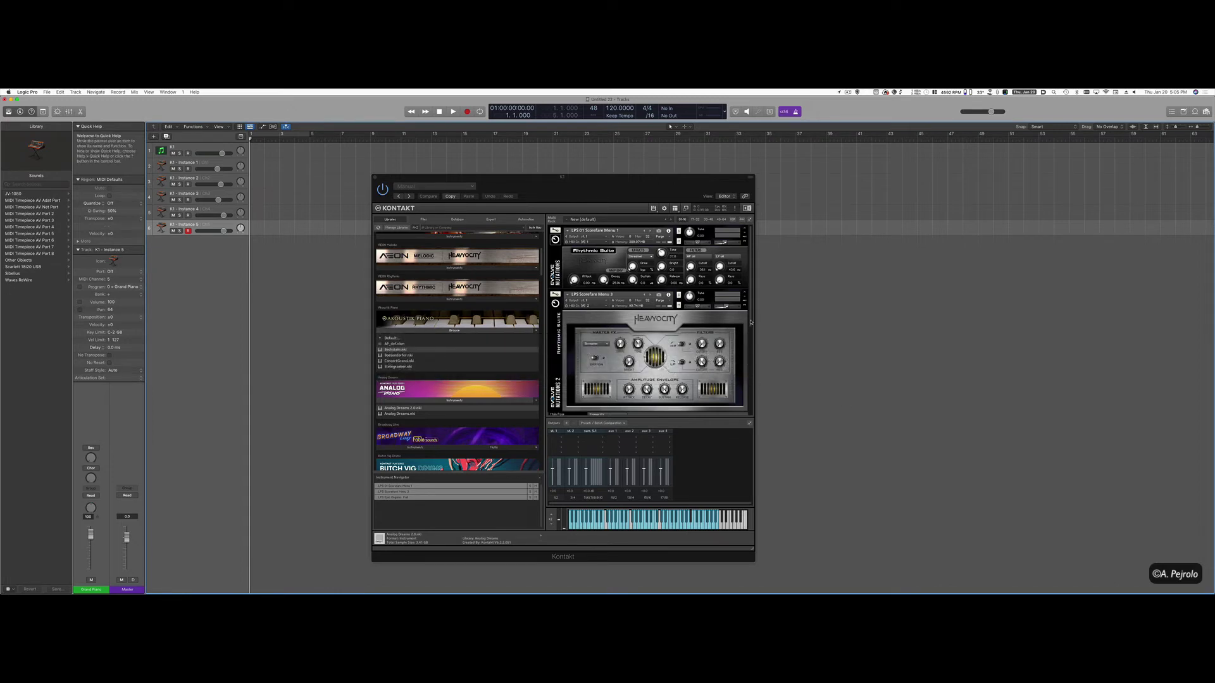
- Drag the Bechstein piano into the Kontakt rack
{"action": "left_click_drag", "start_coordinate": [750, 323], "coordinate": [748, 421]}
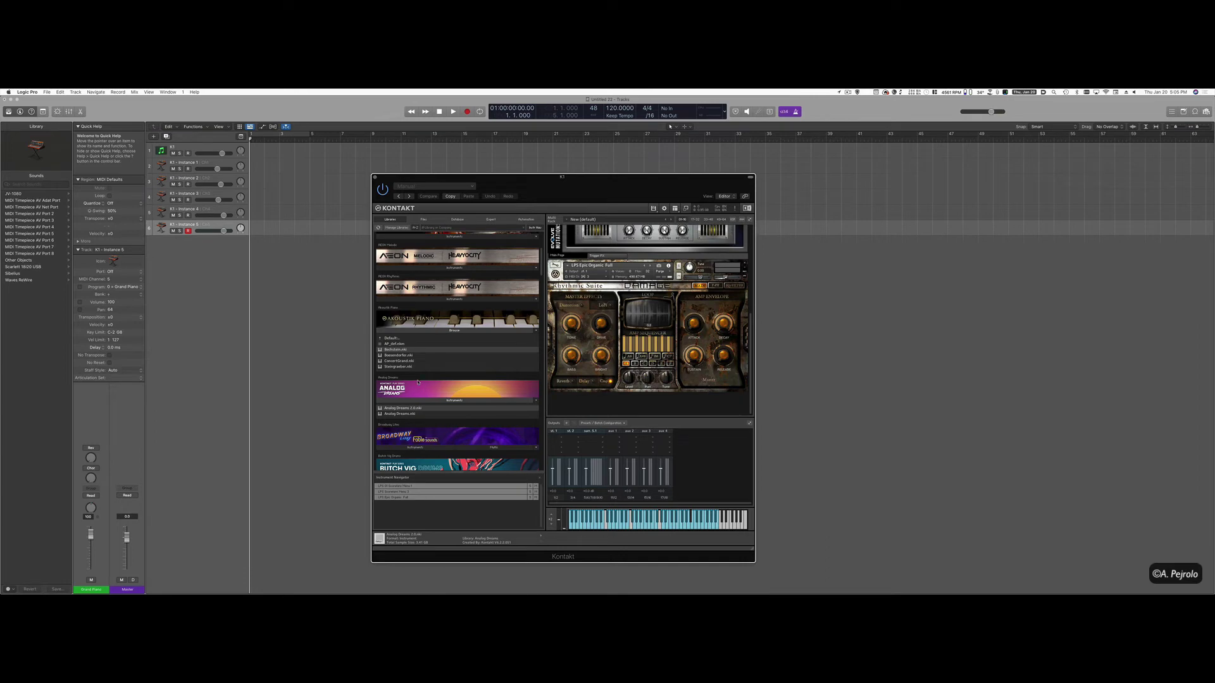
{"action": "left_click_drag", "start_coordinate": [396, 349], "coordinate": [645, 329]}
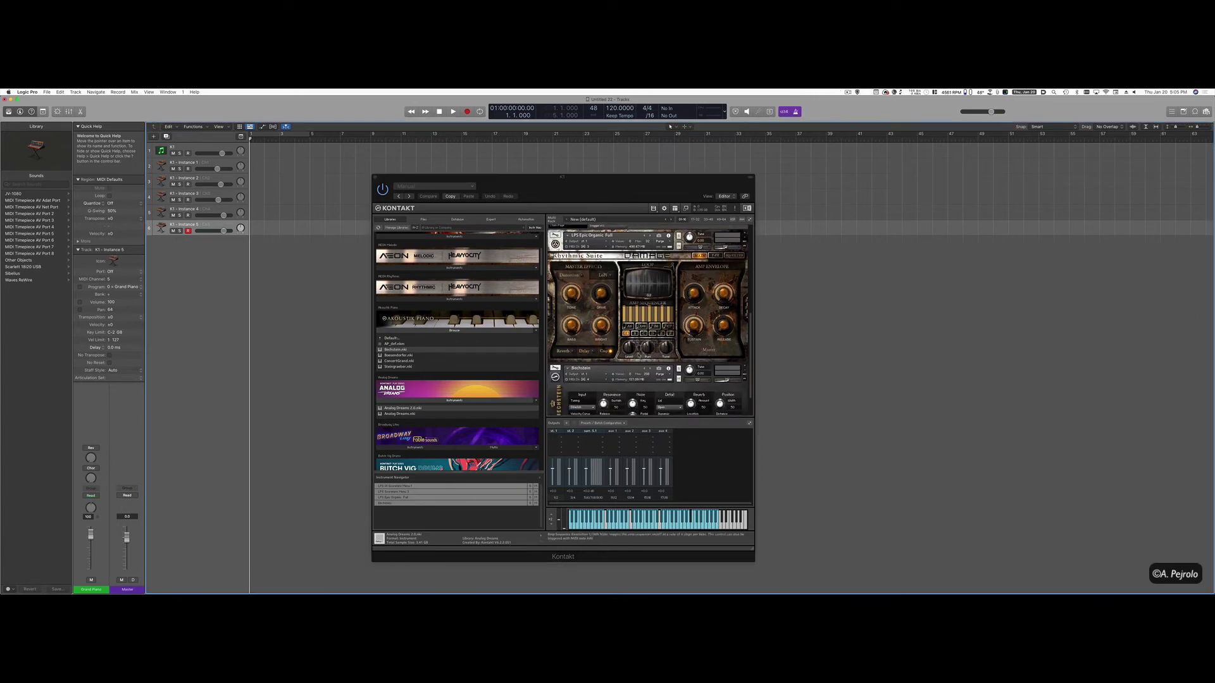
{"action": "scroll", "coordinate": [589, 350], "scroll_direction": "down", "scroll_amount": 2}
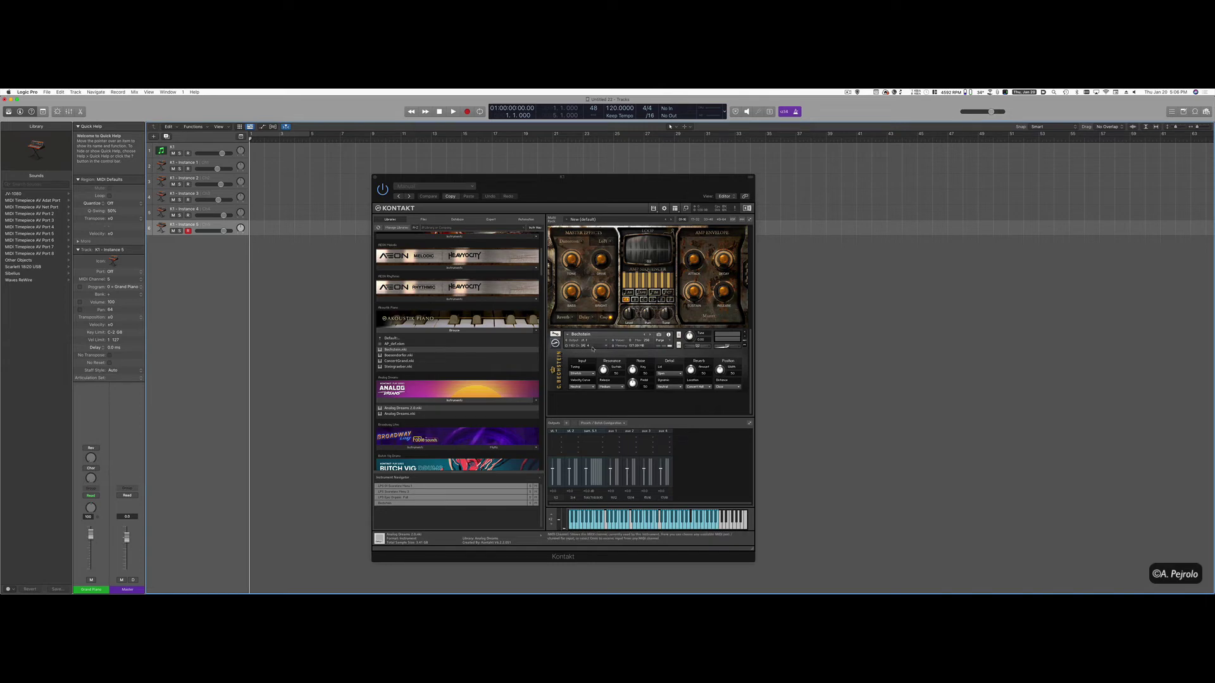
- Load Vintage Organs > 3 - Classic Rock > Basic Rock 1.nki into the rack
{"action": "scroll", "coordinate": [506, 369], "scroll_direction": "down", "scroll_amount": 6}
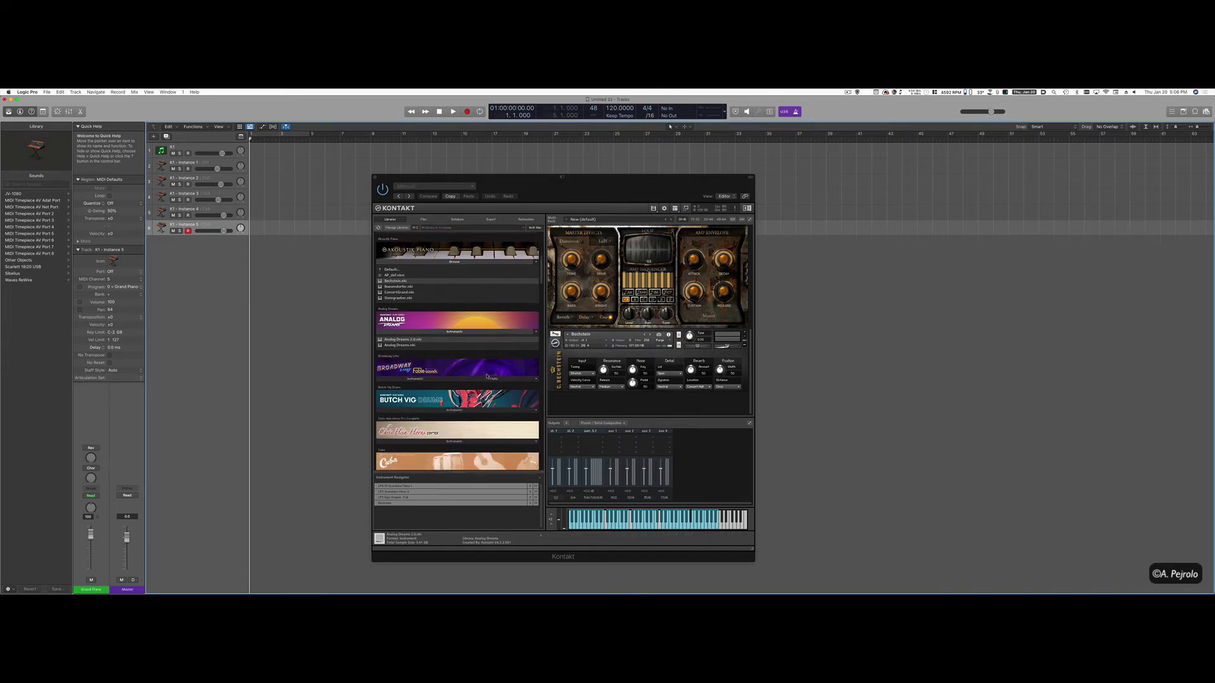
{"action": "scroll", "coordinate": [487, 376], "scroll_direction": "down", "scroll_amount": 10}
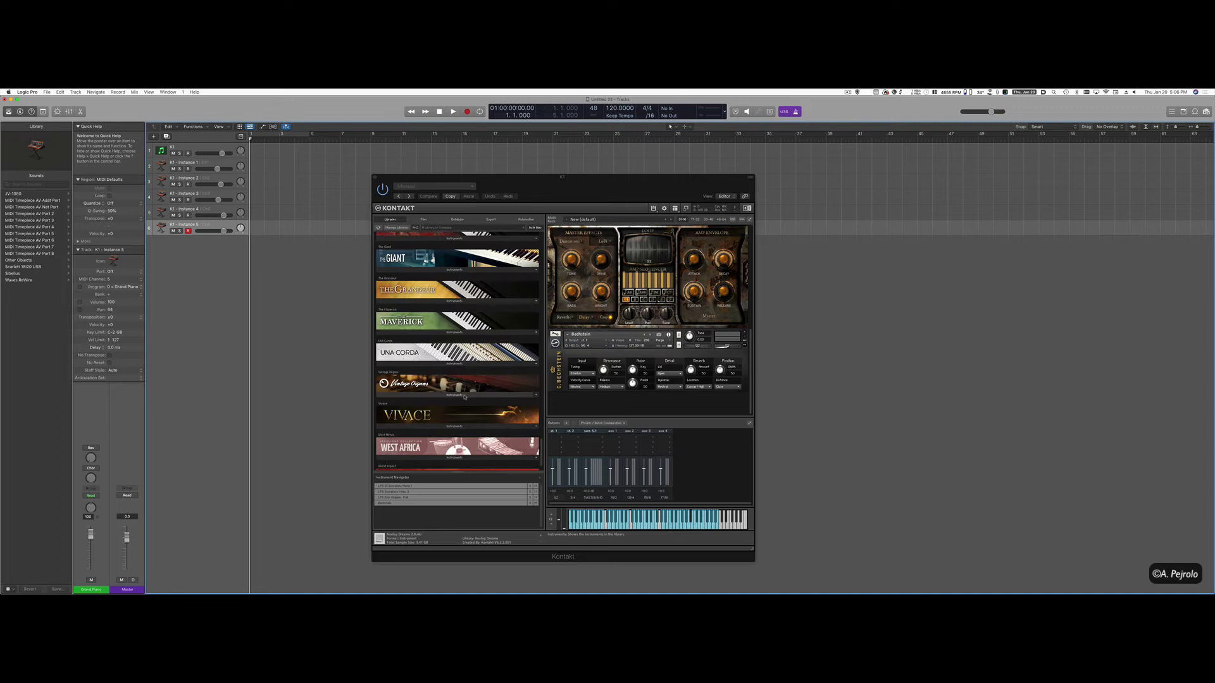
{"action": "left_click", "coordinate": [465, 396]}
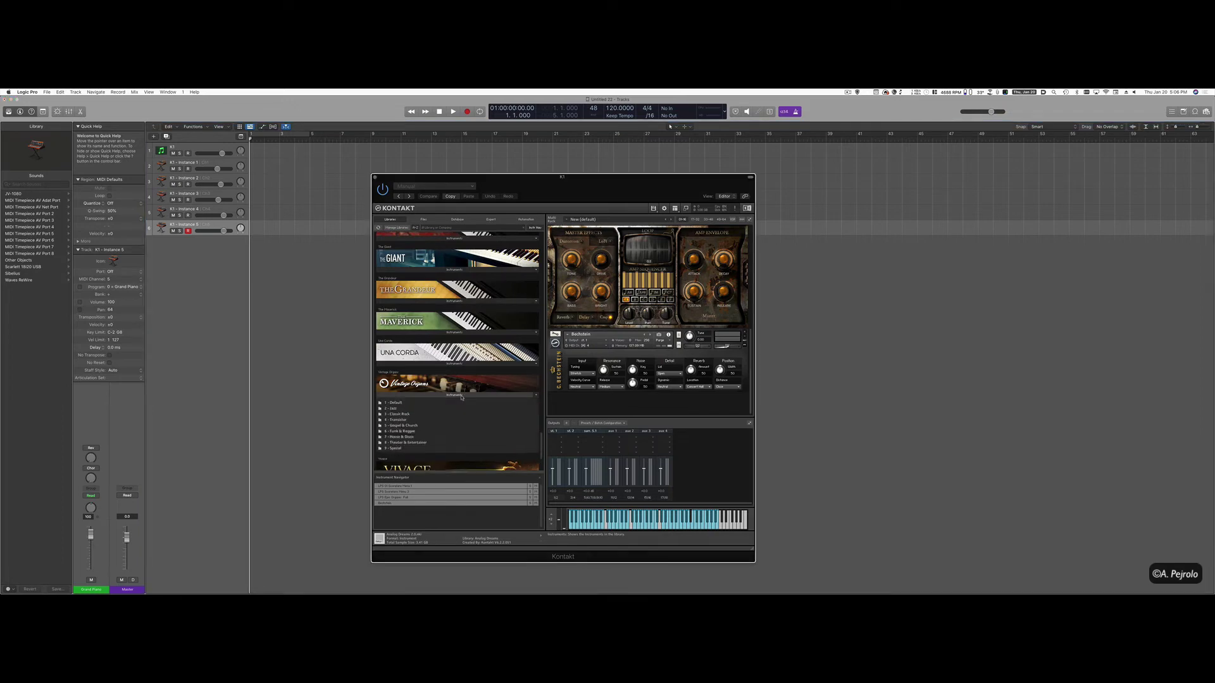
{"action": "left_click", "coordinate": [404, 415]}
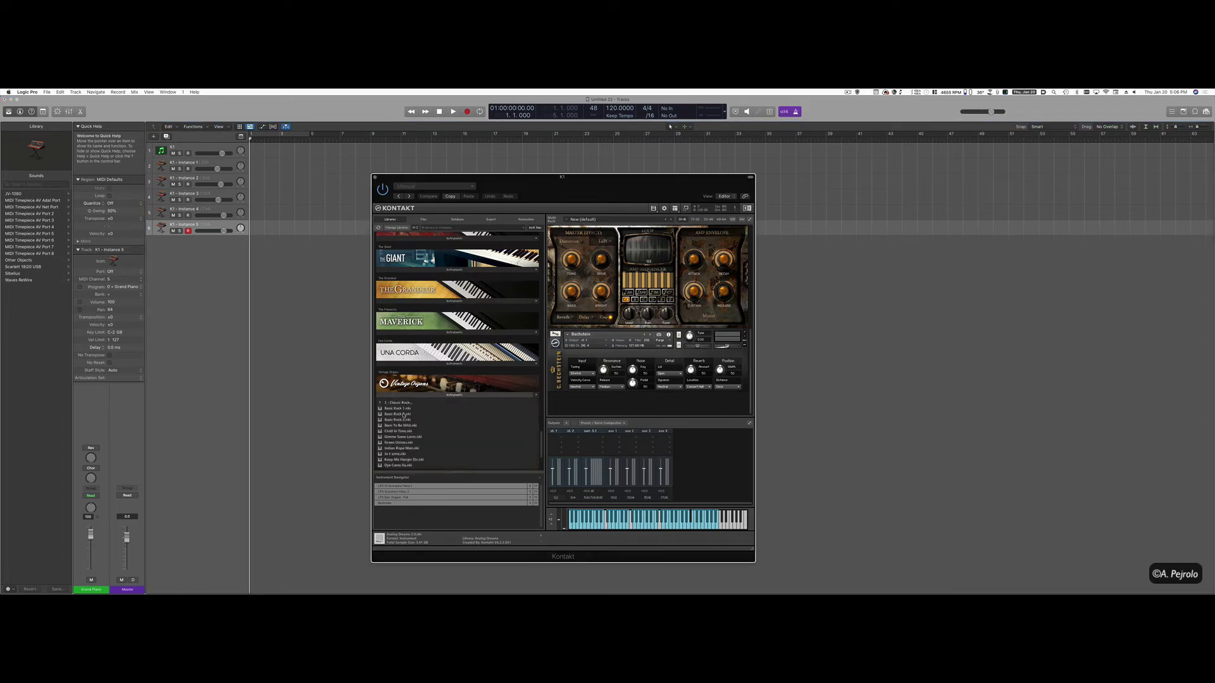
{"action": "double_click", "coordinate": [403, 397]}
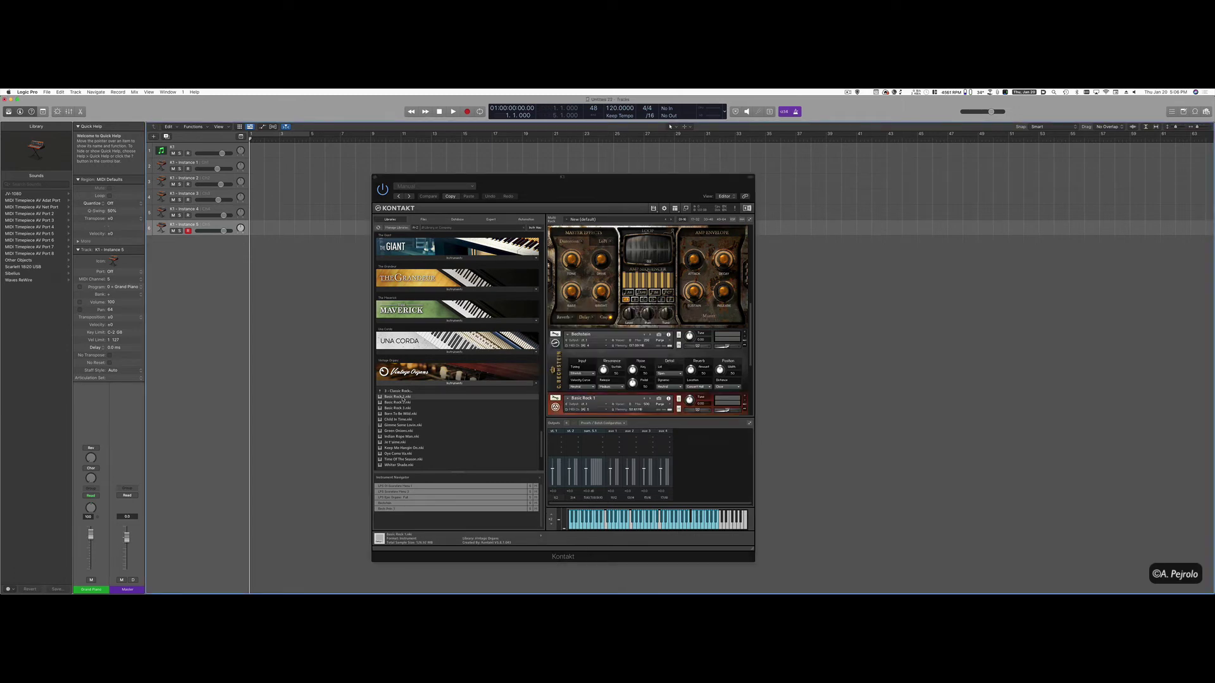
- Set Basic Rock 1 to Port A MIDI channel 4 and select the K1 - Instance 4 track
{"action": "scroll", "coordinate": [592, 313], "scroll_direction": "down", "scroll_amount": 2}
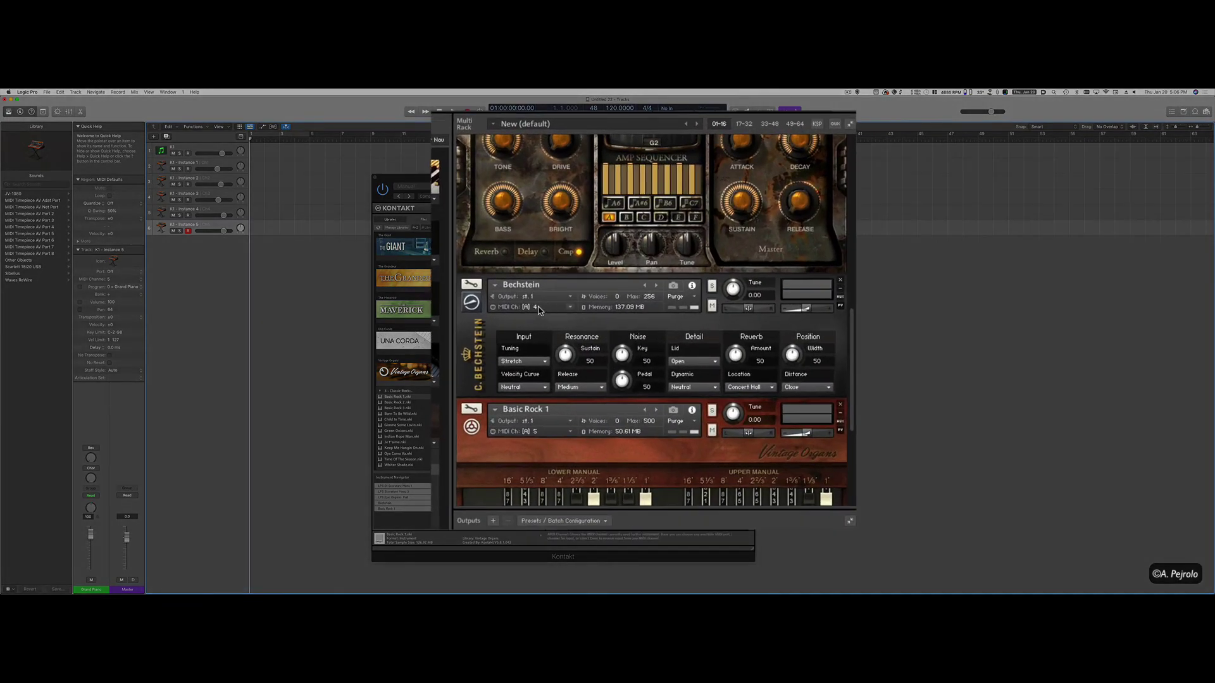
{"action": "left_click", "coordinate": [570, 433]}
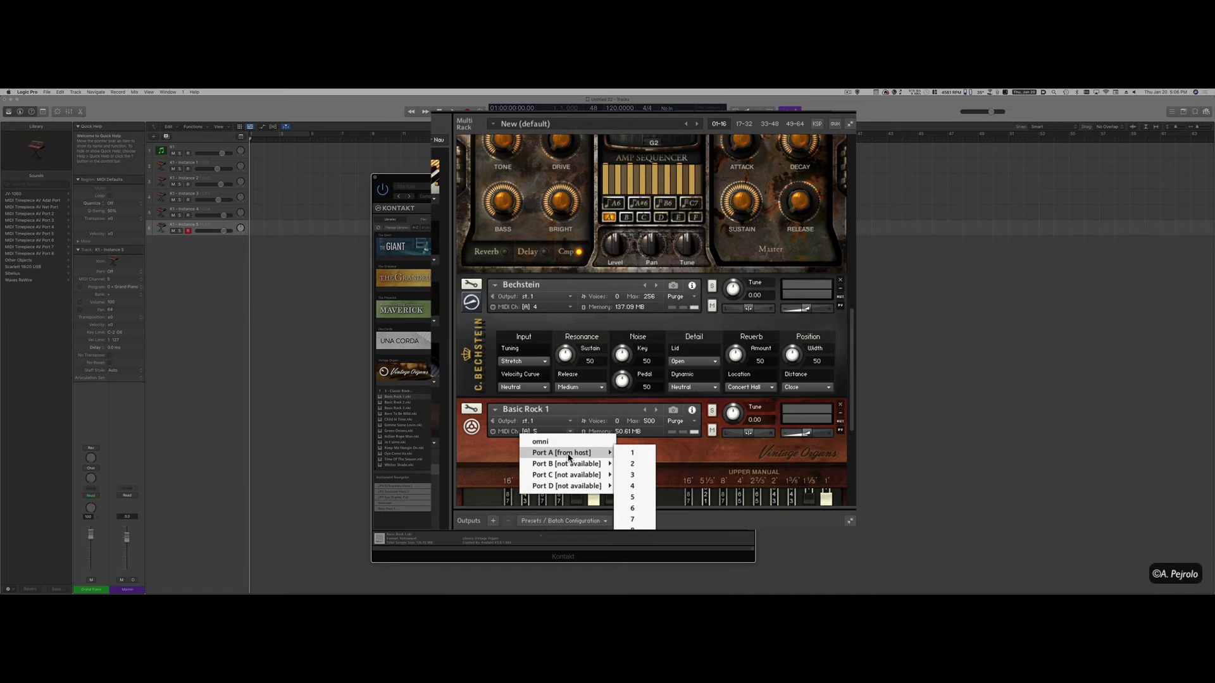
{"action": "mouse_move", "coordinate": [604, 454]}
{"action": "left_click", "coordinate": [636, 486]}
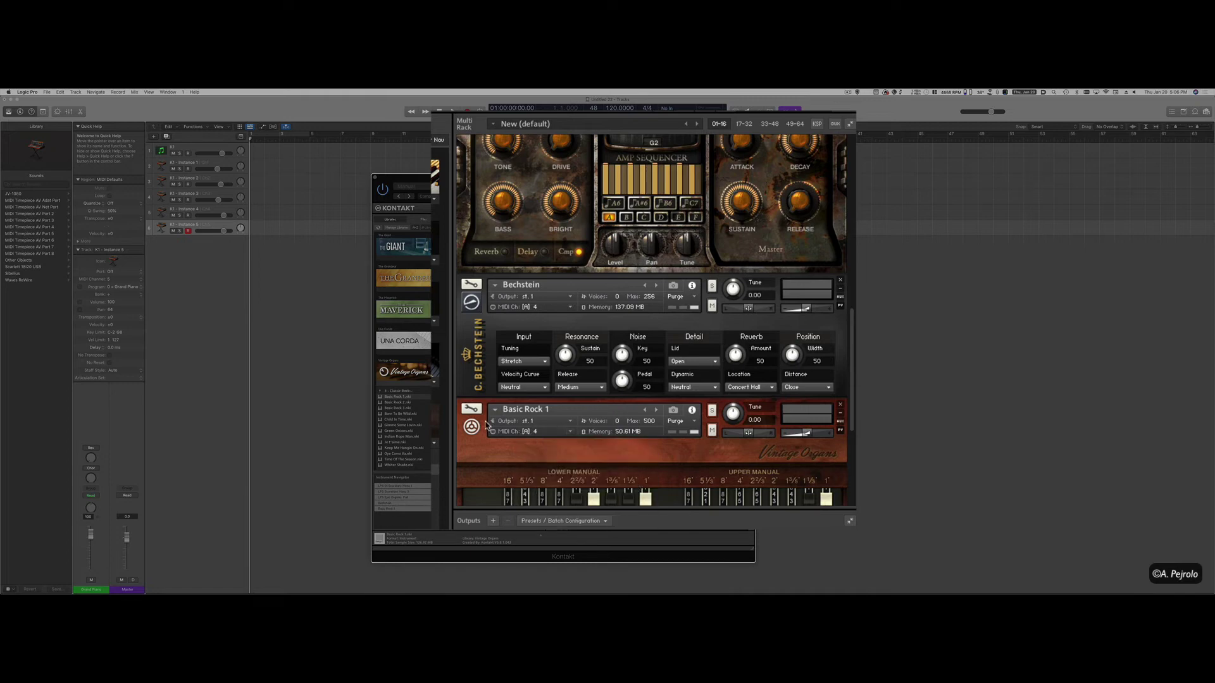
{"action": "left_click", "coordinate": [214, 210]}
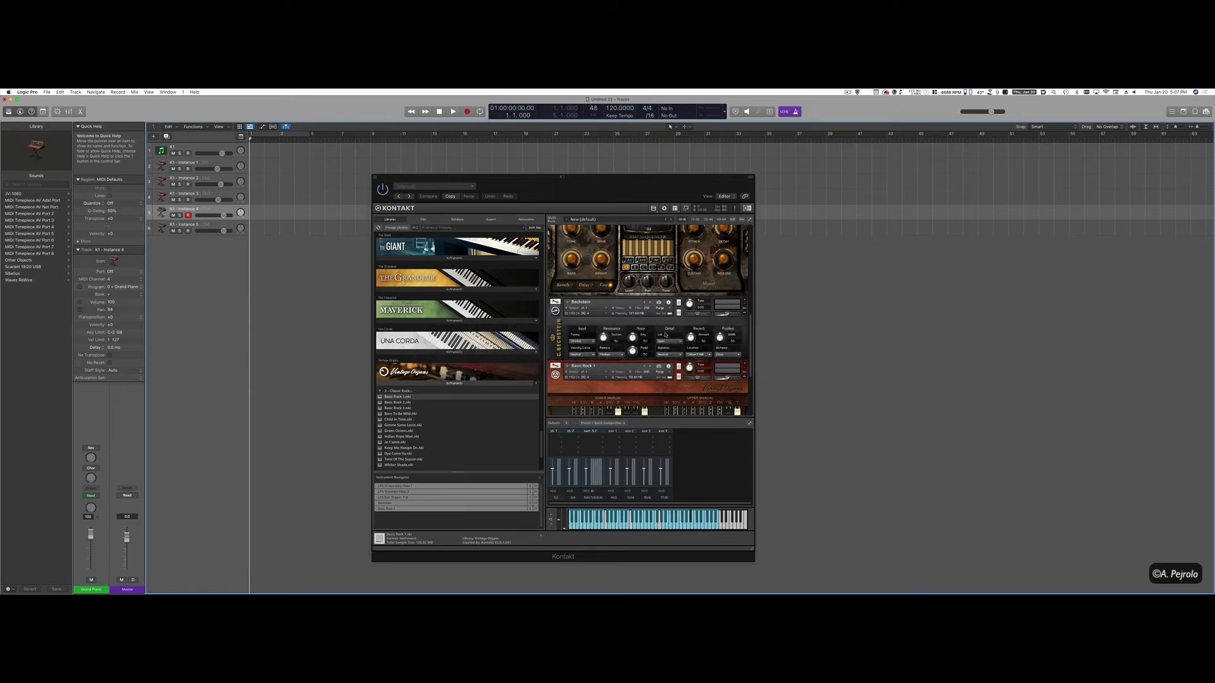
{"action": "scroll", "coordinate": [665, 334], "scroll_direction": "up", "scroll_amount": 5}
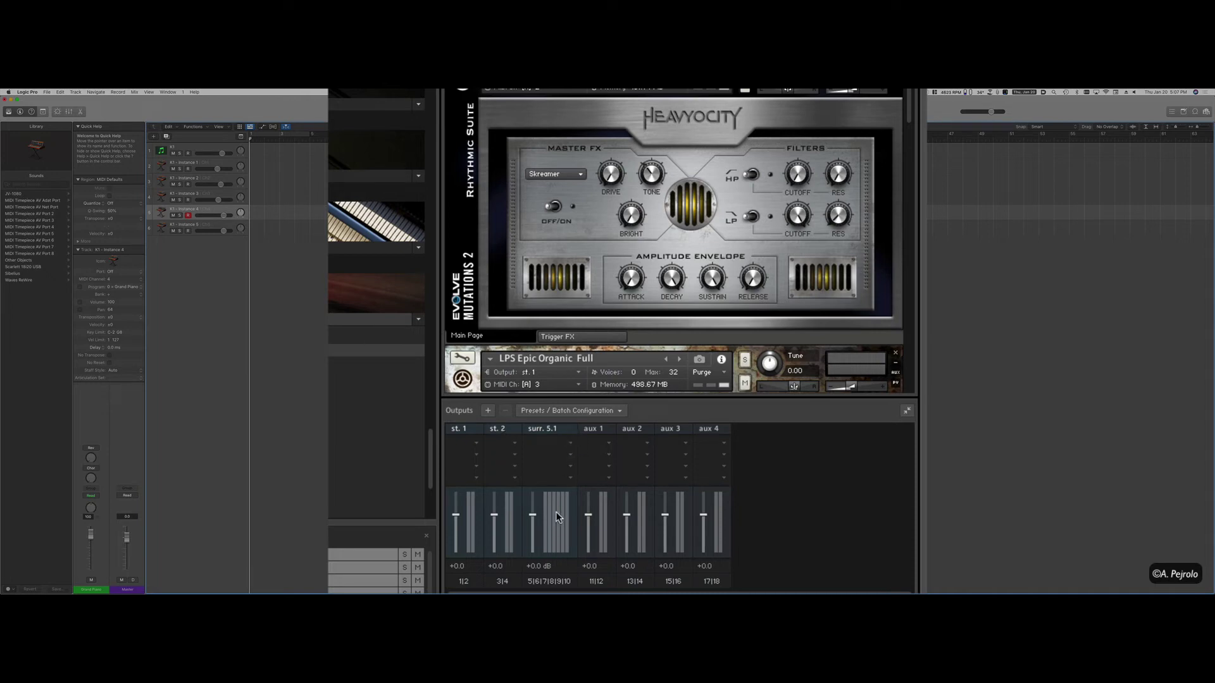
- Select the surr. 5.1 output in Kontakt's Outputs and delete it
{"action": "left_click", "coordinate": [562, 434]}
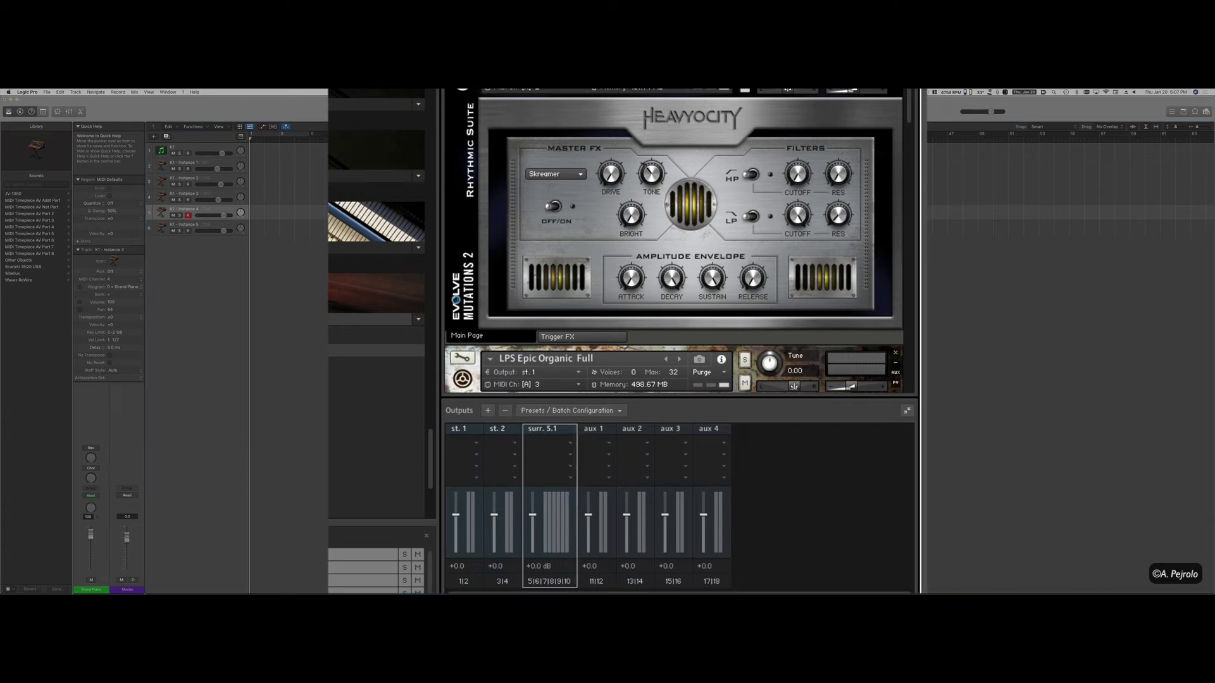
{"action": "left_click", "coordinate": [505, 412]}
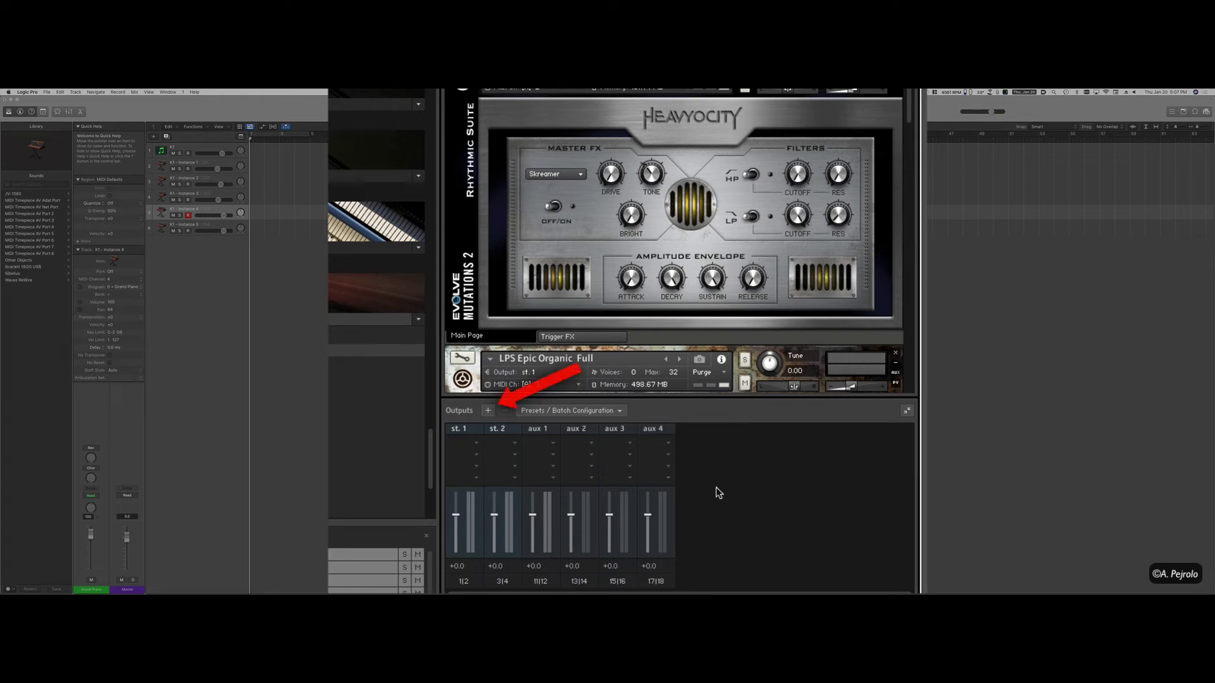
- Add stereo output st.3 and route its left and right channels to plug-in outputs 5 and 6
{"action": "left_click", "coordinate": [487, 411]}
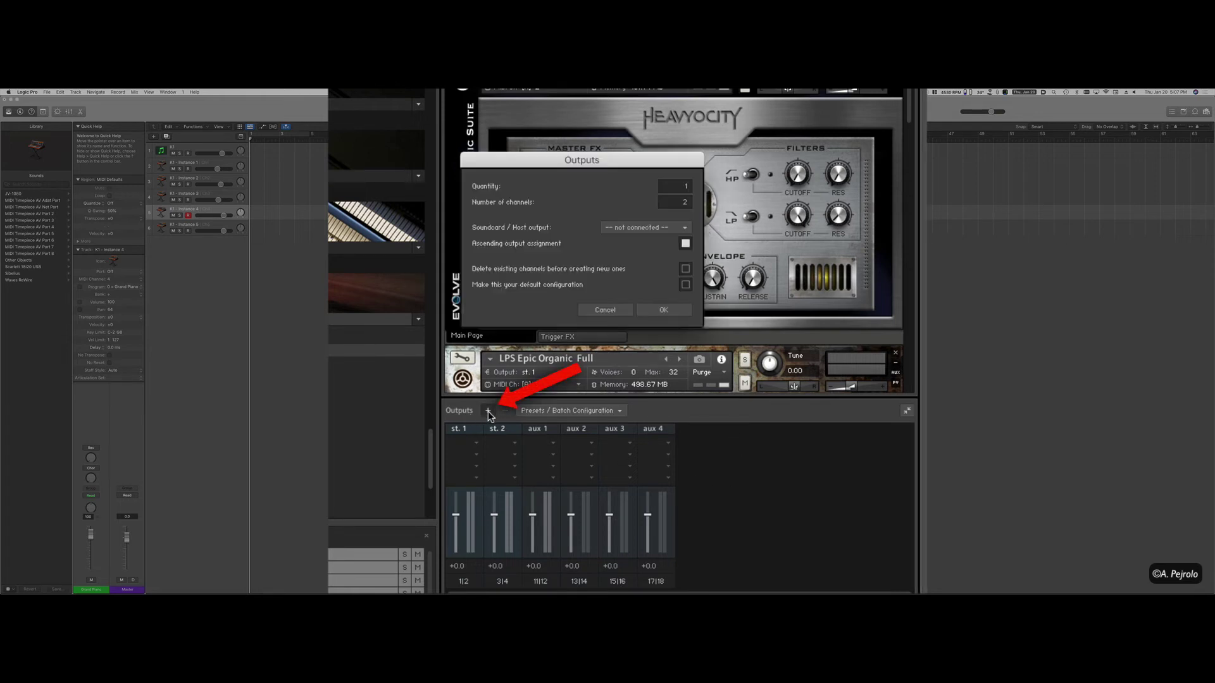
{"action": "left_click", "coordinate": [665, 310]}
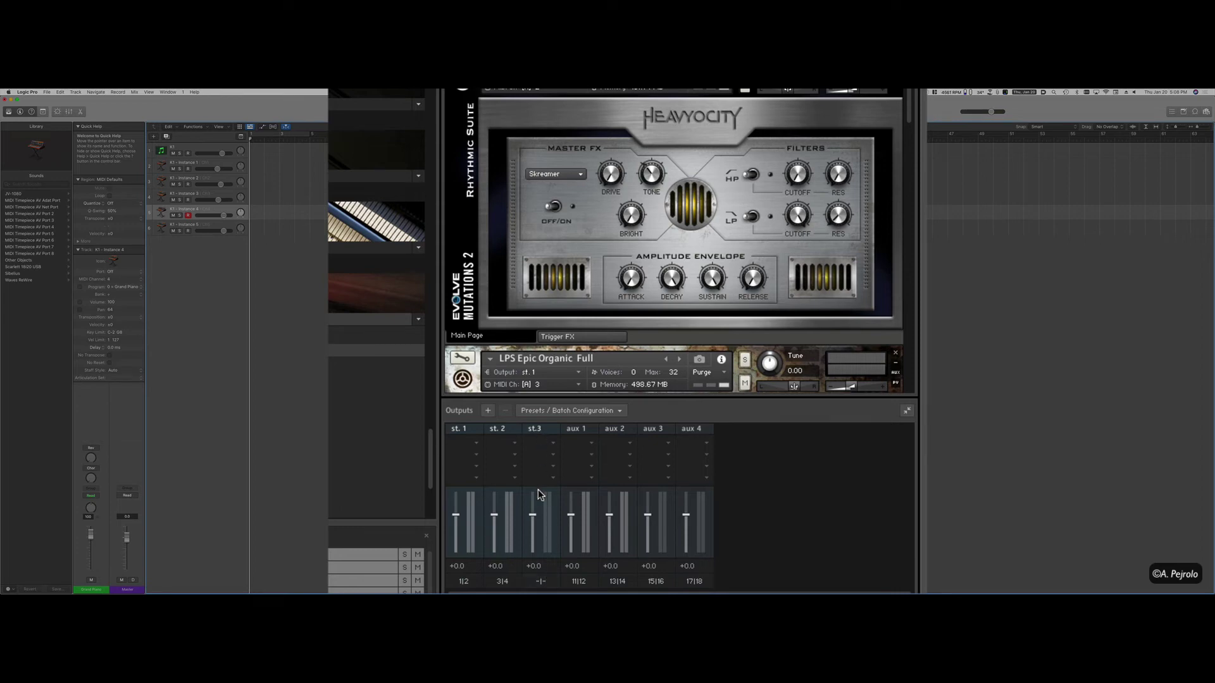
{"action": "left_click", "coordinate": [541, 582]}
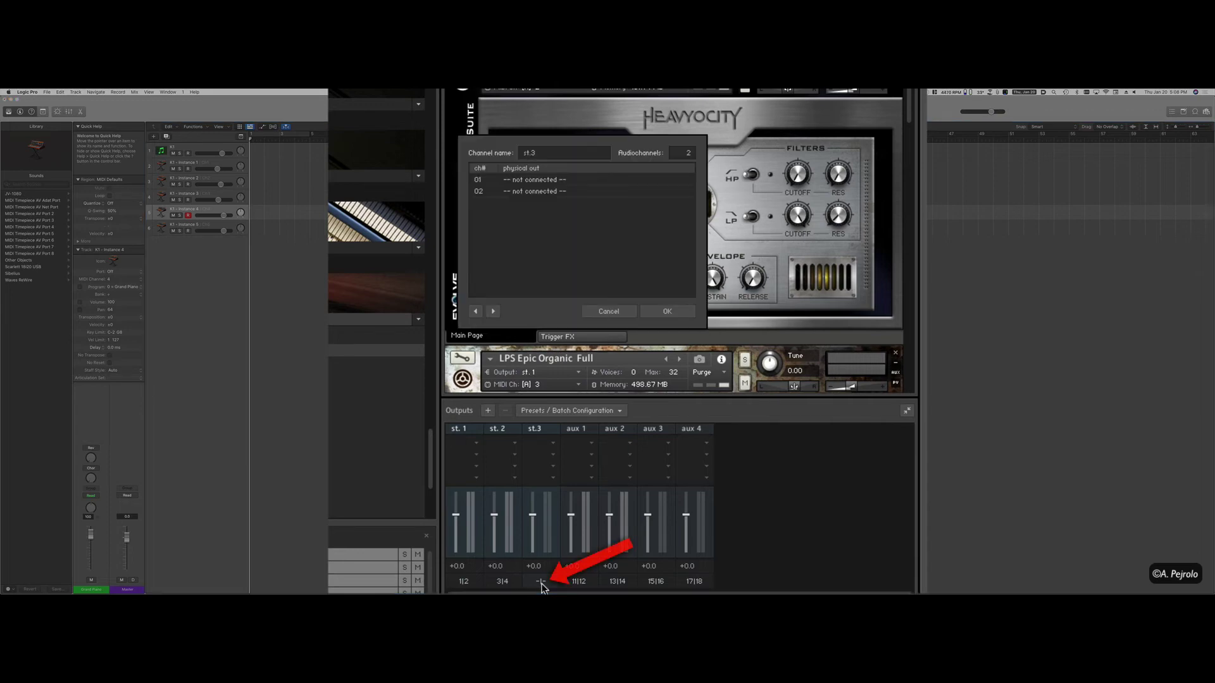
{"action": "left_click", "coordinate": [524, 180]}
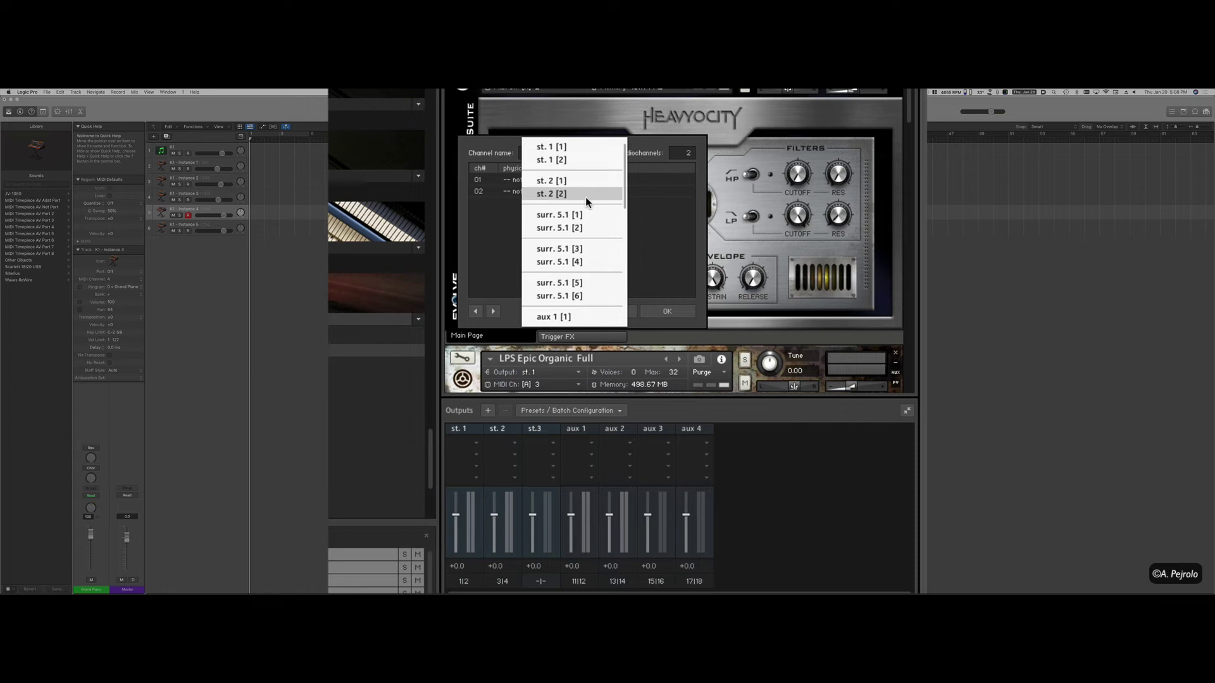
{"action": "left_click", "coordinate": [591, 215]}
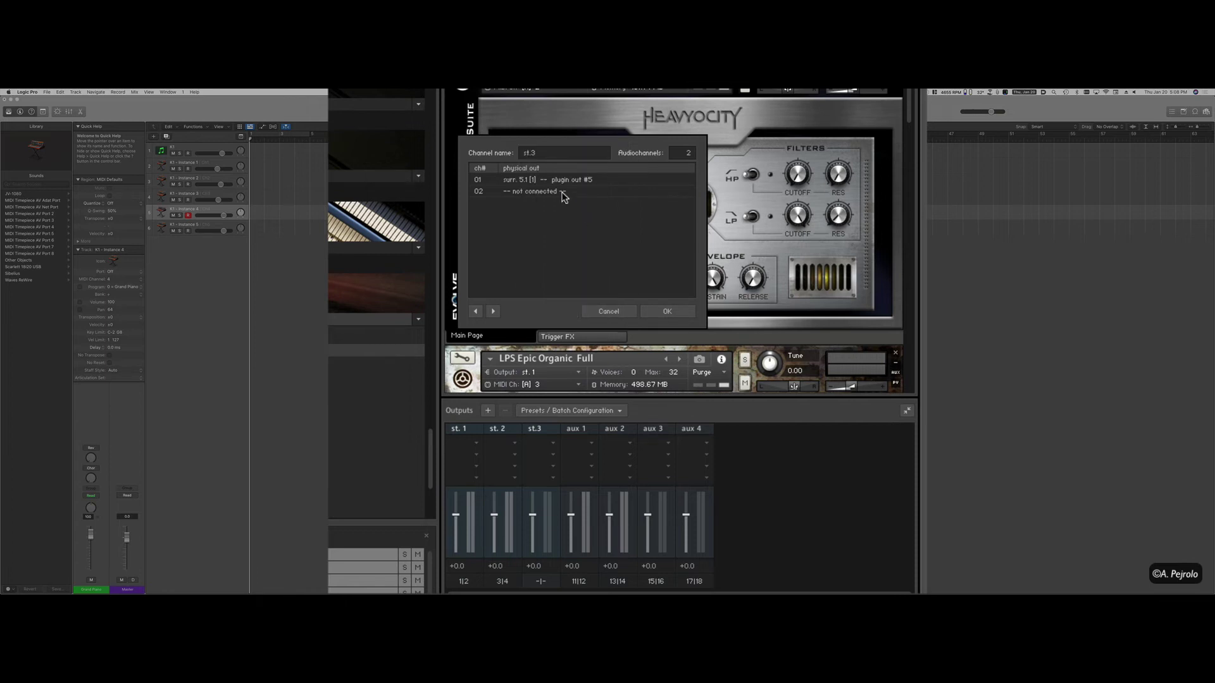
{"action": "left_click", "coordinate": [564, 196]}
{"action": "left_click", "coordinate": [606, 229]}
{"action": "left_click", "coordinate": [660, 312]}
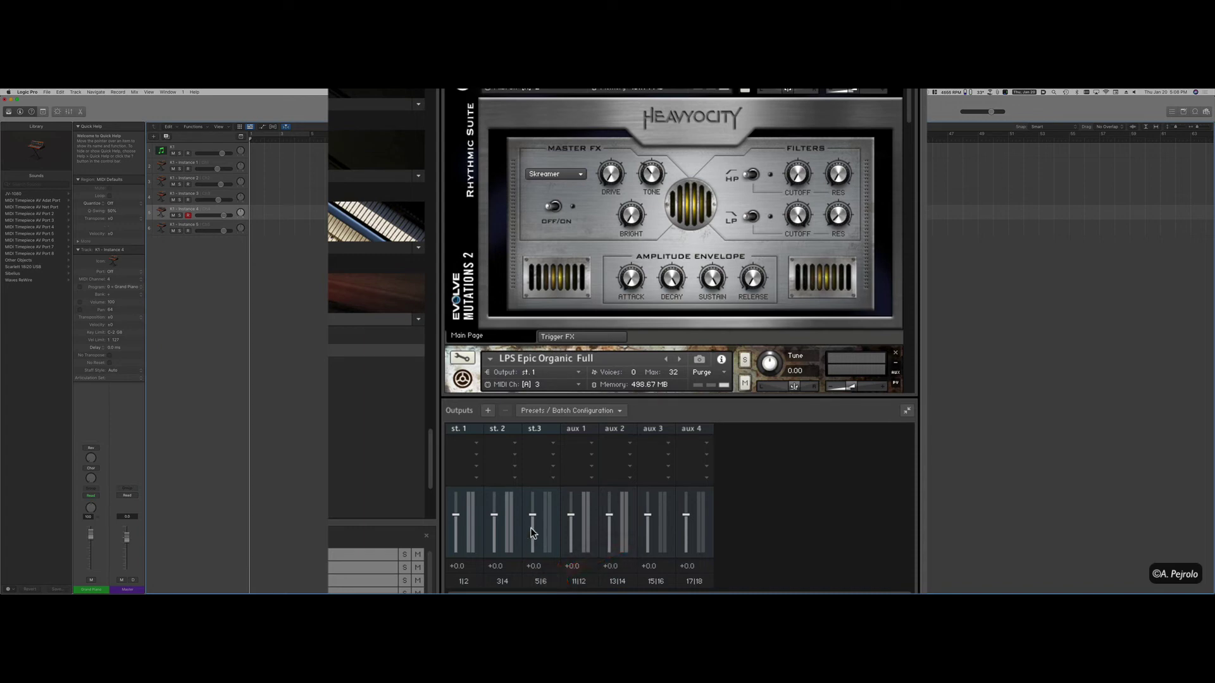
- Create stereo output st.4 assigned to host outputs 7|8 (surr. 5.1 [3])
{"action": "left_click", "coordinate": [490, 411]}
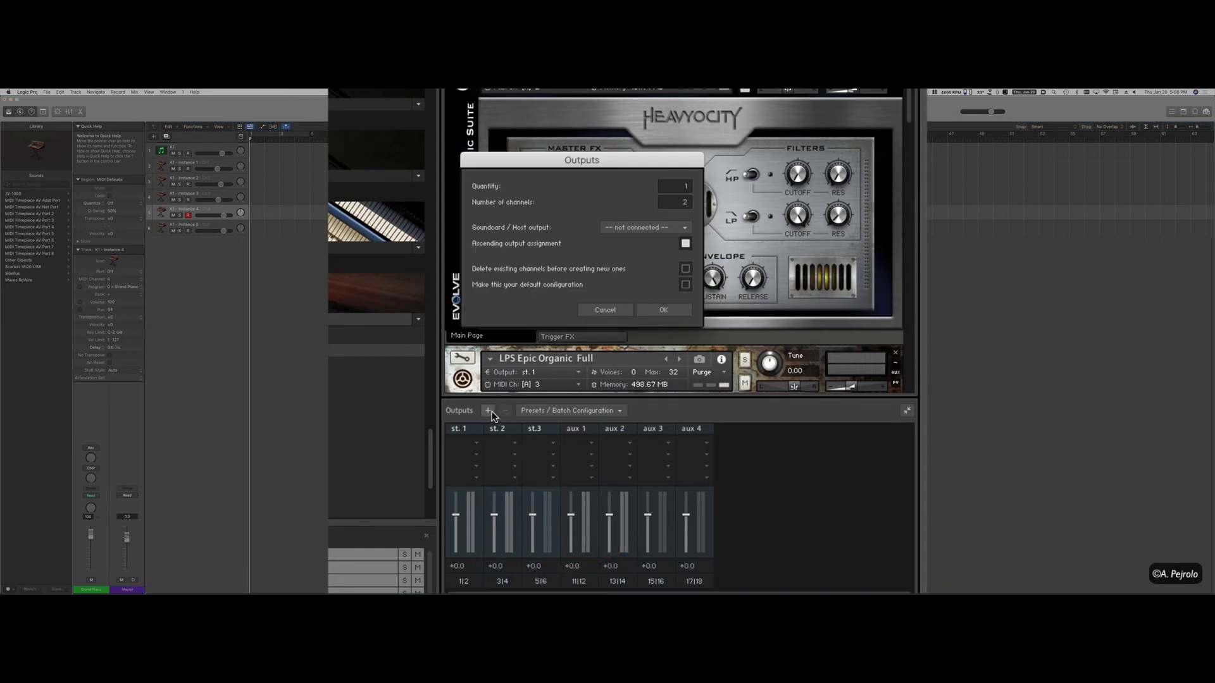
{"action": "left_click", "coordinate": [647, 229]}
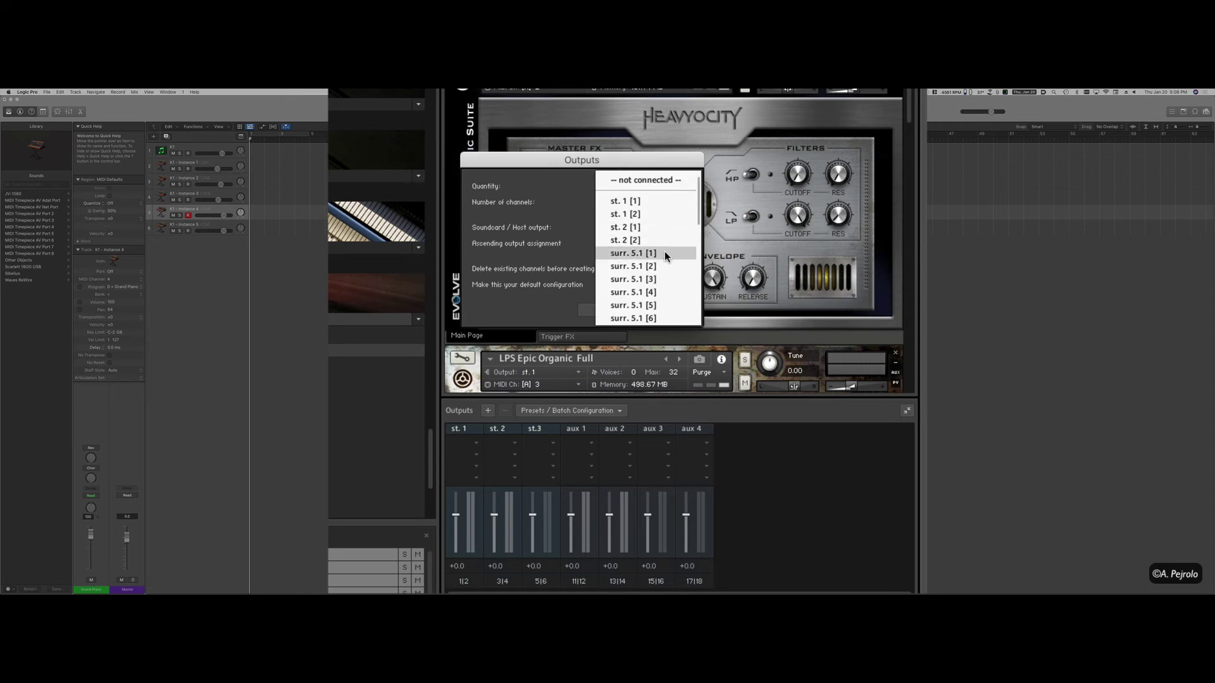
{"action": "left_click", "coordinate": [665, 279]}
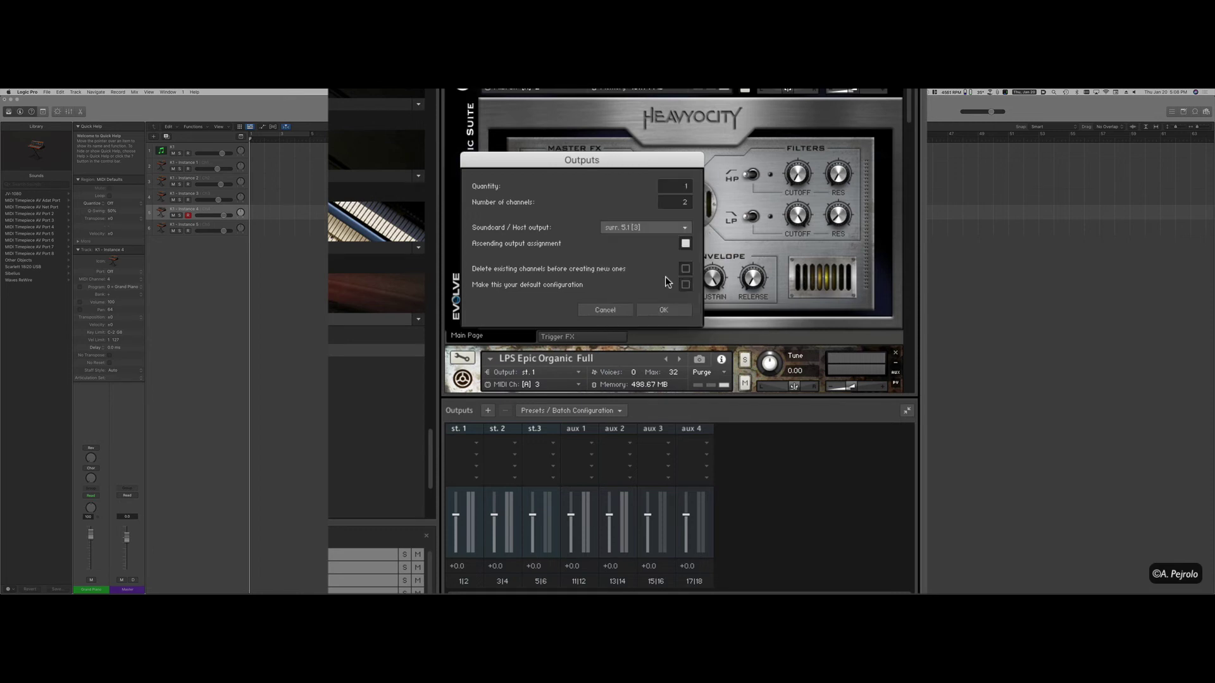
{"action": "left_click", "coordinate": [669, 310]}
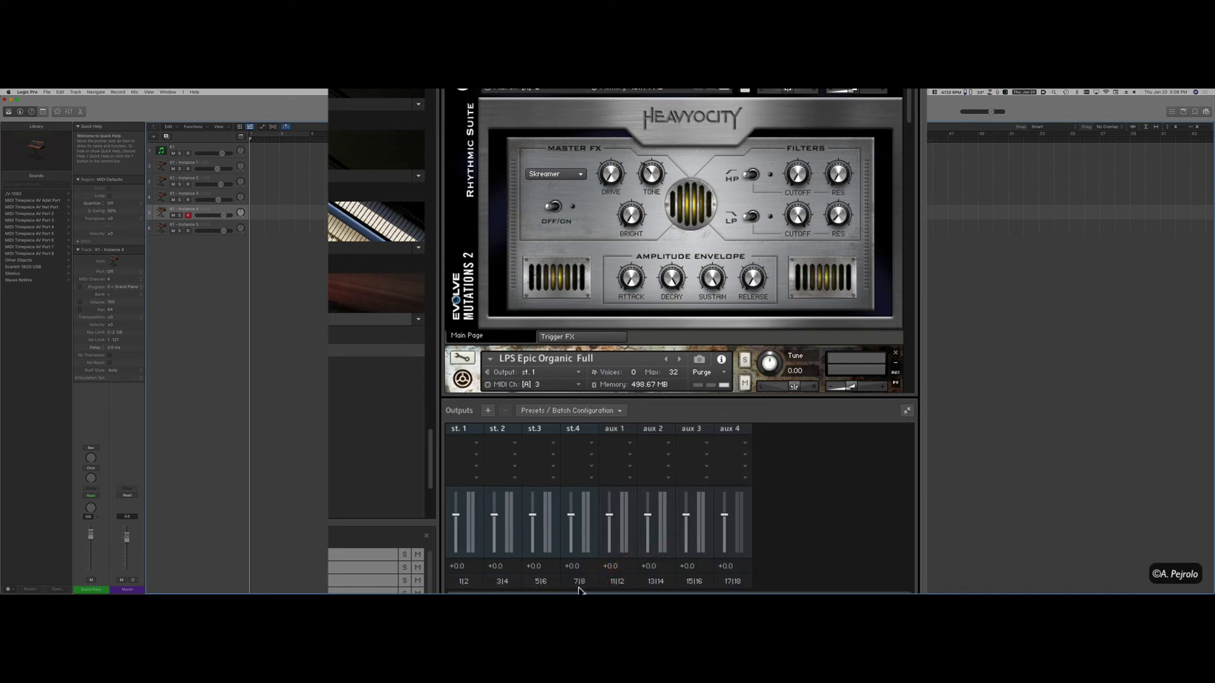
{"action": "double_click", "coordinate": [465, 429]}
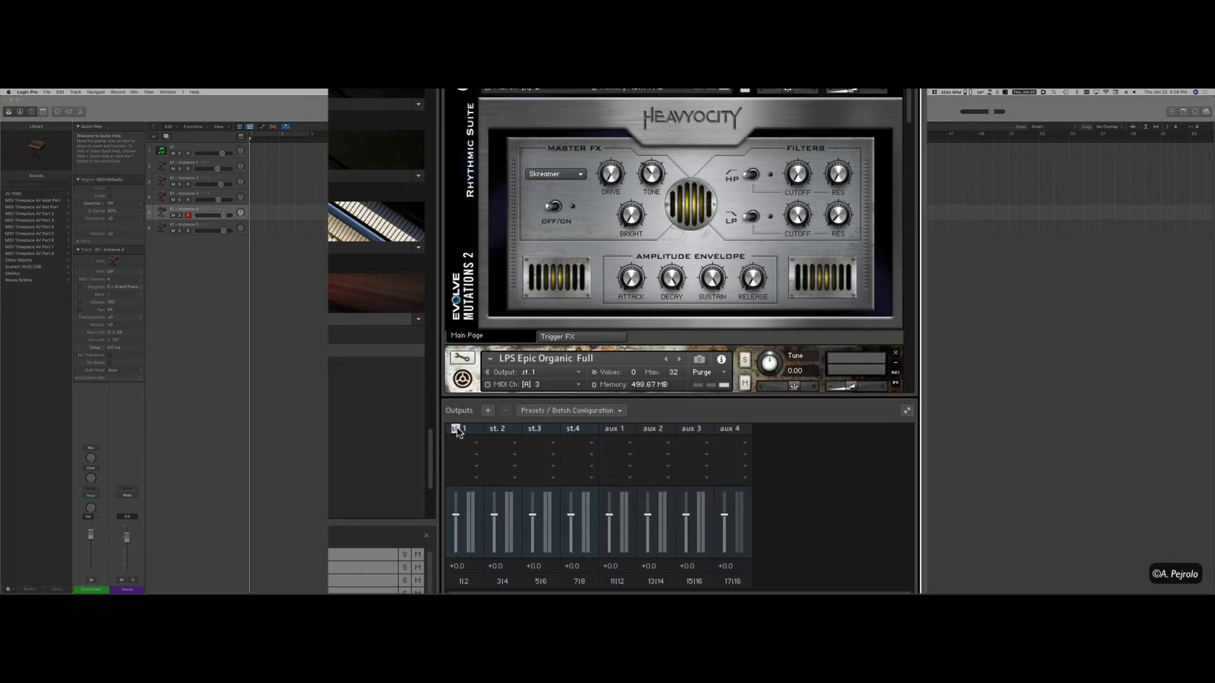
- Keep the st. 1 name unchanged and route LPS Scorefare Menu 3 to output st.2
{"action": "left_click", "coordinate": [891, 492]}
{"action": "scroll", "coordinate": [584, 137], "scroll_direction": "up", "scroll_amount": 2}
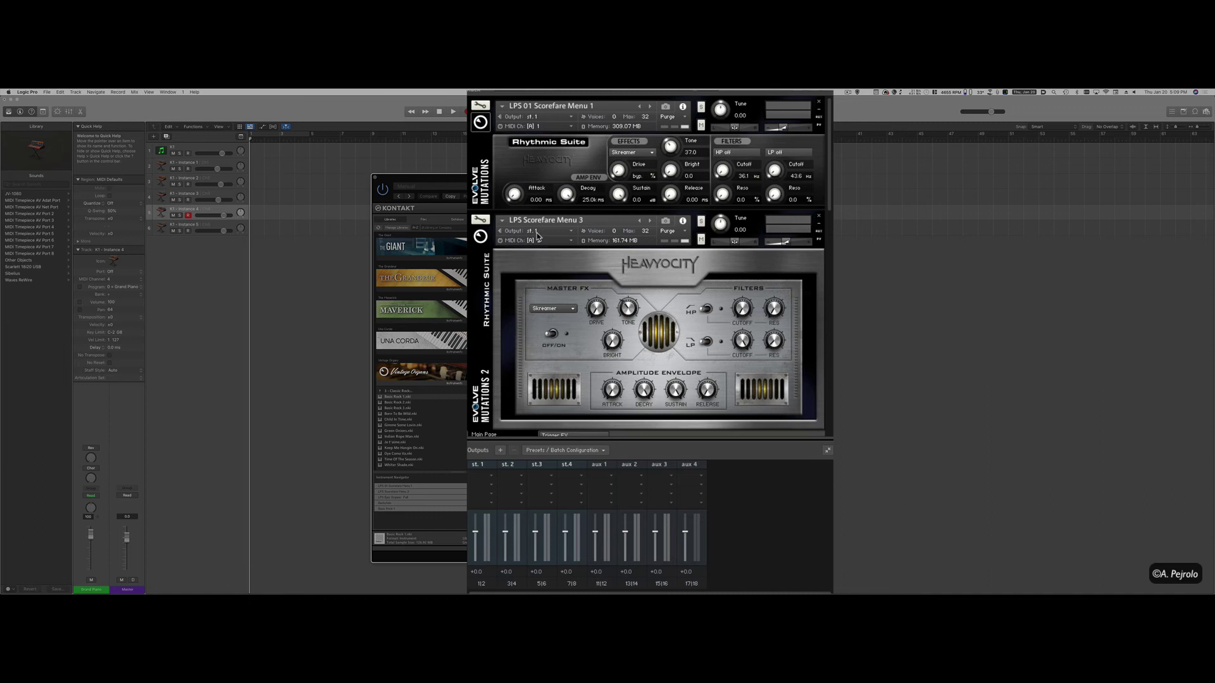
{"action": "left_click", "coordinate": [570, 232]}
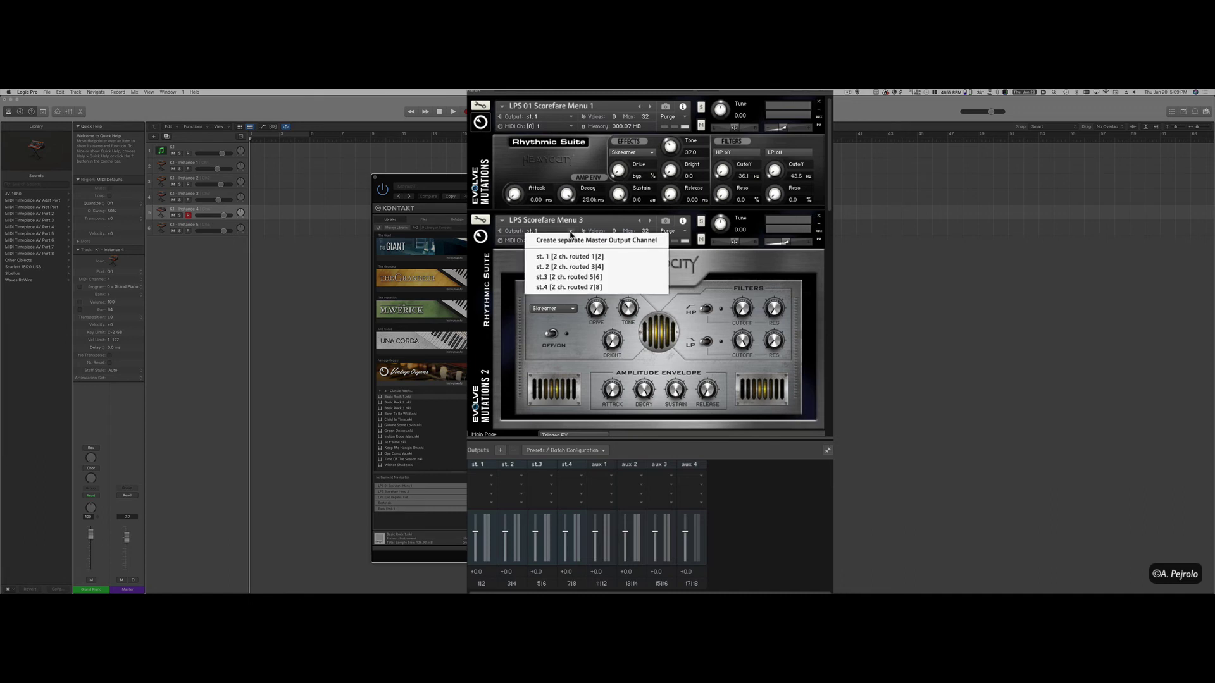
{"action": "left_click", "coordinate": [571, 267]}
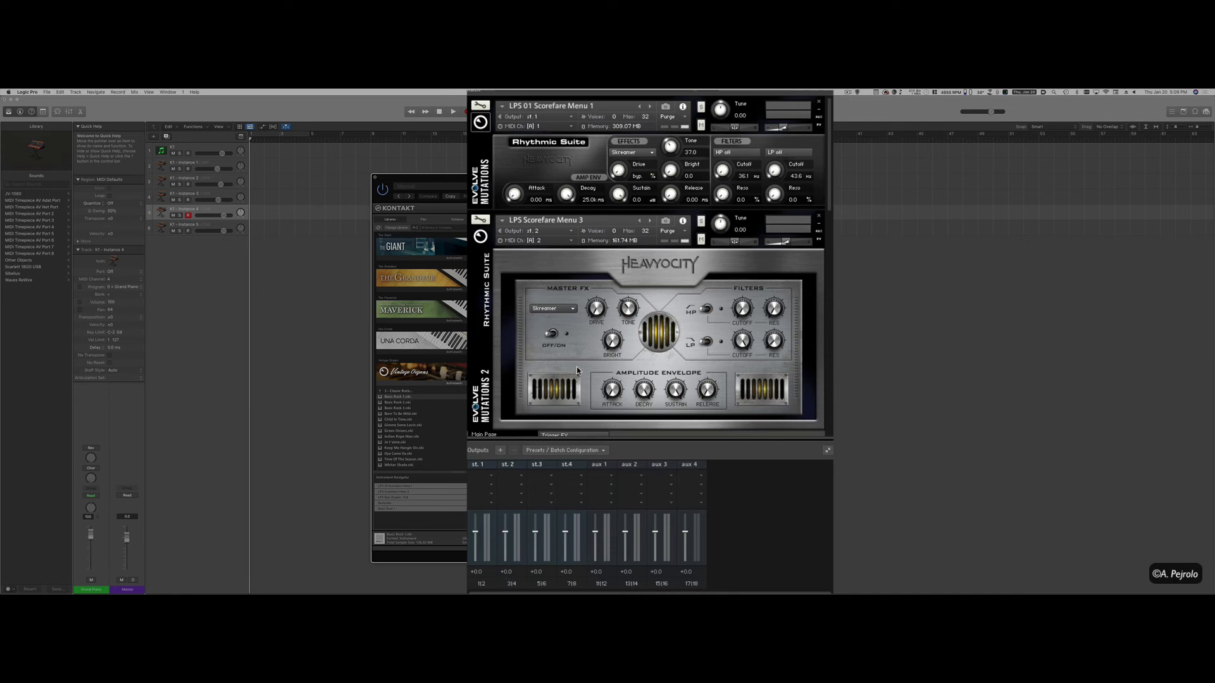
- Route LPS Epic Organic Full to Kontakt output st.3
{"action": "scroll", "coordinate": [585, 343], "scroll_direction": "down", "scroll_amount": 10}
{"action": "scroll", "coordinate": [585, 343], "scroll_direction": "down", "scroll_amount": 5}
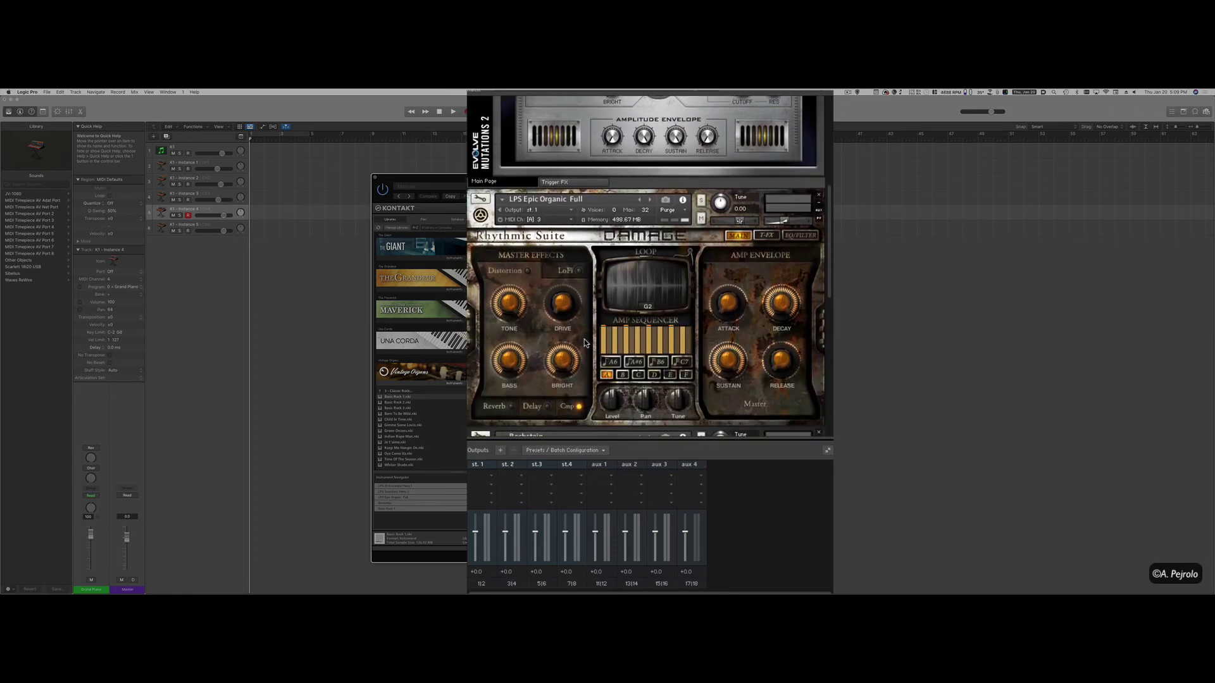
{"action": "left_click", "coordinate": [570, 212]}
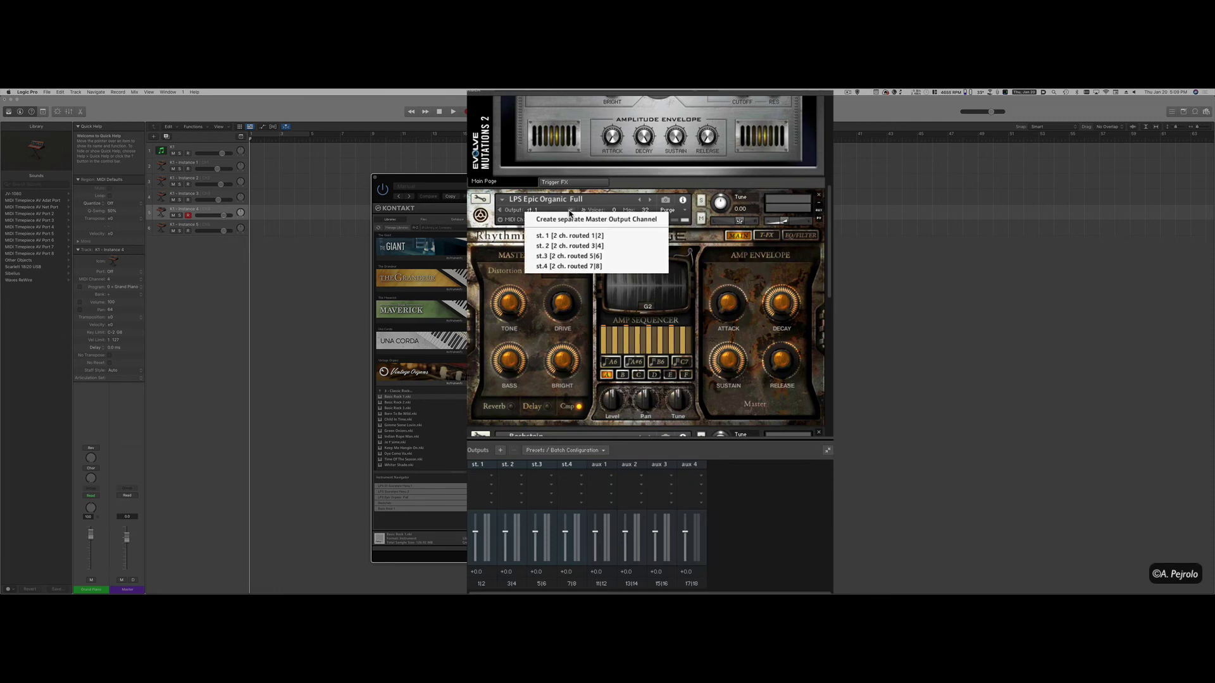
{"action": "left_click", "coordinate": [587, 255]}
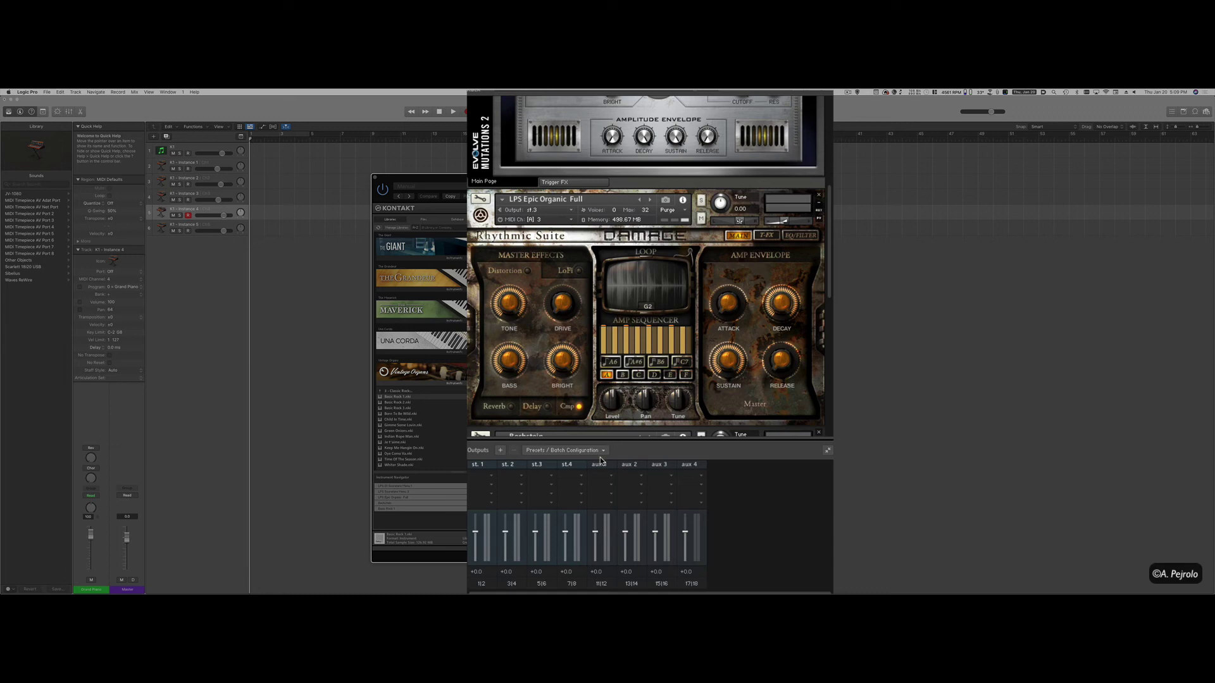
{"action": "scroll", "coordinate": [599, 350], "scroll_direction": "down", "scroll_amount": 15}
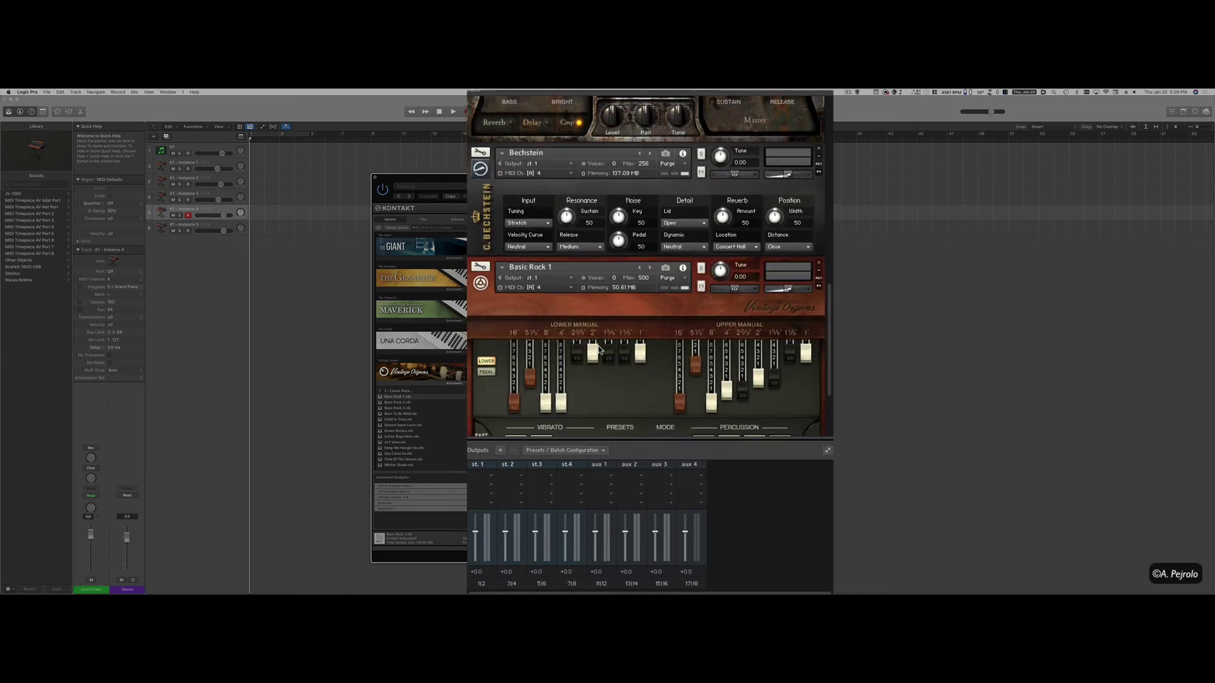
- Set the Bechstein and Basic Rock 1 Output dropdowns to st.4, then select the K1 - Instance 1 track
{"action": "scroll", "coordinate": [599, 350], "scroll_direction": "up", "scroll_amount": 1}
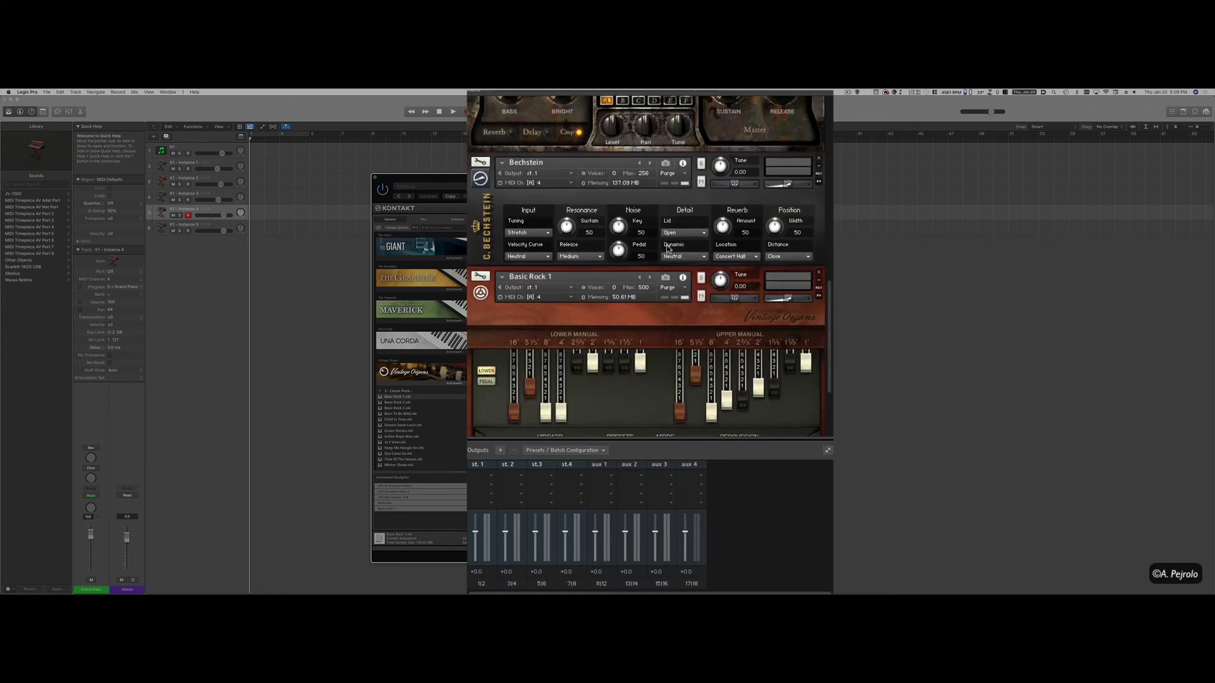
{"action": "left_click", "coordinate": [571, 175]}
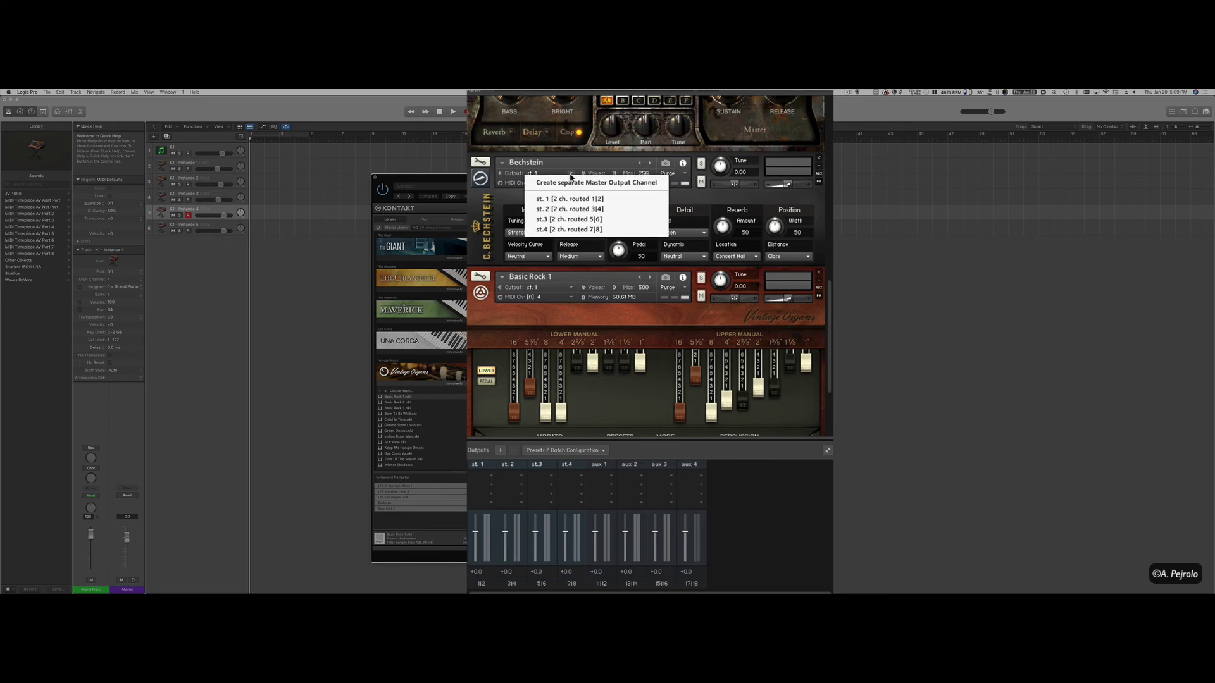
{"action": "left_click", "coordinate": [572, 229]}
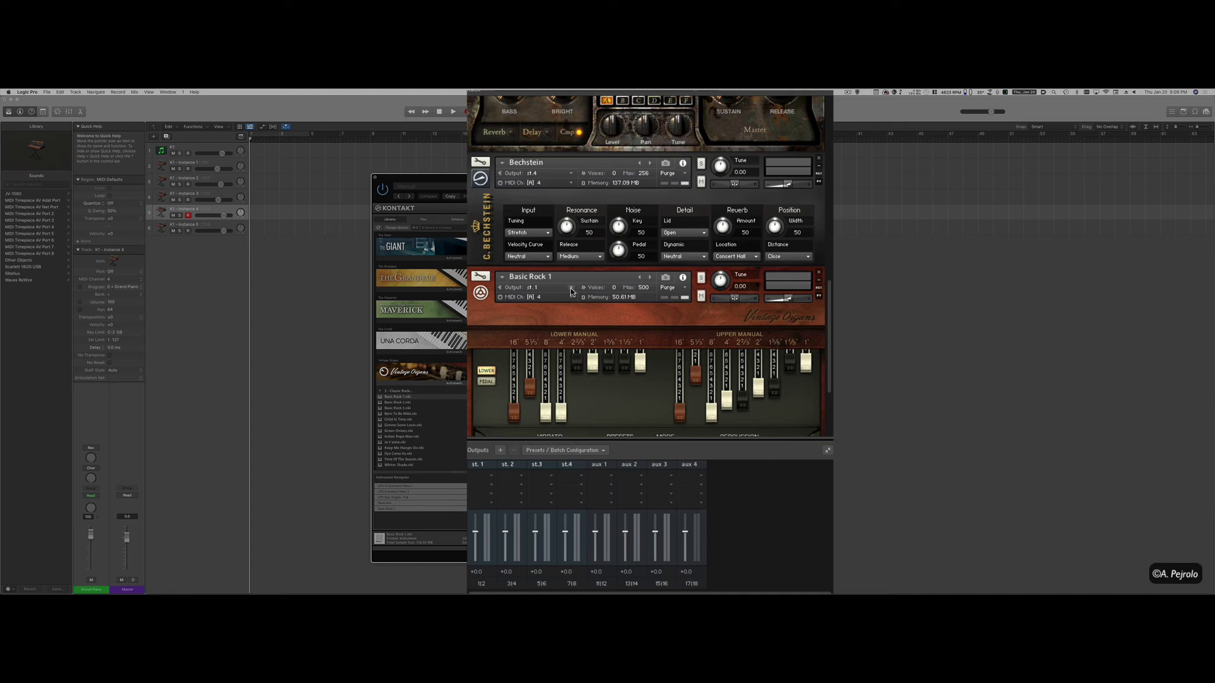
{"action": "left_click", "coordinate": [571, 291]}
{"action": "left_click", "coordinate": [571, 346]}
{"action": "left_click", "coordinate": [218, 163]}
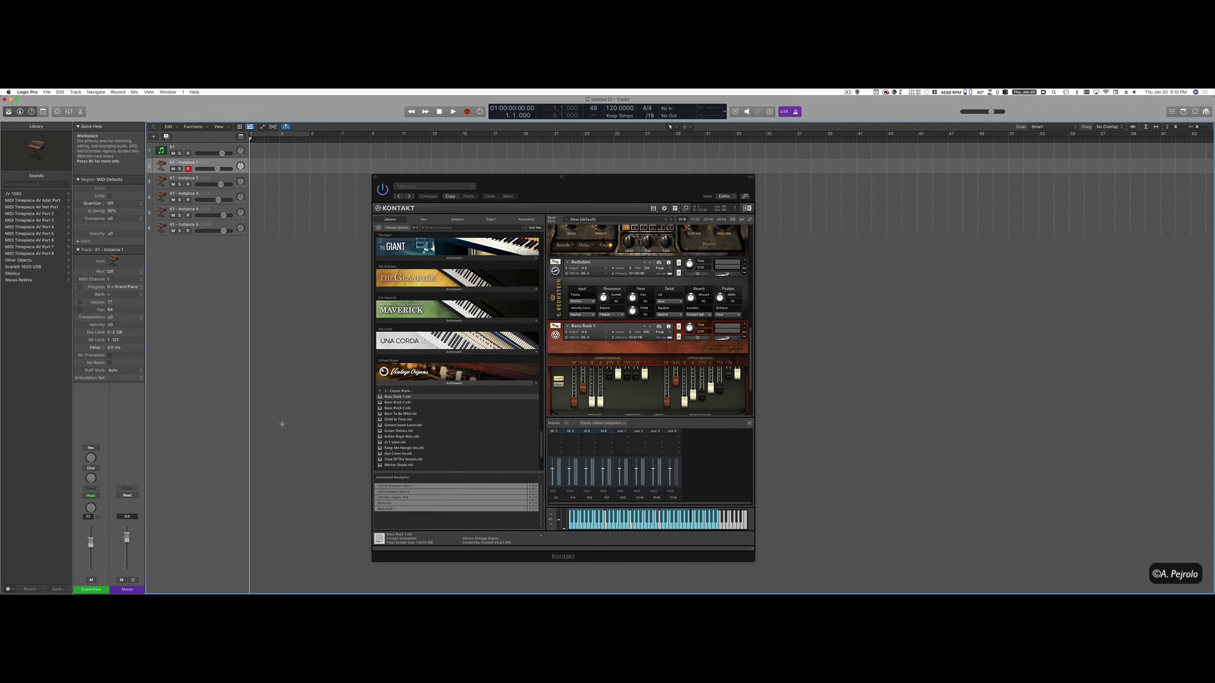
- Select the K1 Kontakt track and show the Mixer with its channel strip
{"action": "left_click", "coordinate": [208, 151]}
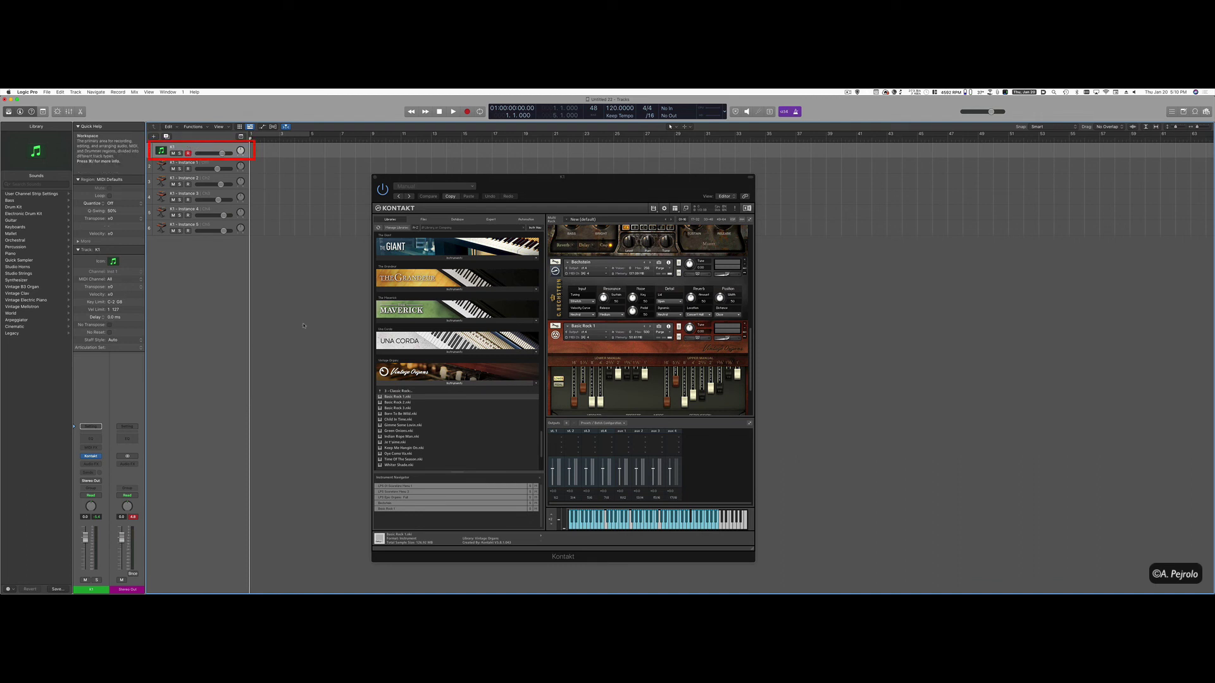
{"action": "key", "text": "x"}
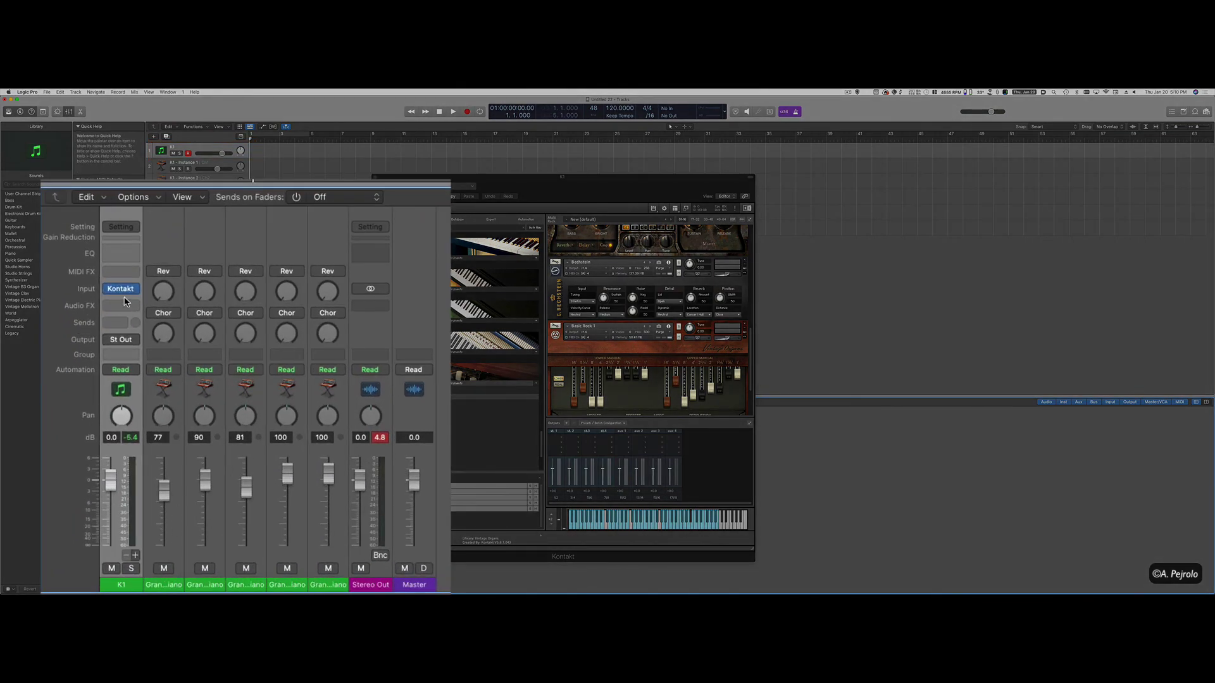
{"action": "mouse_move", "coordinate": [125, 293]}
- Add three aux strips under K1 fed by Kont3-4, Kont5-6 and Kont7-8, keeping Aux 1 on Kont3-4
{"action": "left_click", "coordinate": [136, 555]}
{"action": "left_click", "coordinate": [136, 555]}
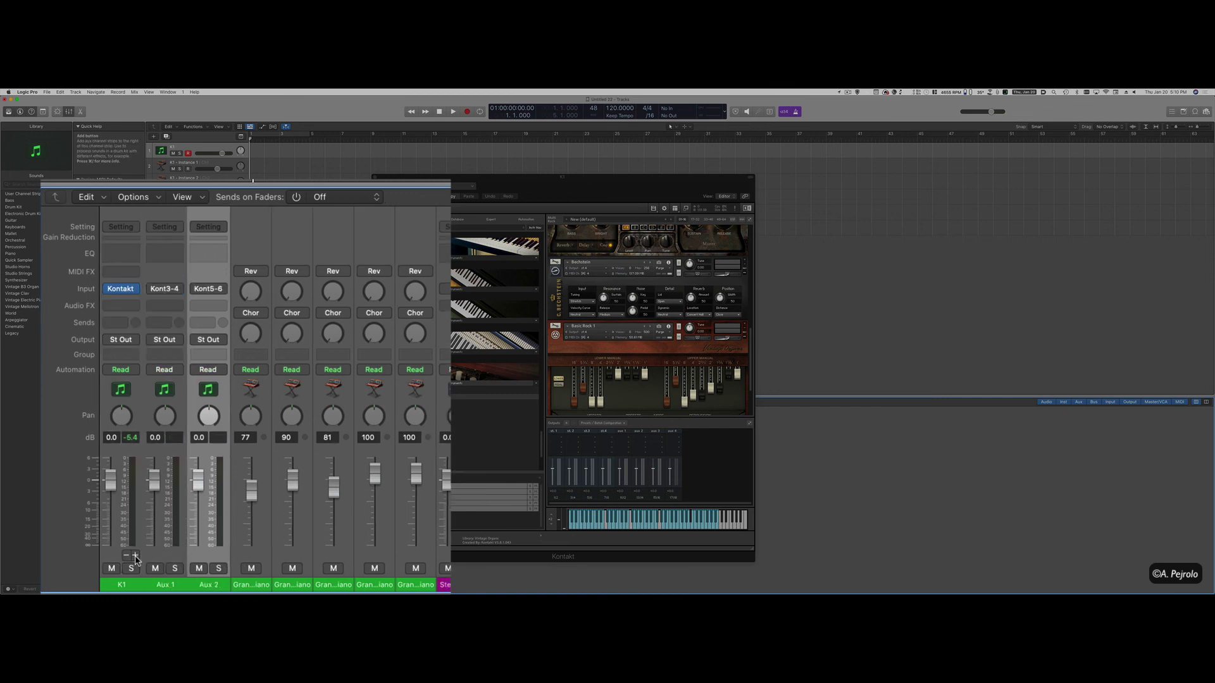
{"action": "left_click", "coordinate": [135, 556]}
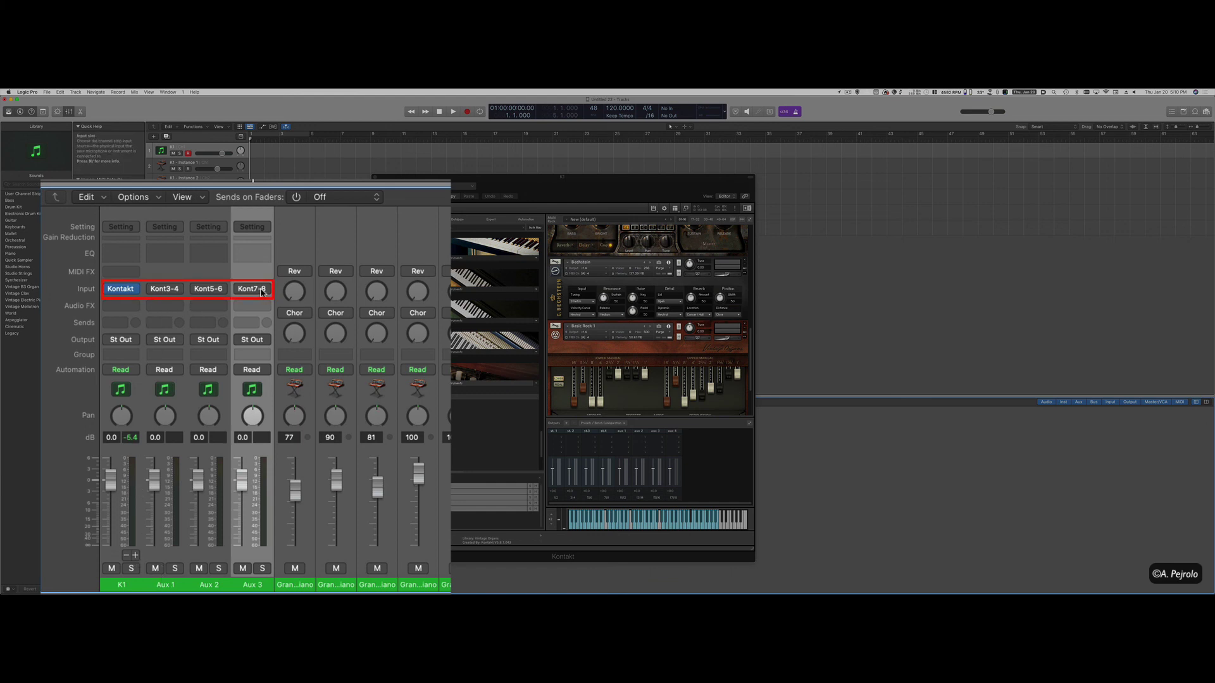
{"action": "left_click", "coordinate": [177, 291]}
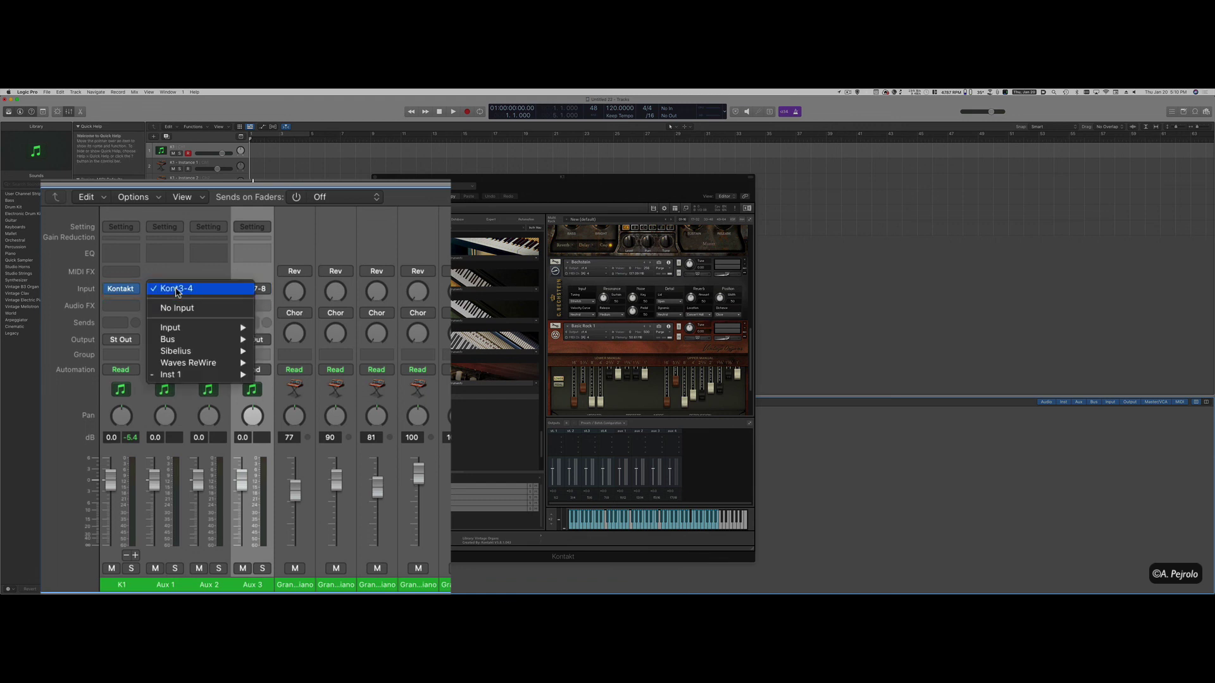
{"action": "left_click", "coordinate": [177, 290]}
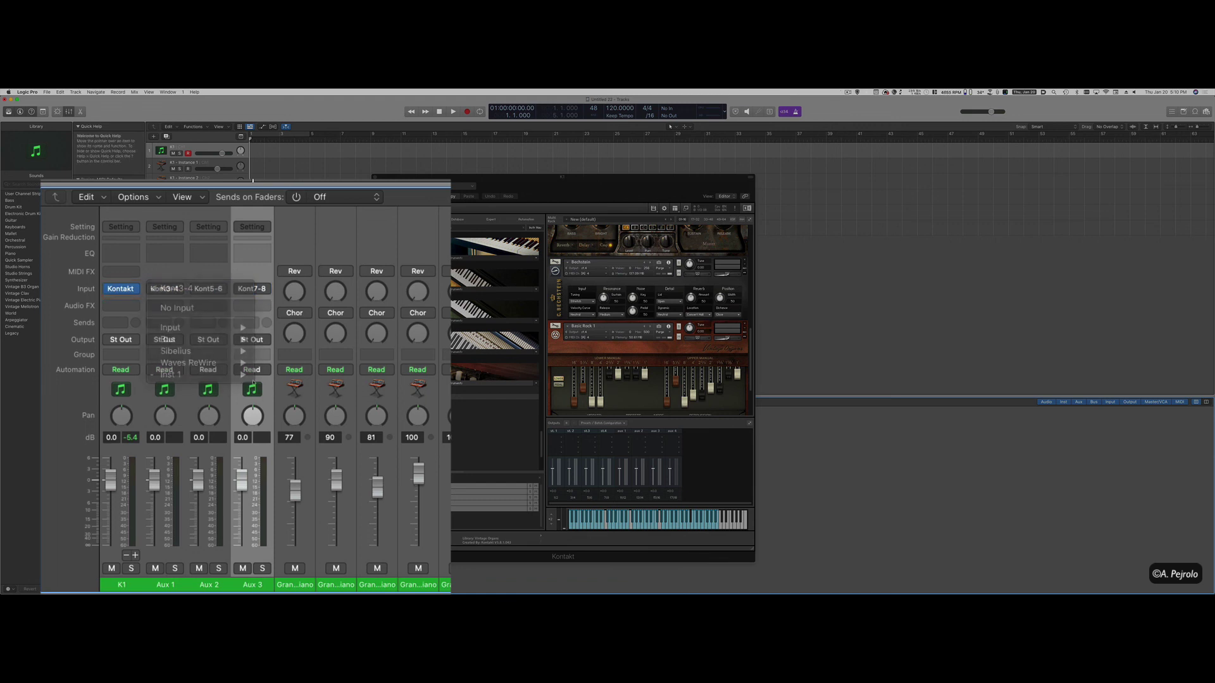
- Rename Aux 1, Aux 2 and Aux 3 in the Mixer to K1 3-4, K1 5-6 and K1 7-8
{"action": "double_click", "coordinate": [164, 584]}
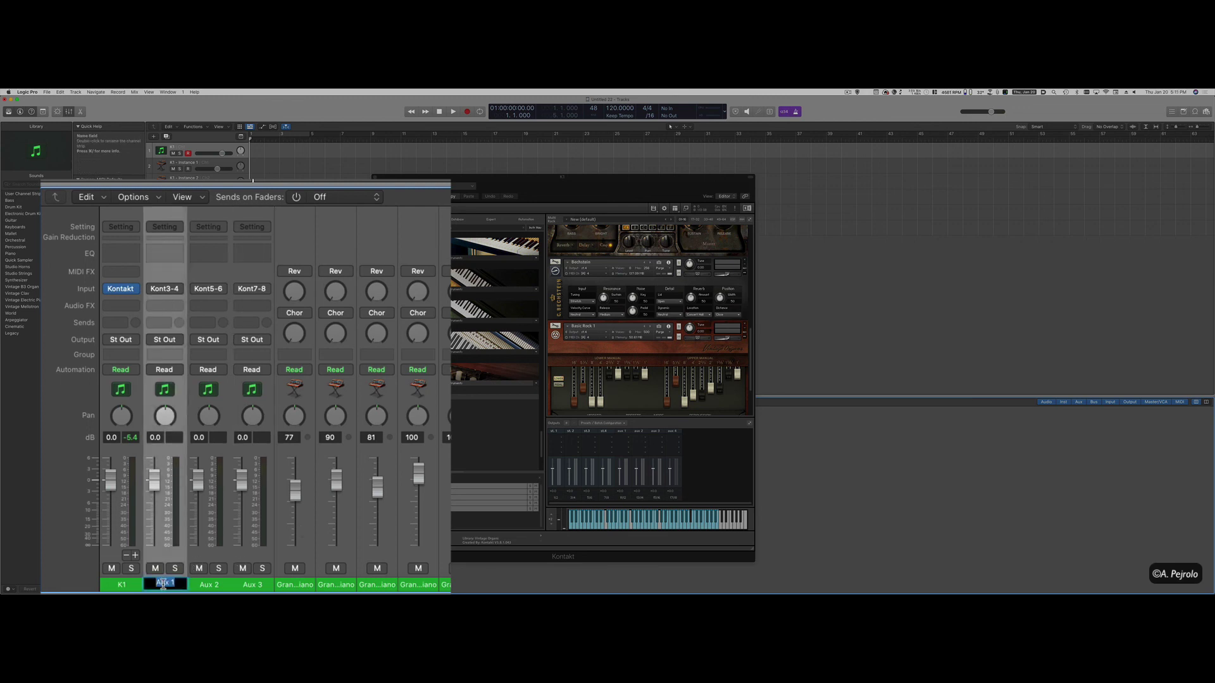
{"action": "type", "text": "K1 3-4"}
{"action": "key", "text": "Return"}
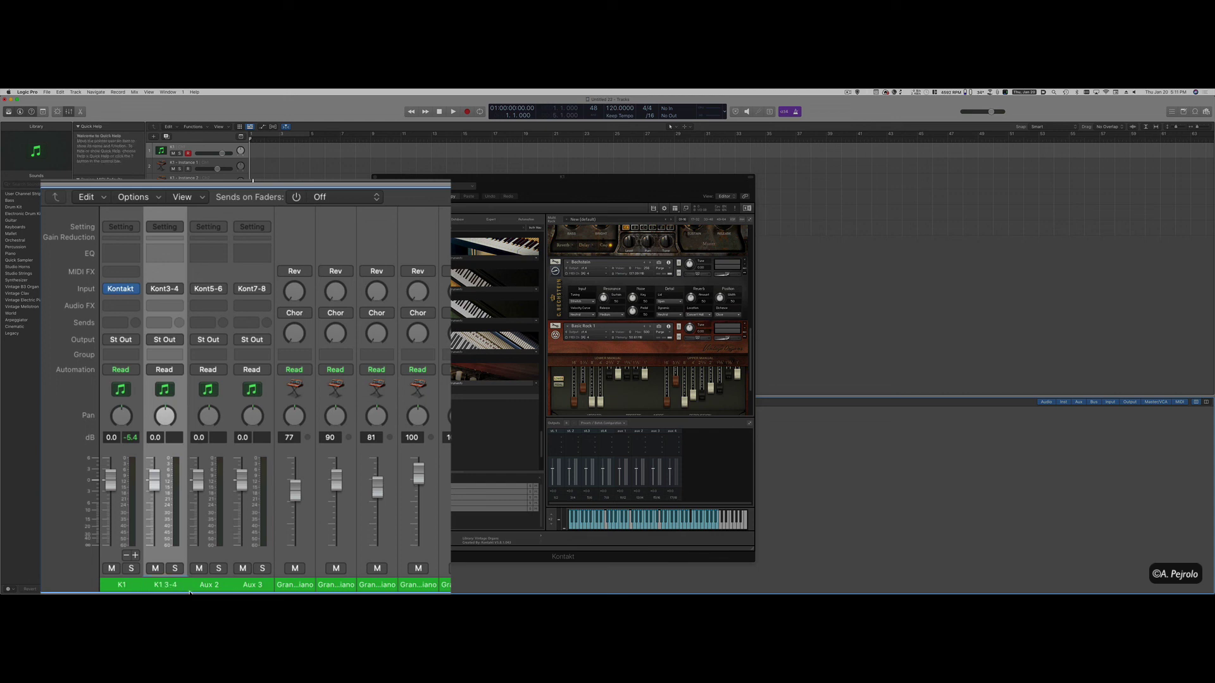
{"action": "left_click", "coordinate": [213, 584]}
{"action": "double_click", "coordinate": [213, 586]}
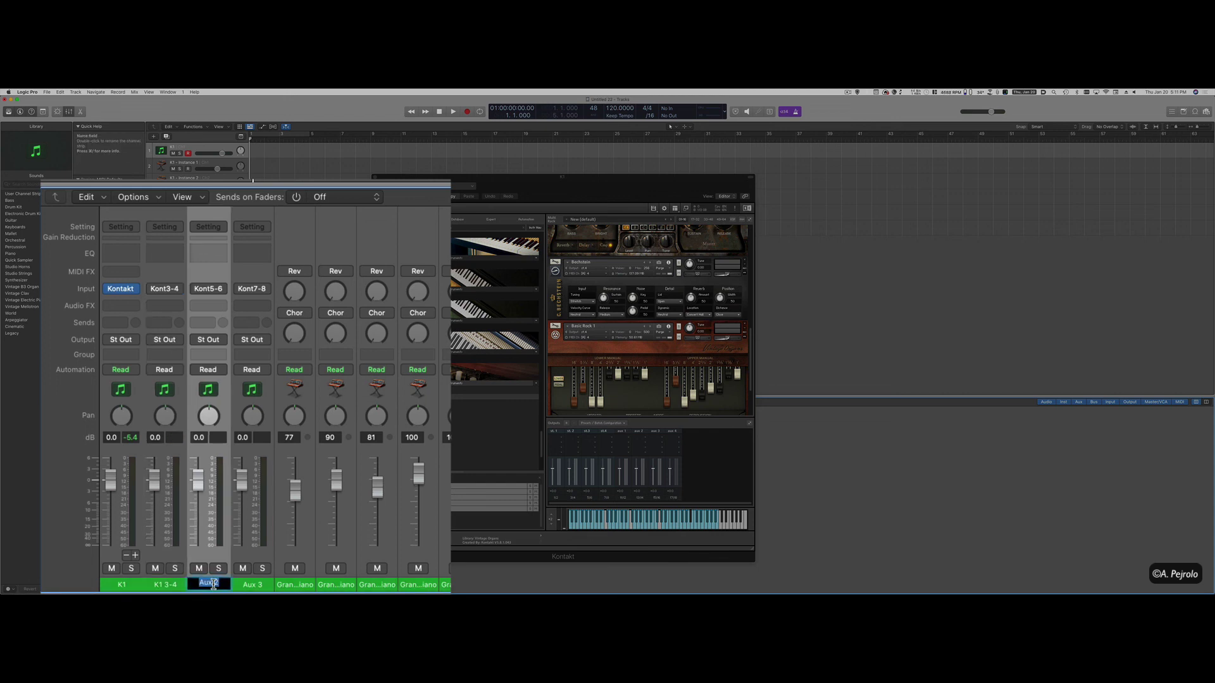
{"action": "type", "text": "K1 5-6"}
{"action": "key", "text": "Return"}
{"action": "double_click", "coordinate": [253, 585]}
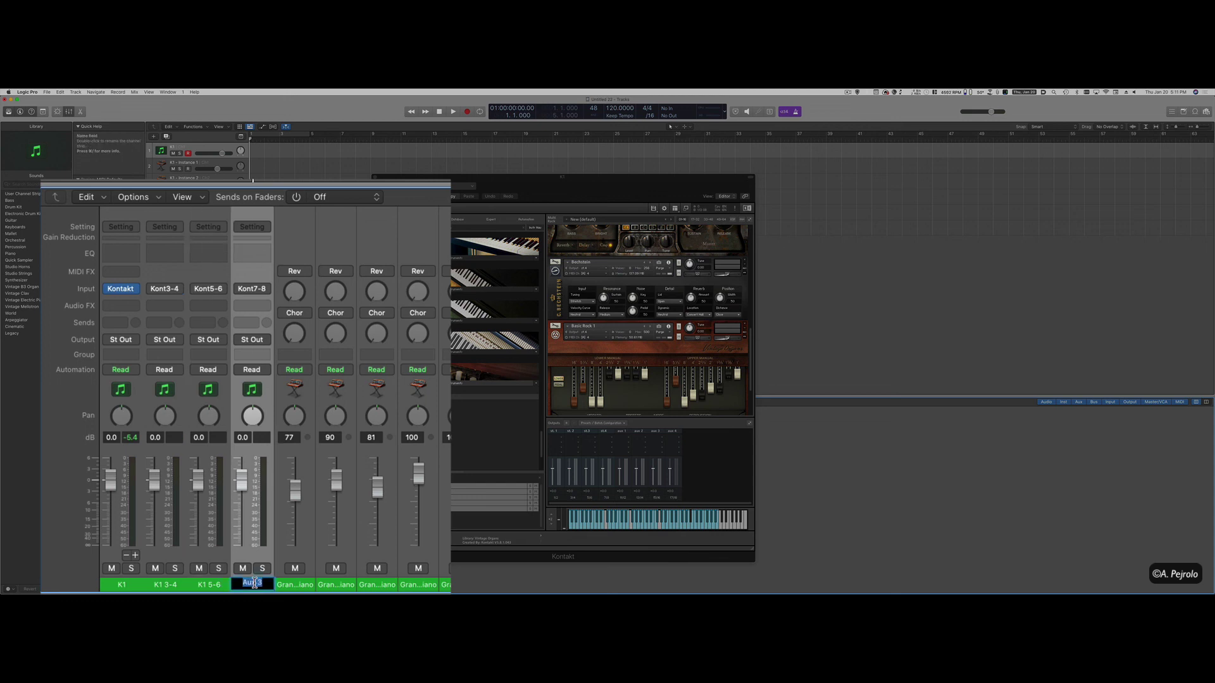
{"action": "type", "text": "K1"}
{"action": "type", "text": "7-8"}
{"action": "key", "text": "Return"}
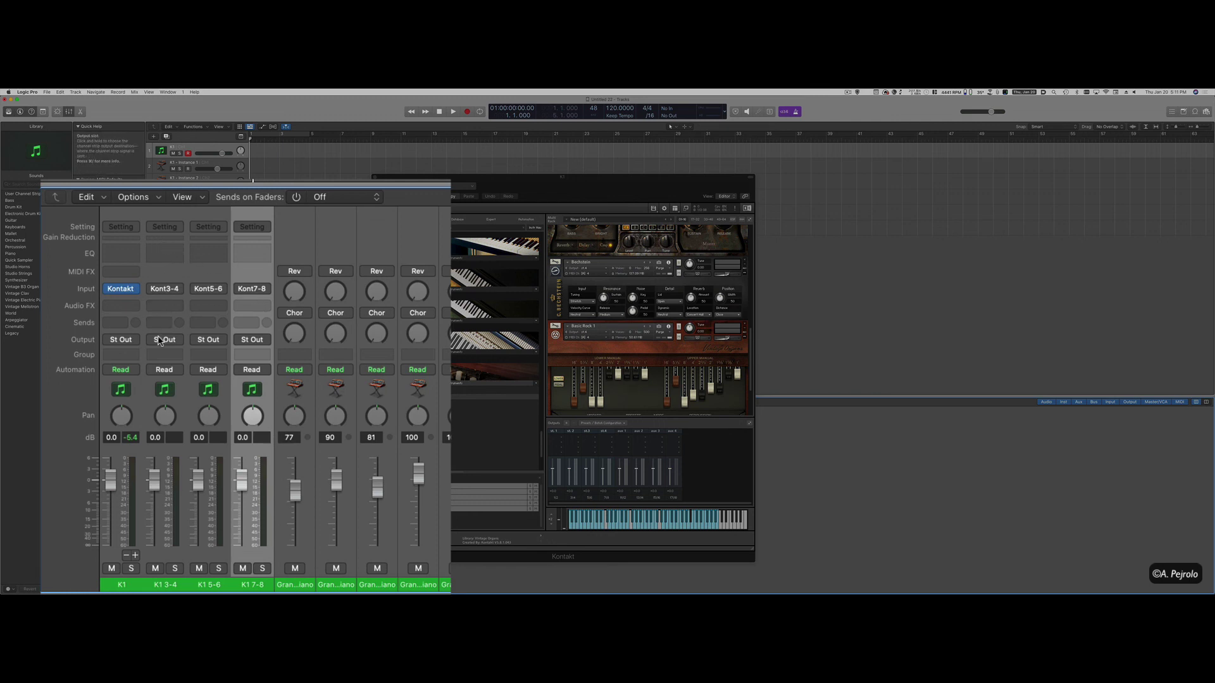
{"action": "scroll", "coordinate": [598, 279], "scroll_direction": "up", "scroll_amount": 10}
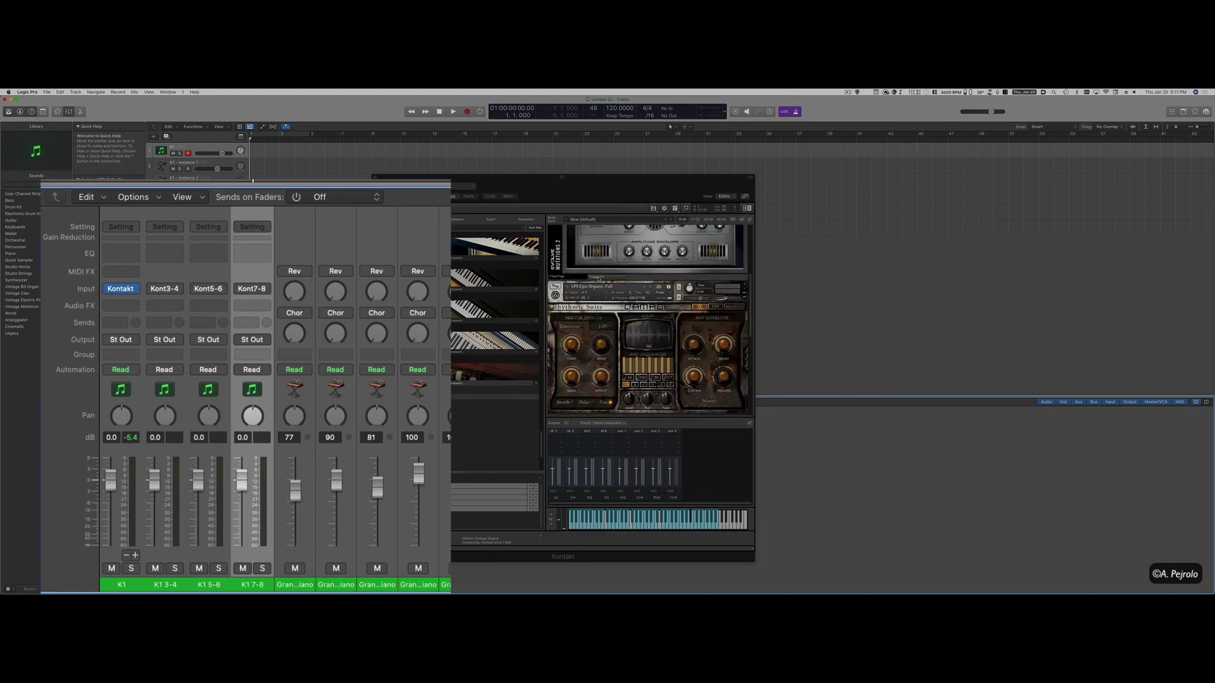